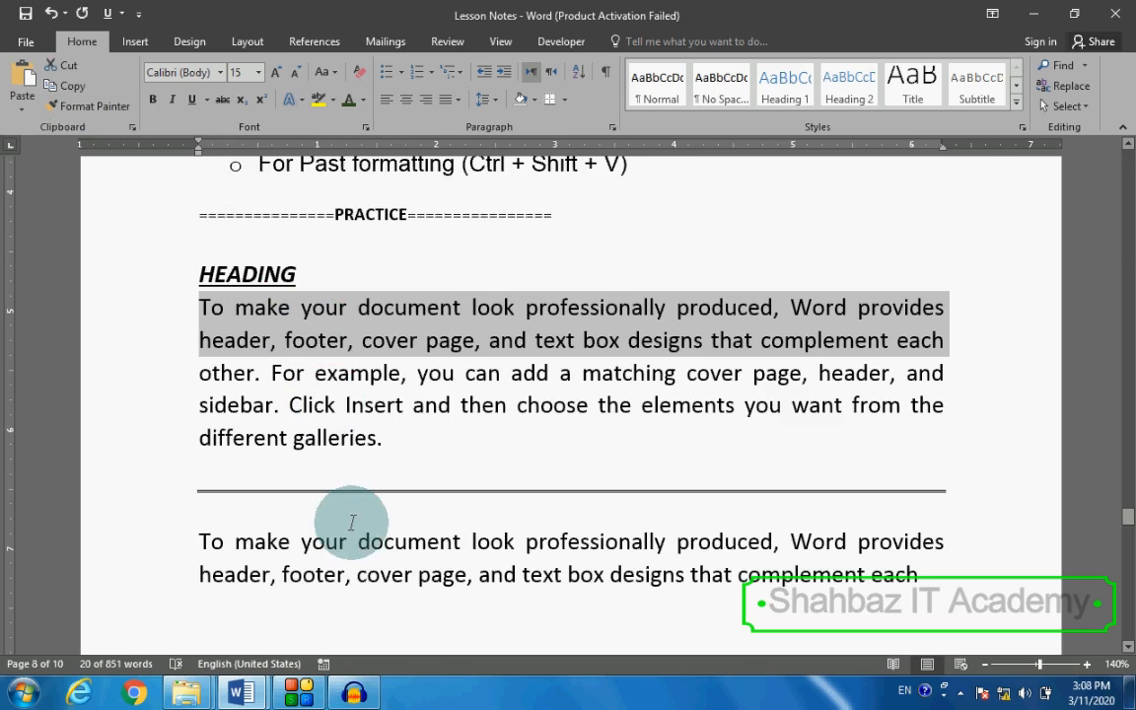
Delete the two-line pasted text below the double line
scroll(364, 471, down, 1)
scroll(364, 474, down, 1)
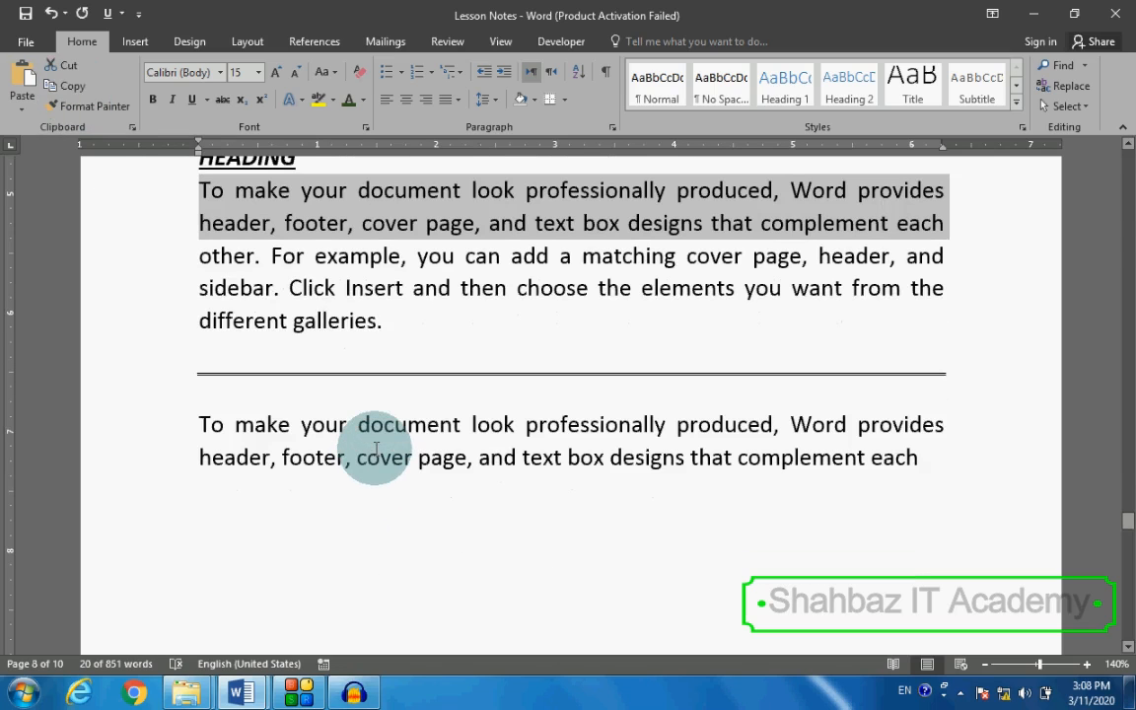
triple_click(375, 451)
key(BackSpace)
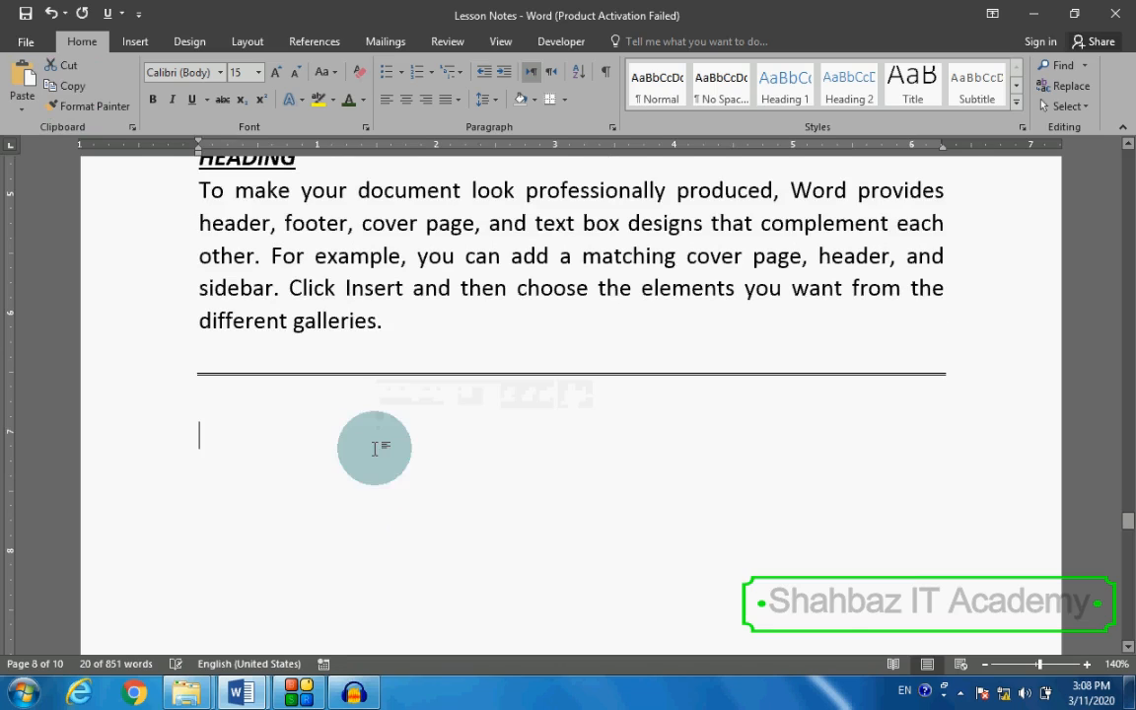
Paste the copied first two lines of the HEADING paragraph into the empty space below the double line
click(274, 413)
click(270, 425)
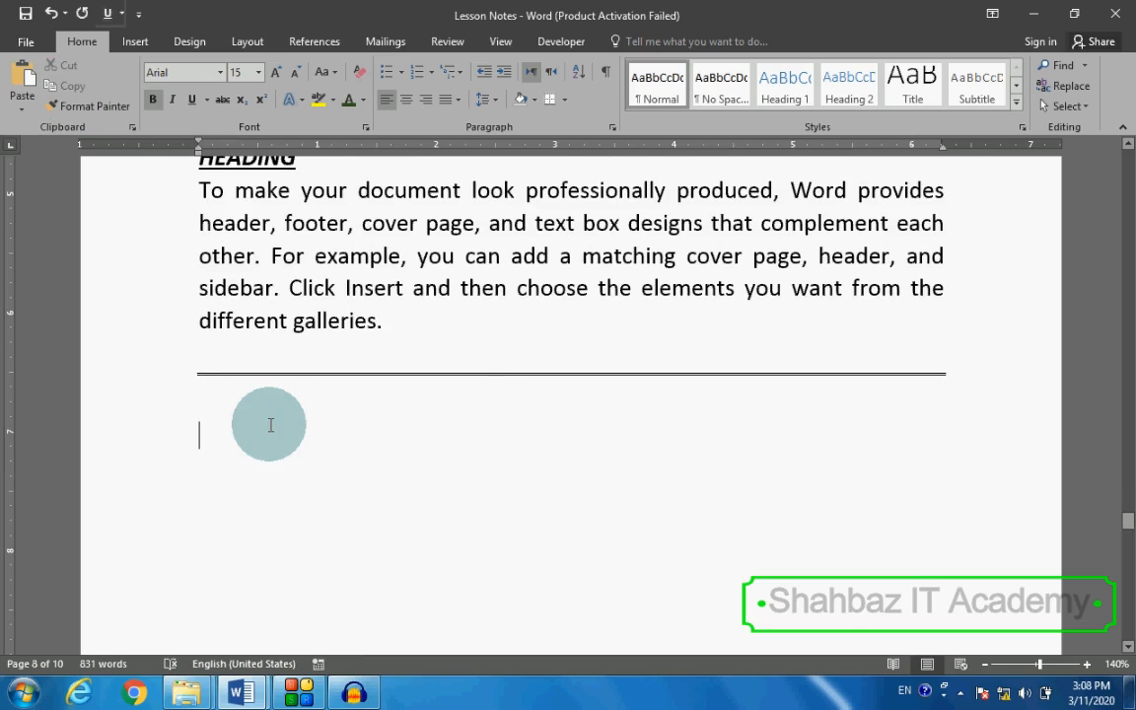
right_click(270, 425)
key(Escape)
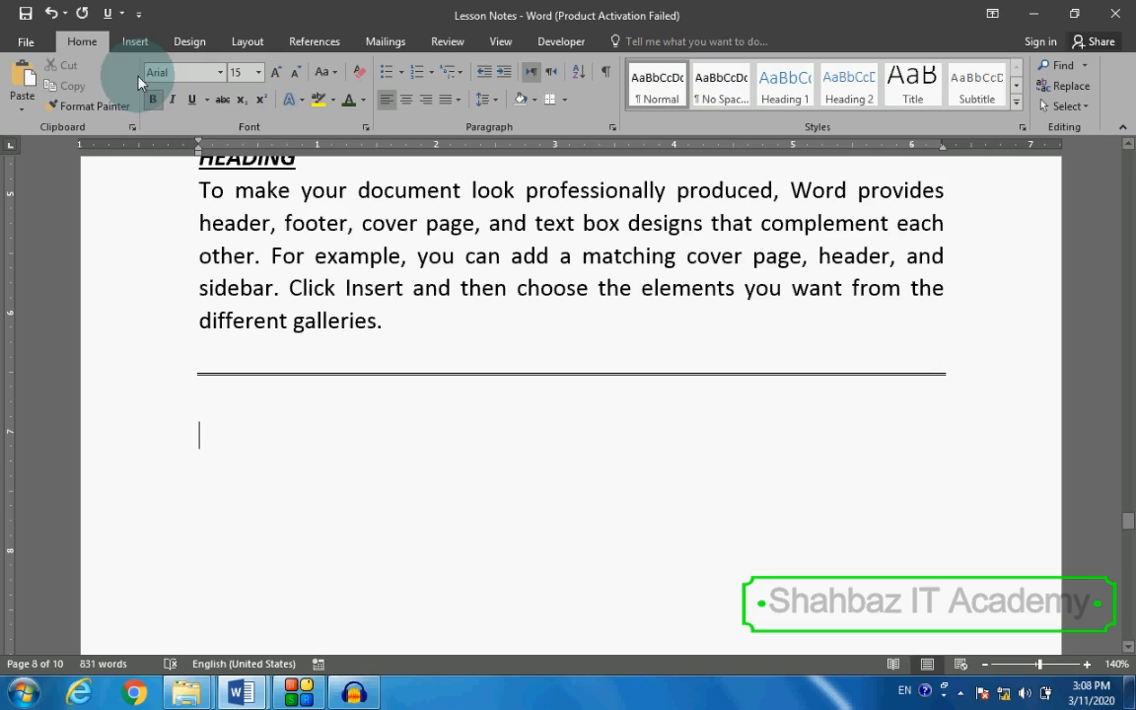
click(24, 79)
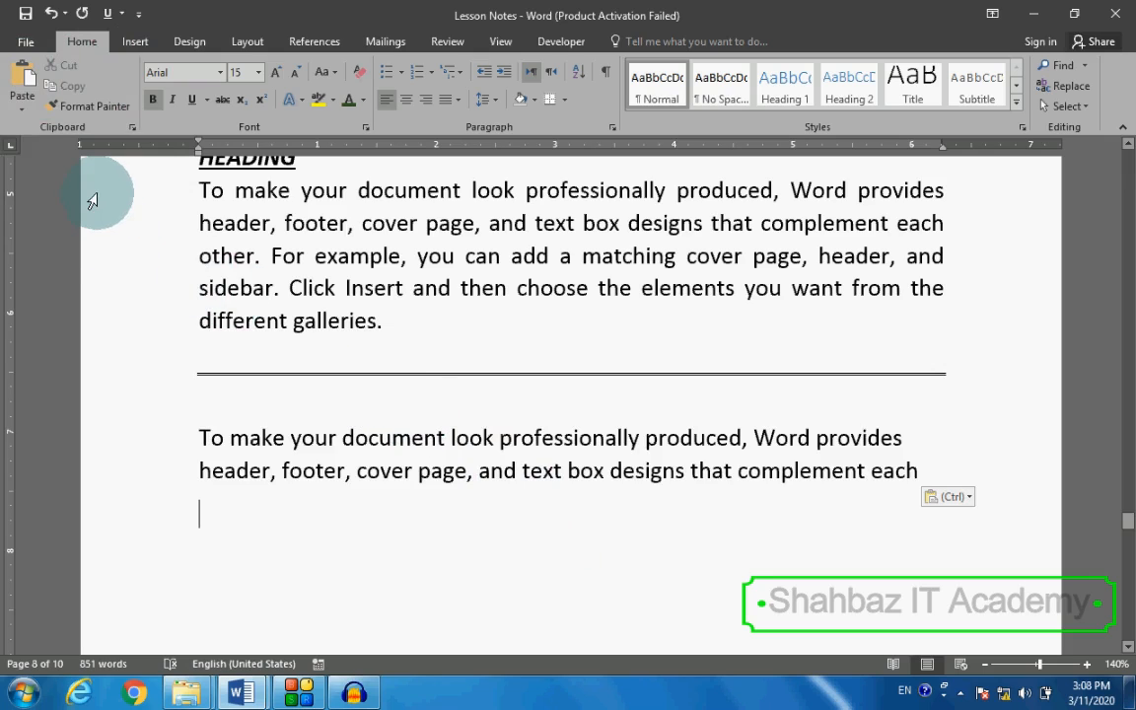
Highlight the first two lines of the HEADING paragraph and their pasted copy to compare them
click(92, 229)
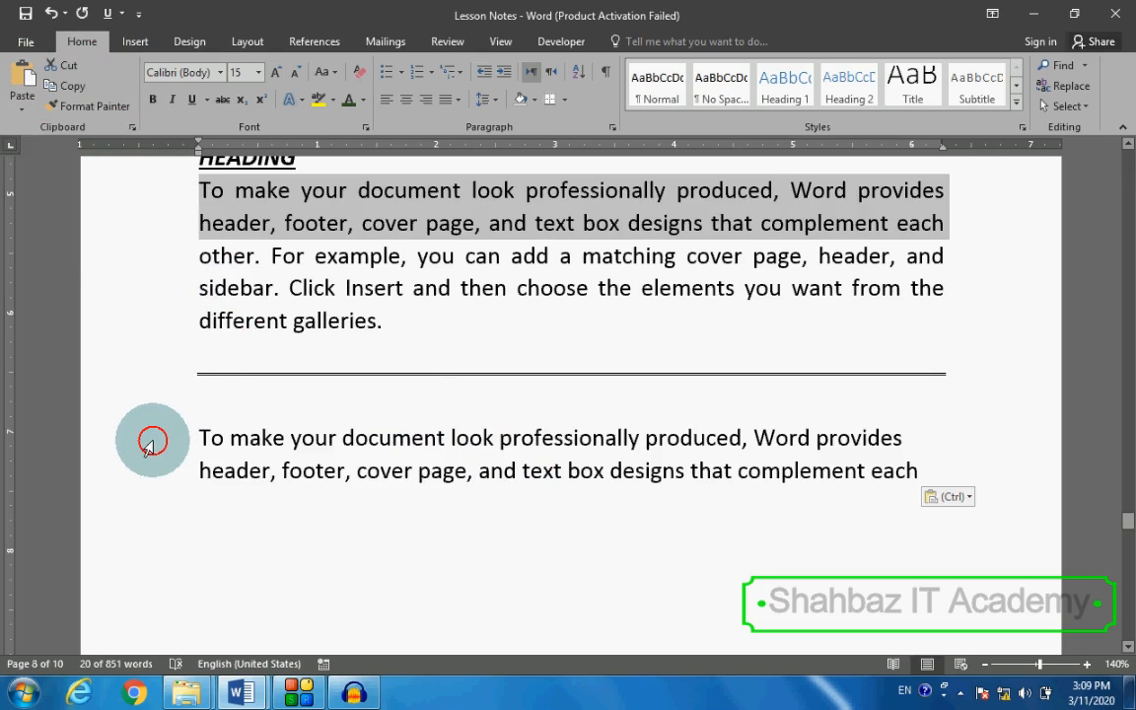
drag(149, 437, 163, 475)
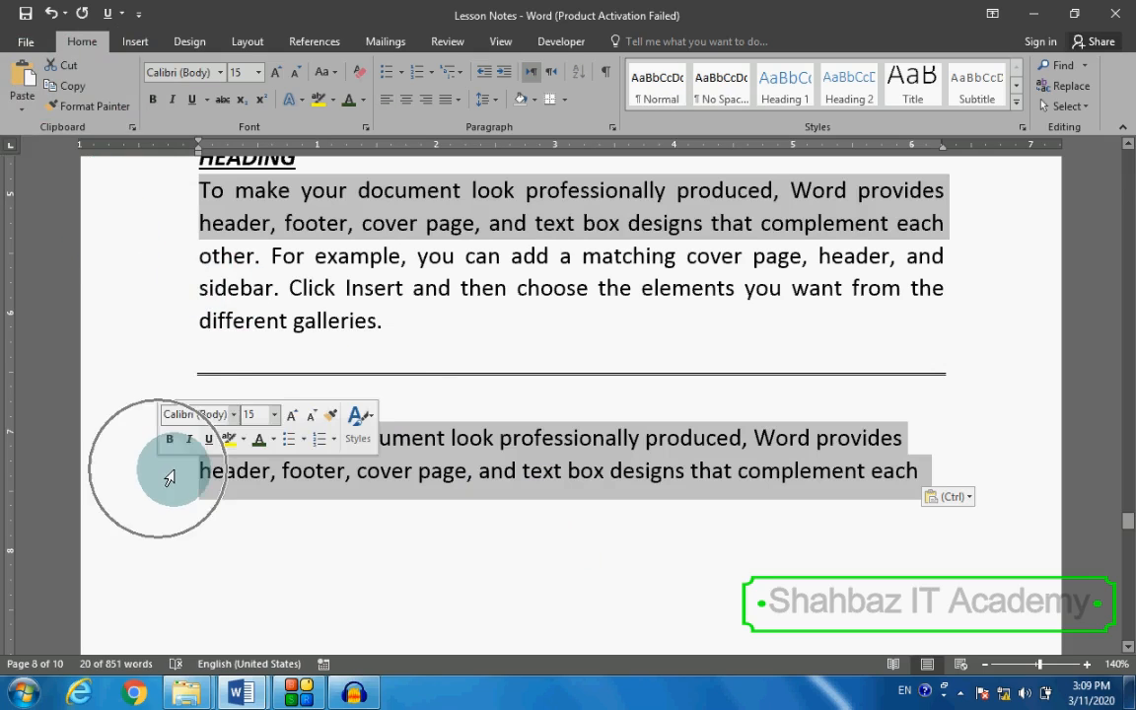
click(480, 479)
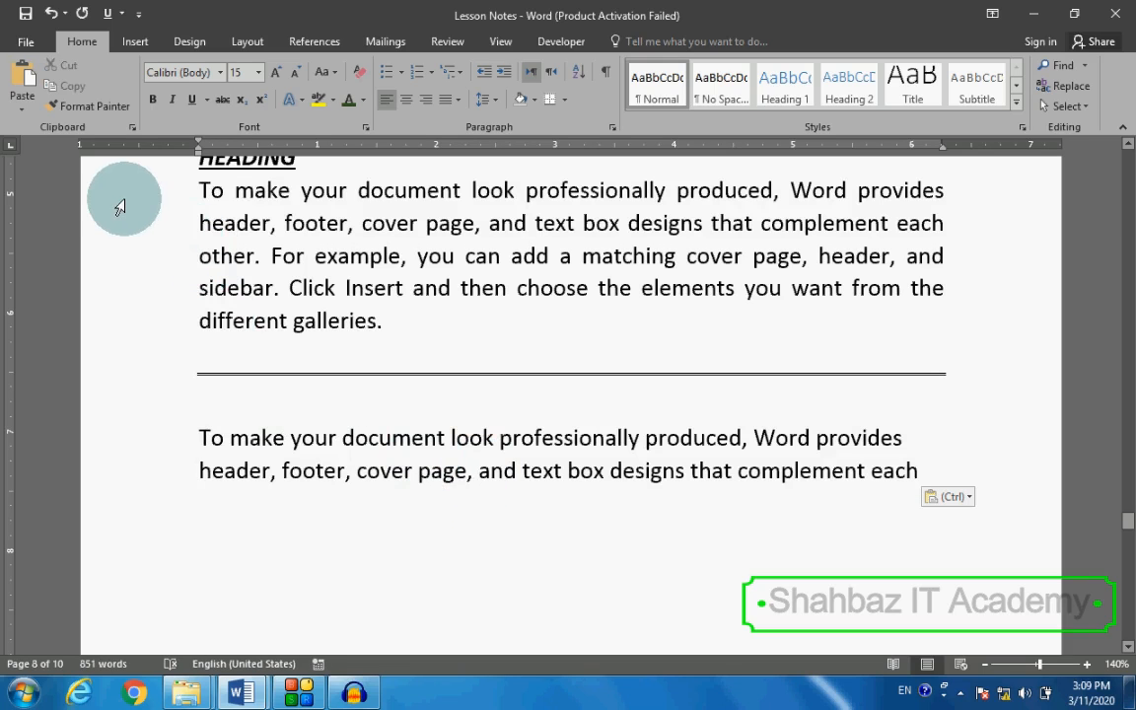
Copy the first two lines of the HEADING paragraph into a new blank document
drag(118, 205, 116, 223)
key(ctrl+c)
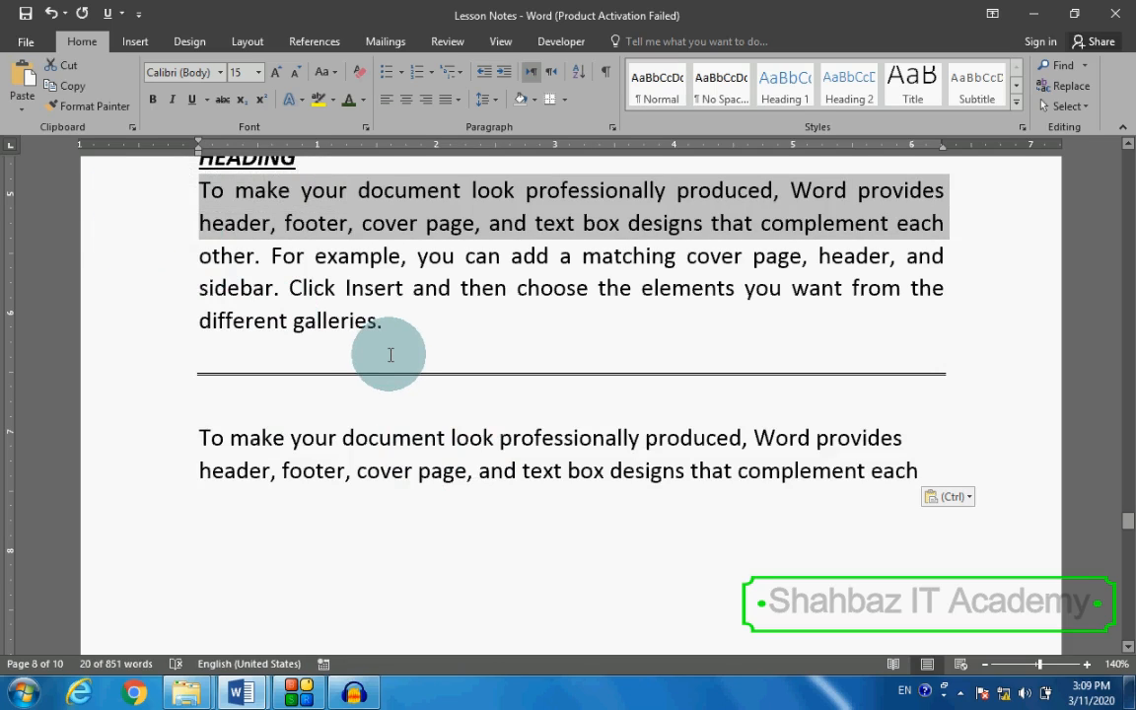
click(391, 355)
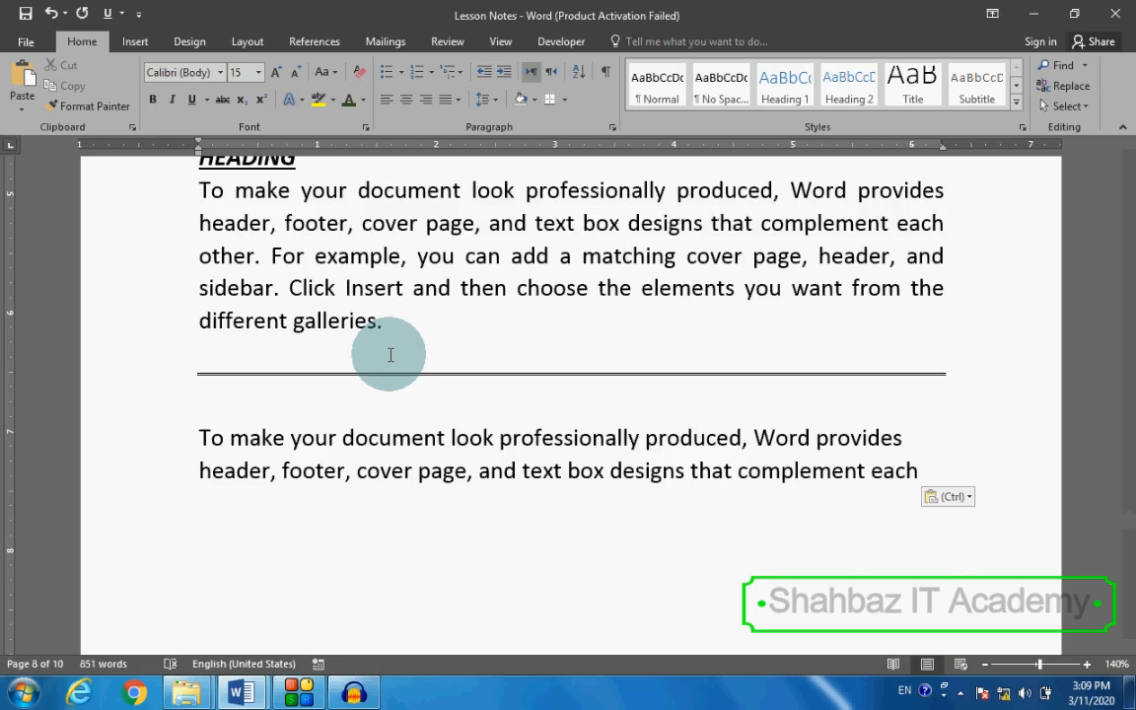
key(ctrl+n)
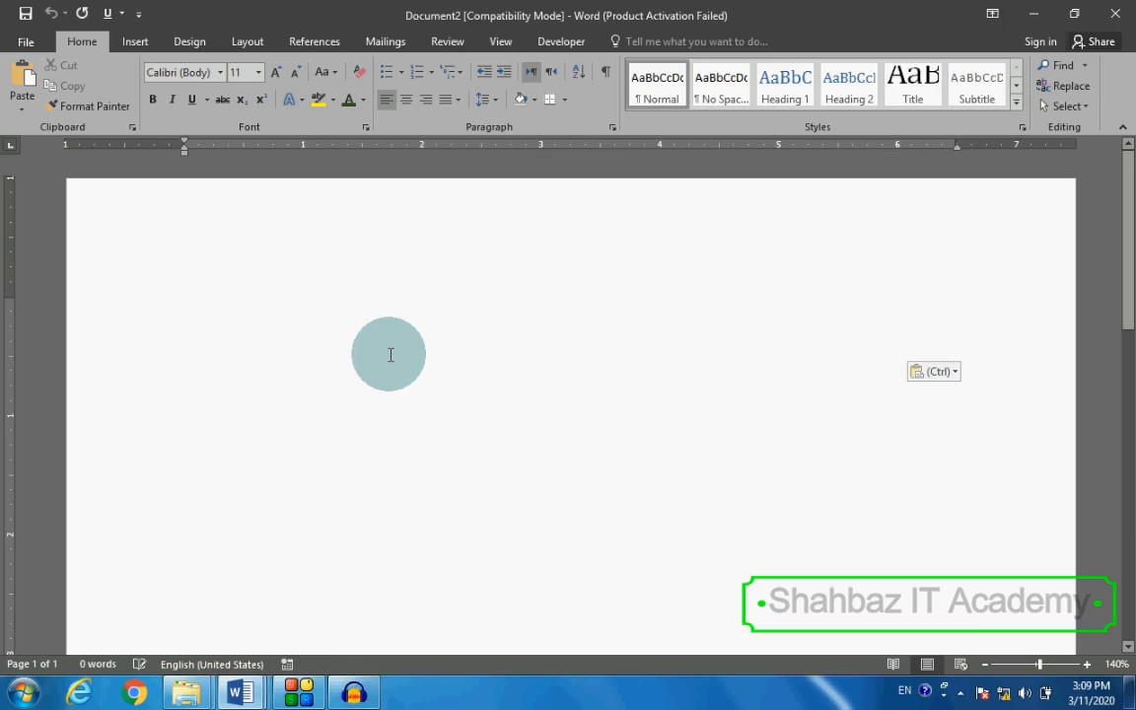
key(ctrl+v)
Close the new document without saving and return to the lesson notes
key(ctrl+w)
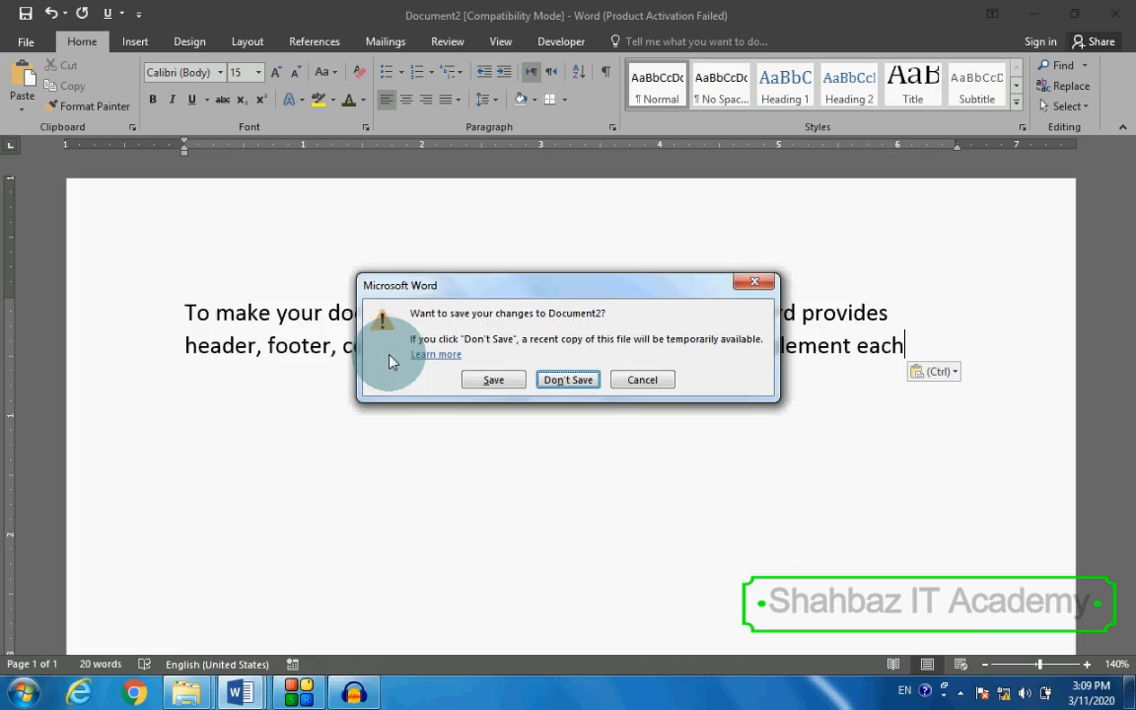
key(Return)
key(alt+Tab)
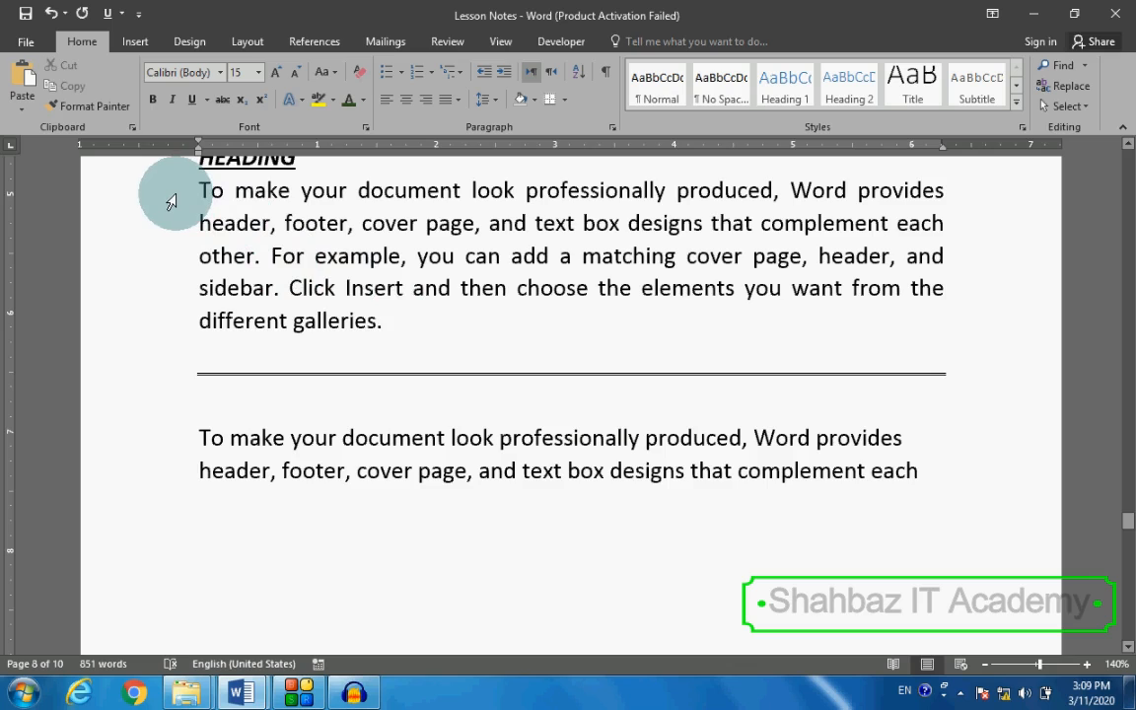
Copy the HEADING paragraph's third line, "other. For example...", and paste it beneath the two pasted lines
click(169, 249)
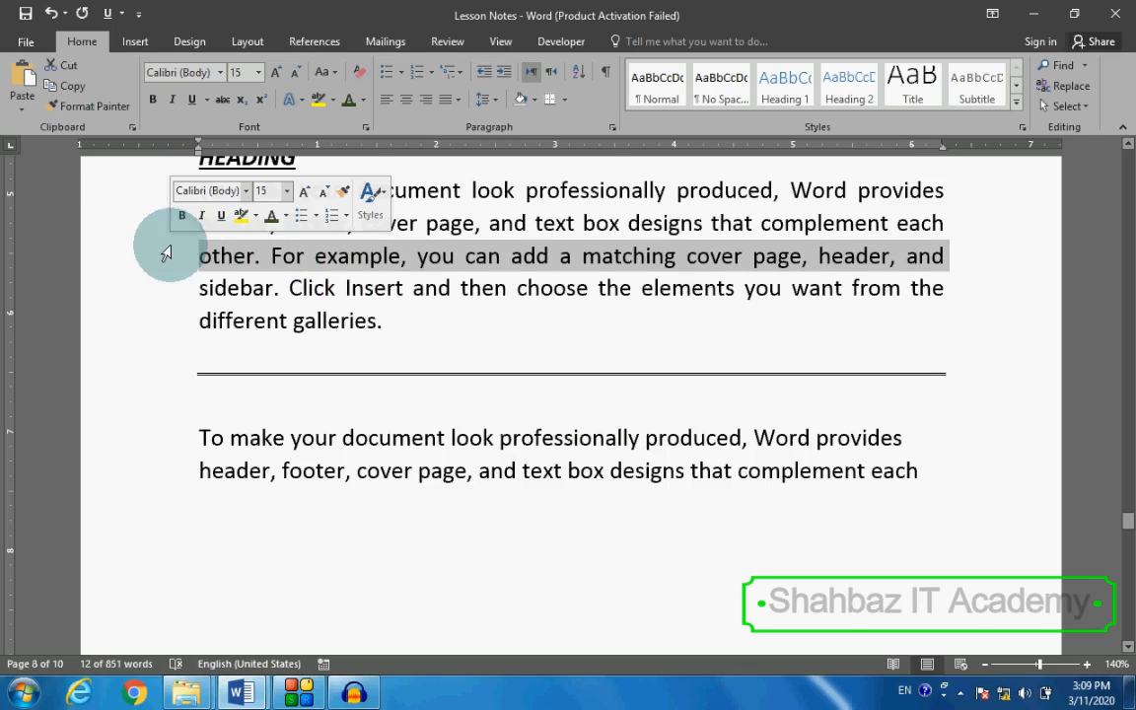
click(74, 90)
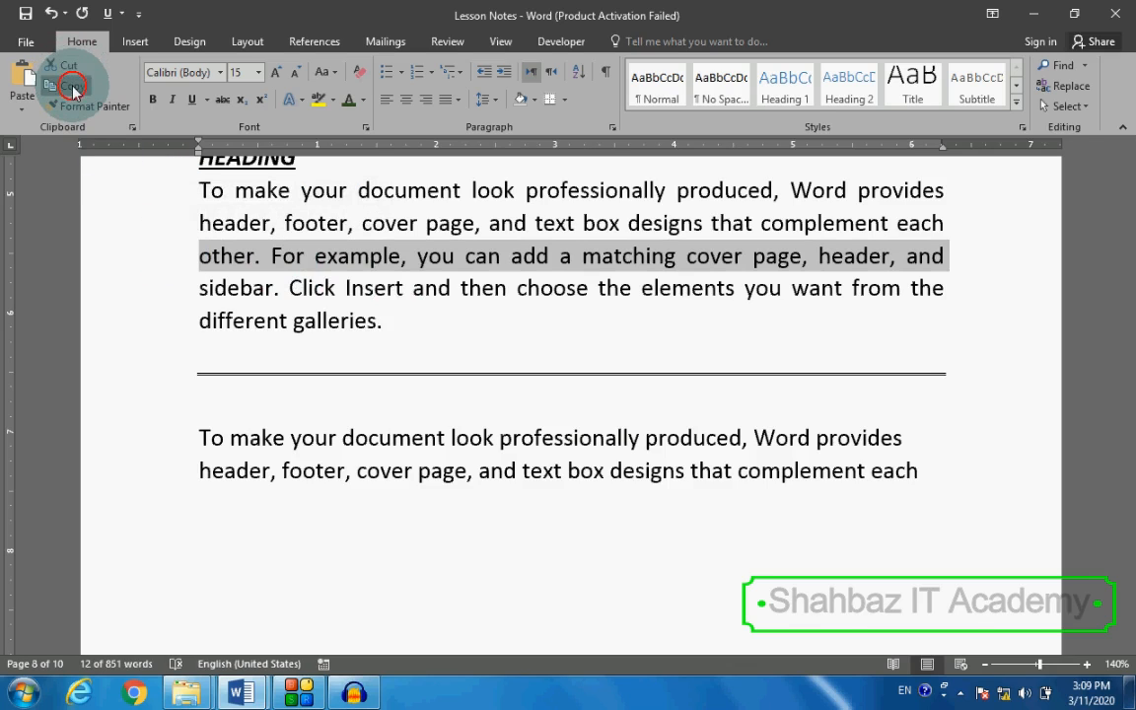
click(337, 502)
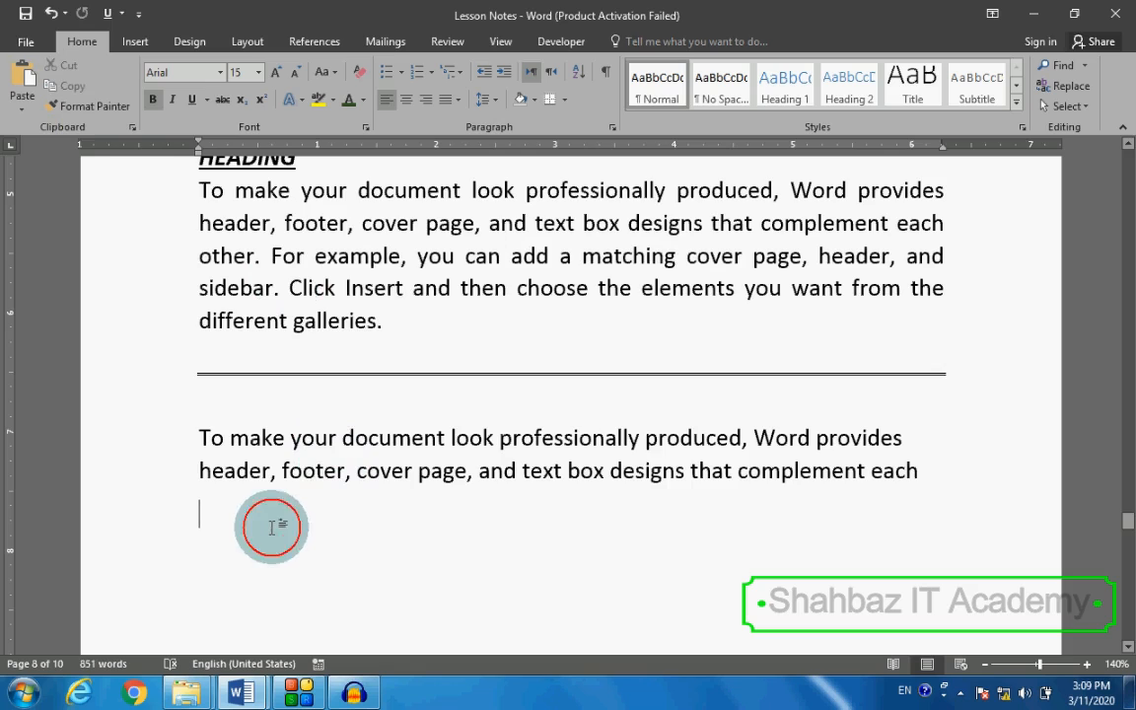
click(21, 80)
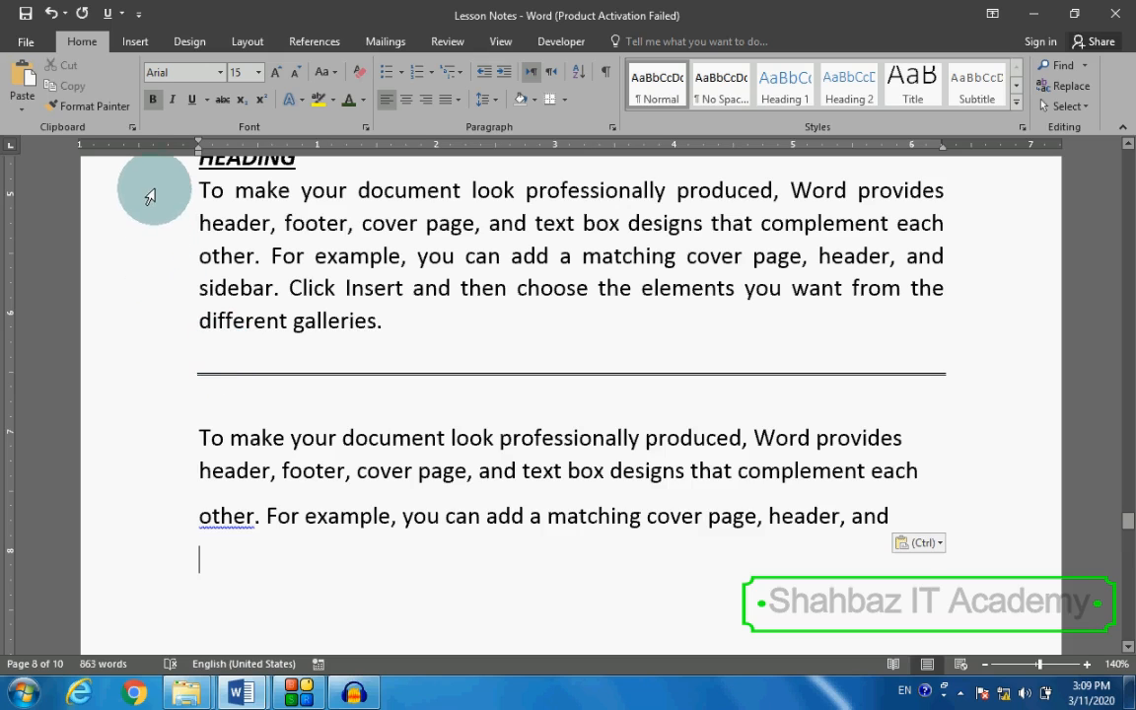
Highlight the HEADING paragraph's first two lines and review the Copy and Past shortcut entries in the lesson's list
drag(150, 195, 148, 244)
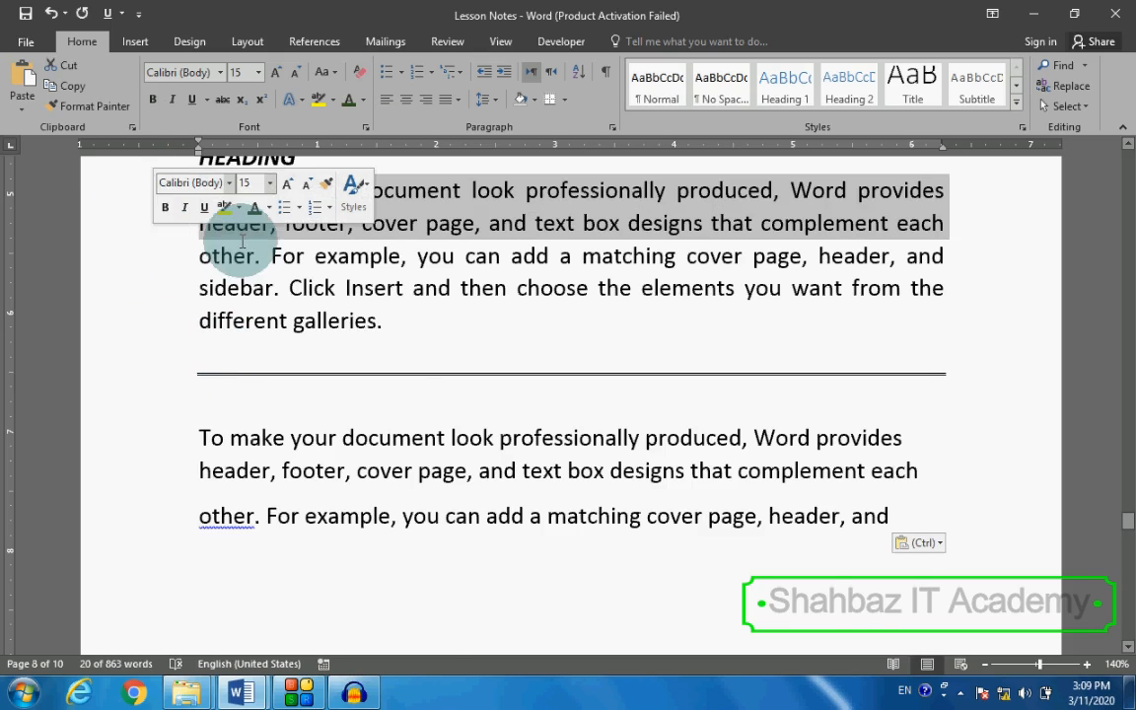
scroll(389, 357, up, 3)
scroll(384, 359, up, 2)
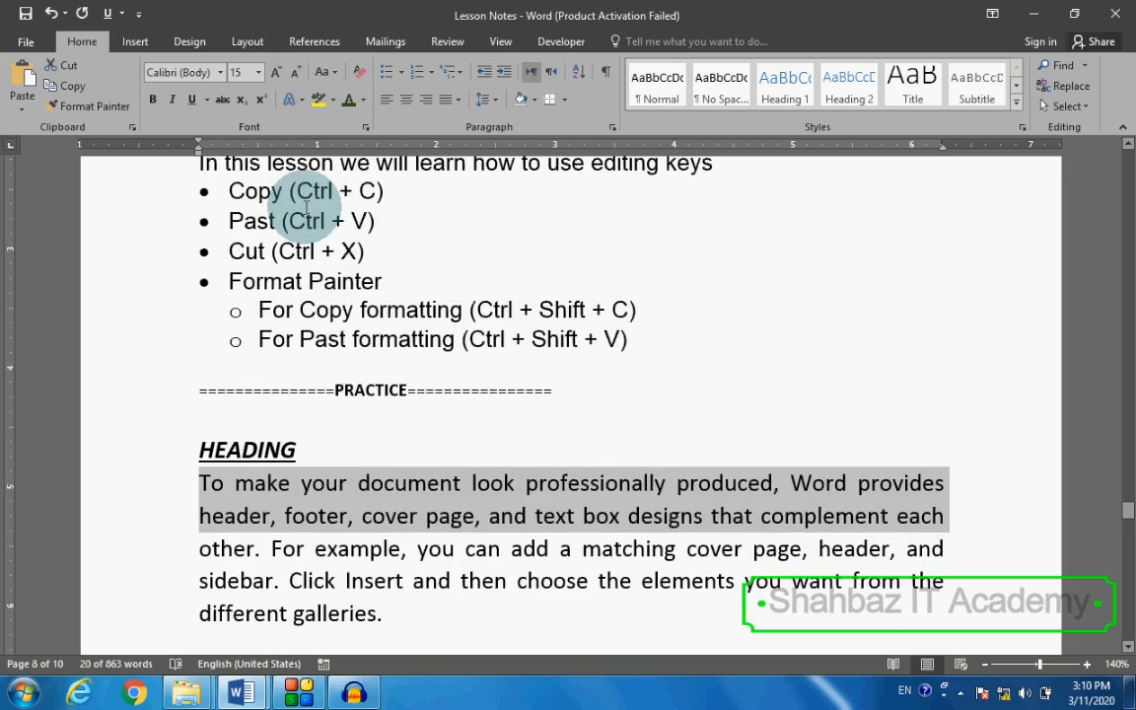
click(135, 192)
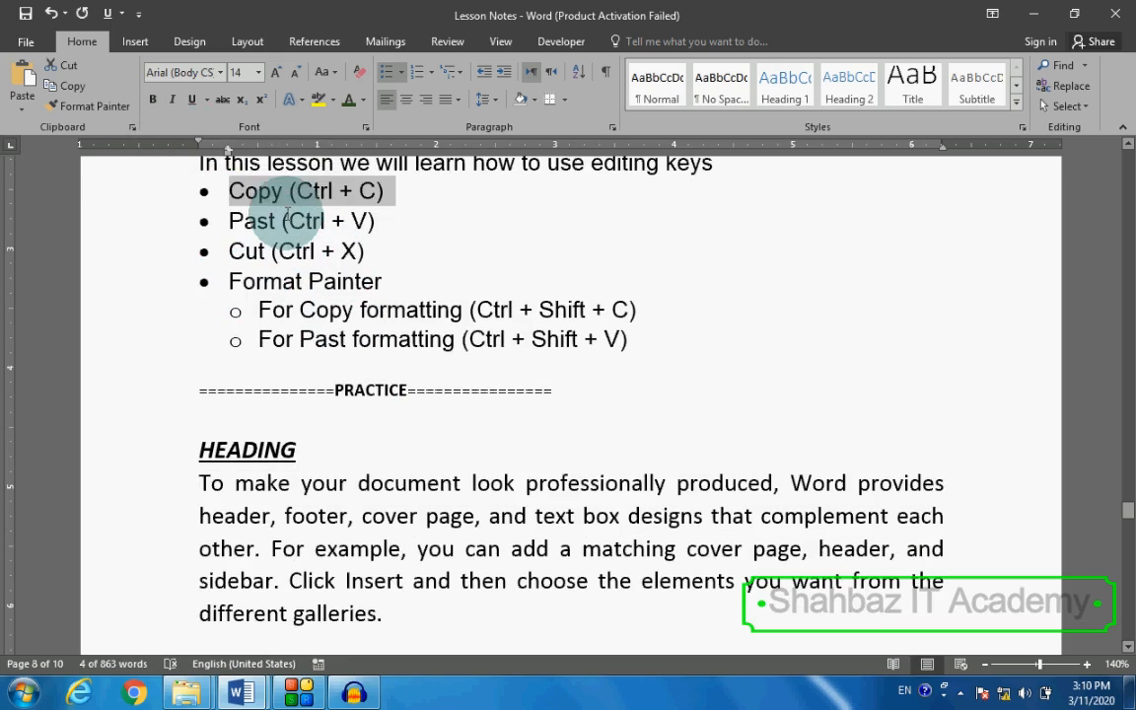
click(139, 225)
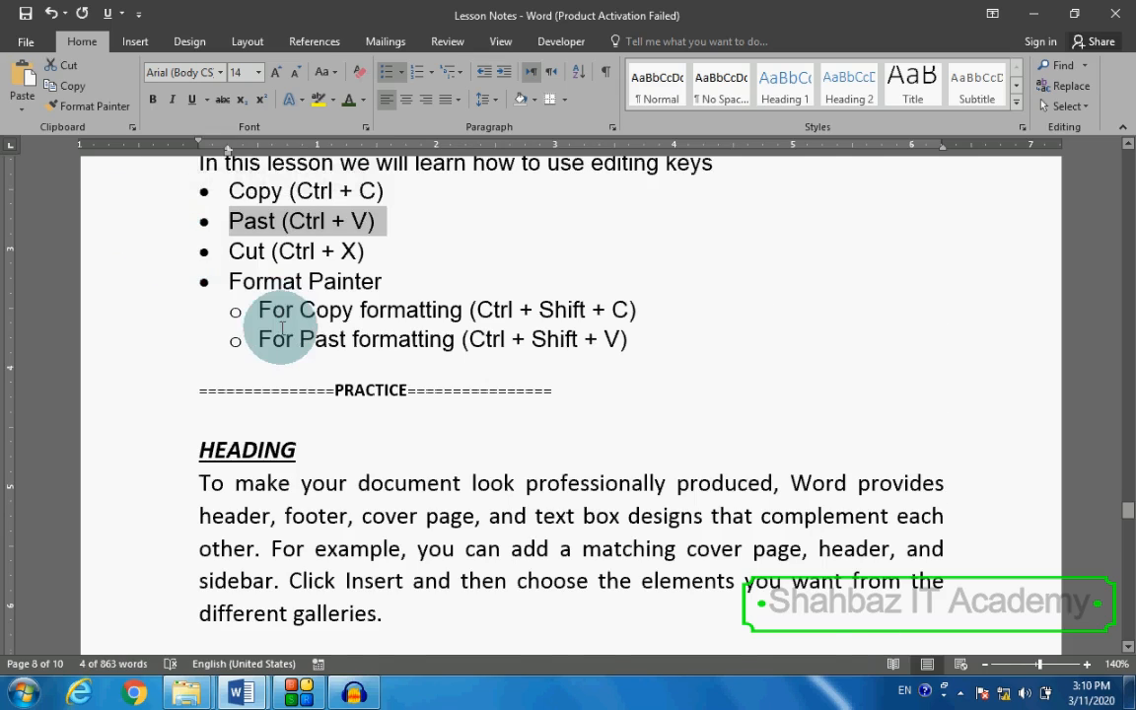
Try pasting a copy of the line "different galleries." at the end of the pasted text, and undo the paste
scroll(173, 307, down, 3)
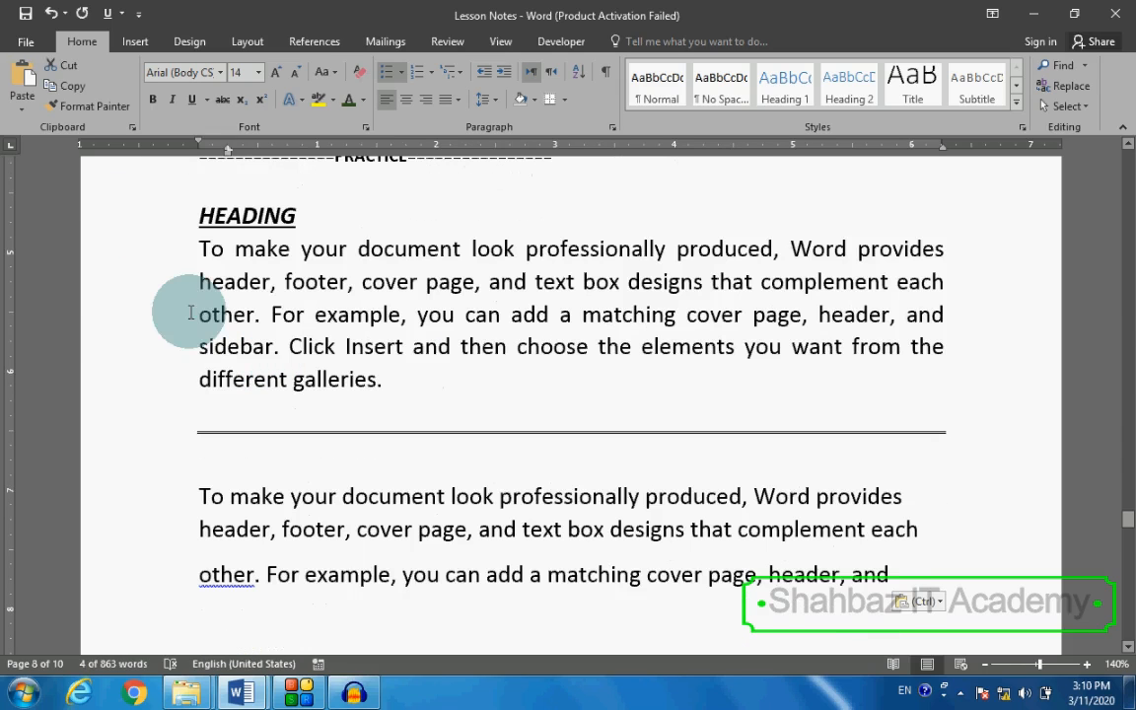
click(135, 383)
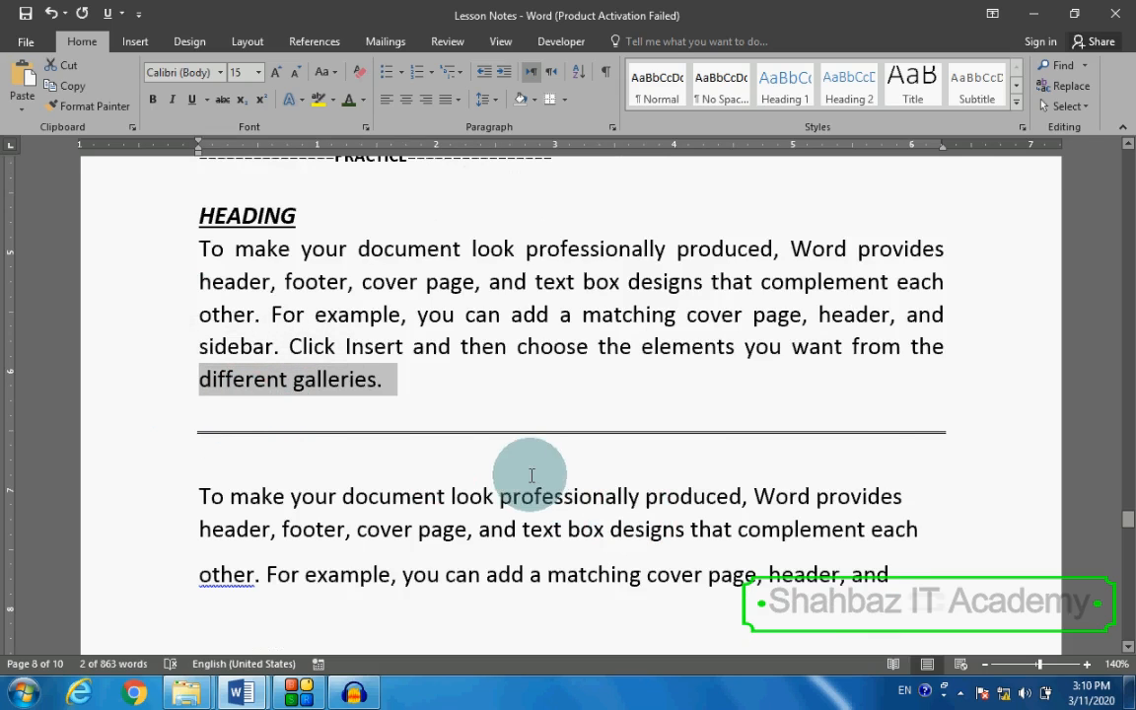
scroll(528, 471, down, 1)
click(533, 527)
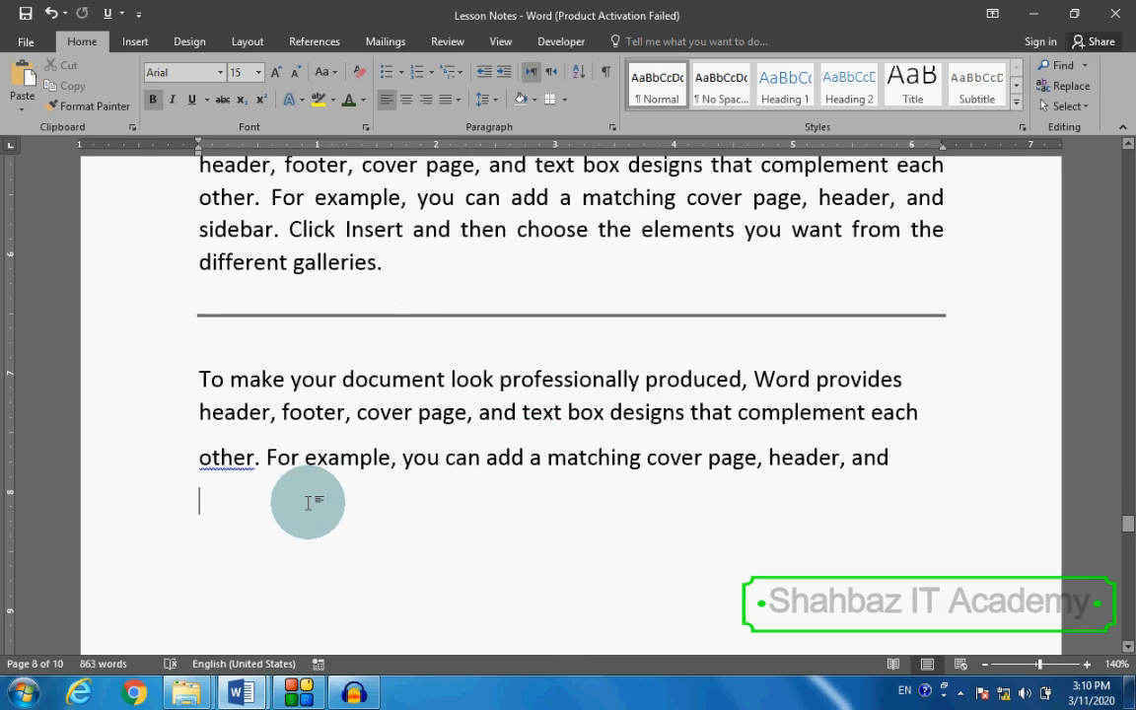
key(ctrl+v)
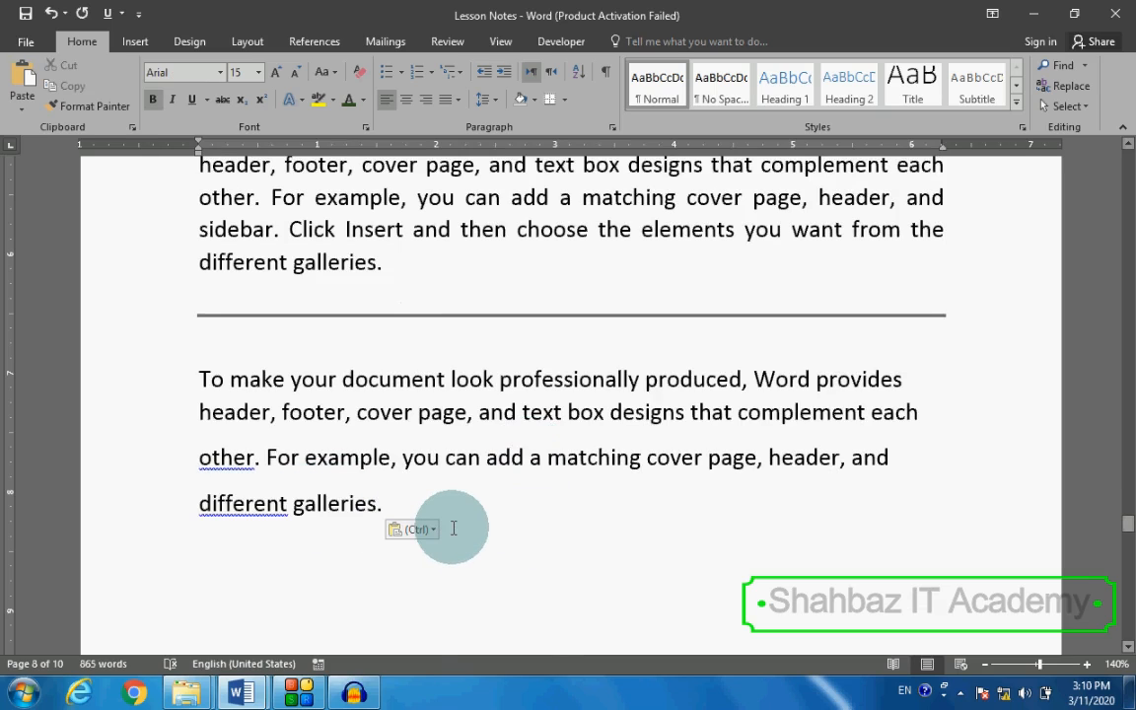
key(ctrl+z)
Copy the HEADING paragraph's third line again and paste it at the end of the pasted text, keeping source formatting
scroll(239, 368, up, 3)
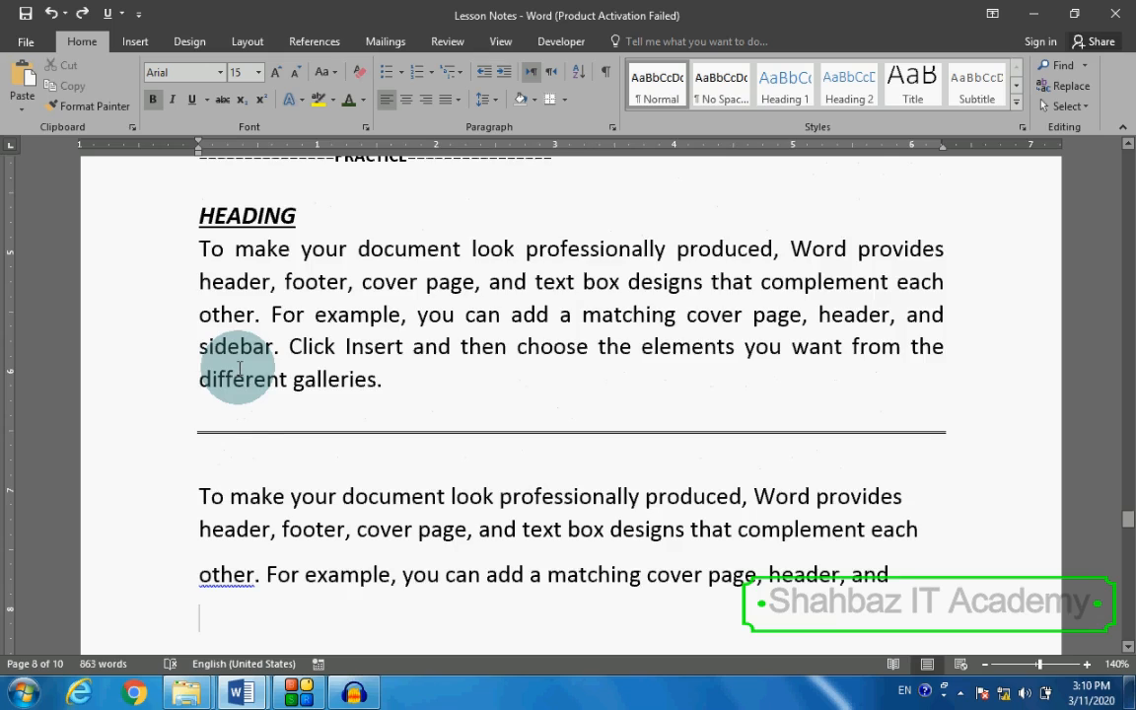
scroll(197, 380, up, 2)
click(126, 382)
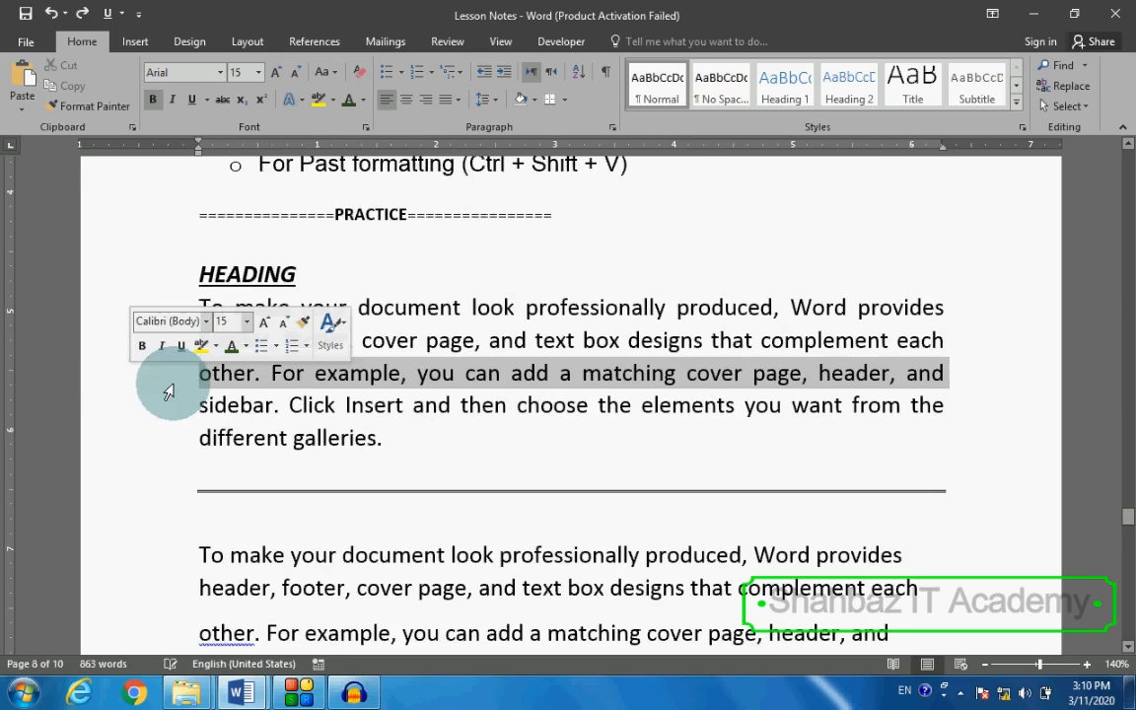
right_click(440, 383)
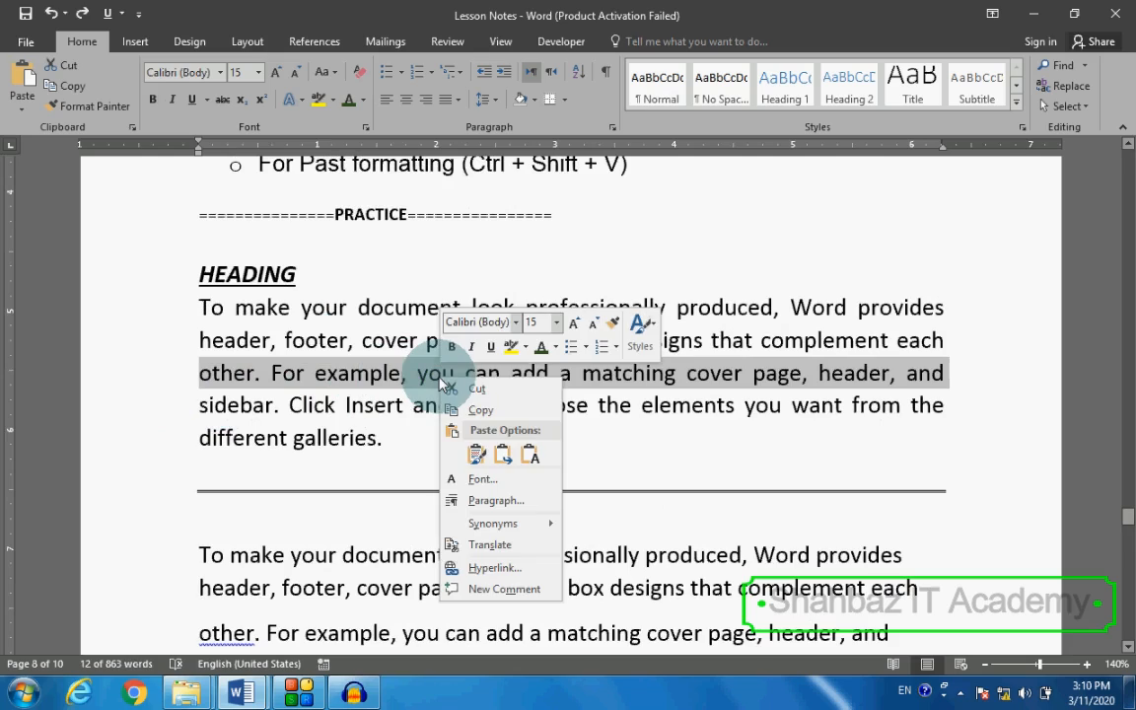
click(516, 410)
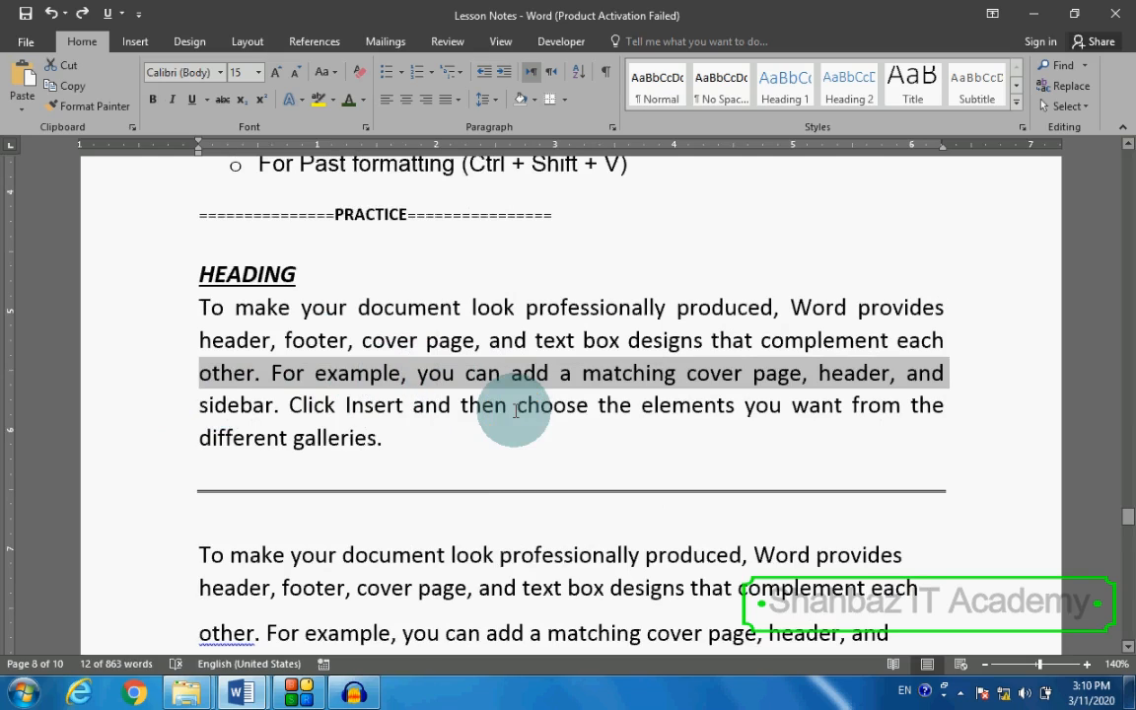
scroll(503, 406, down, 4)
click(478, 460)
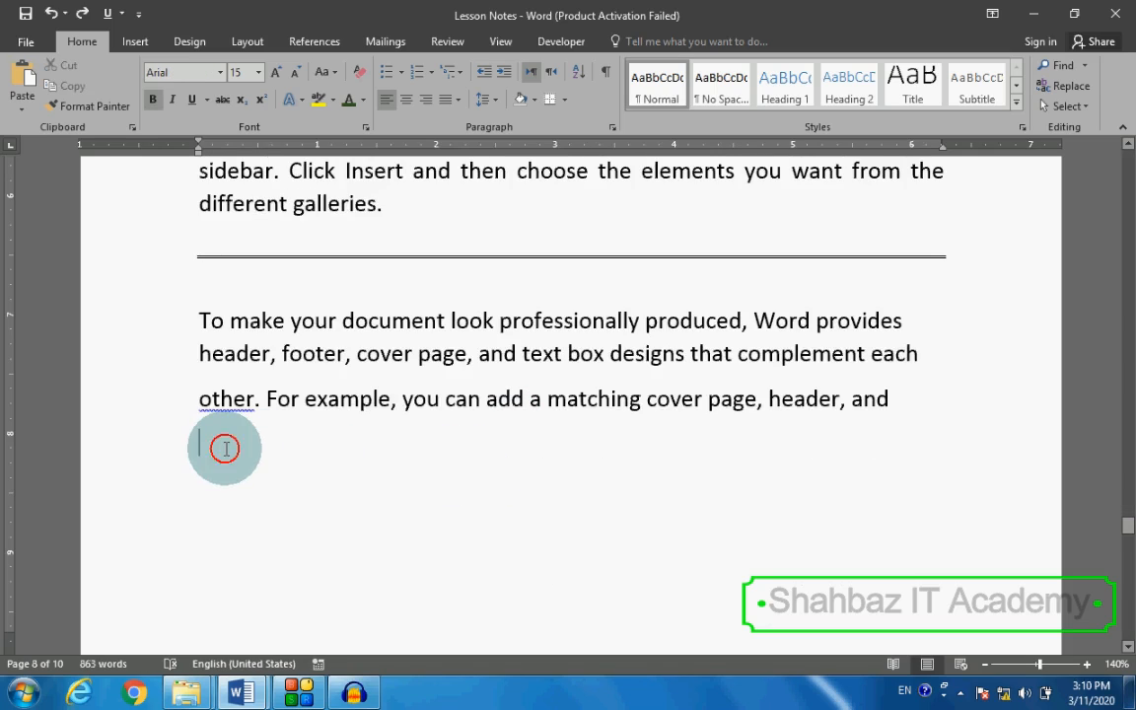
right_click(258, 452)
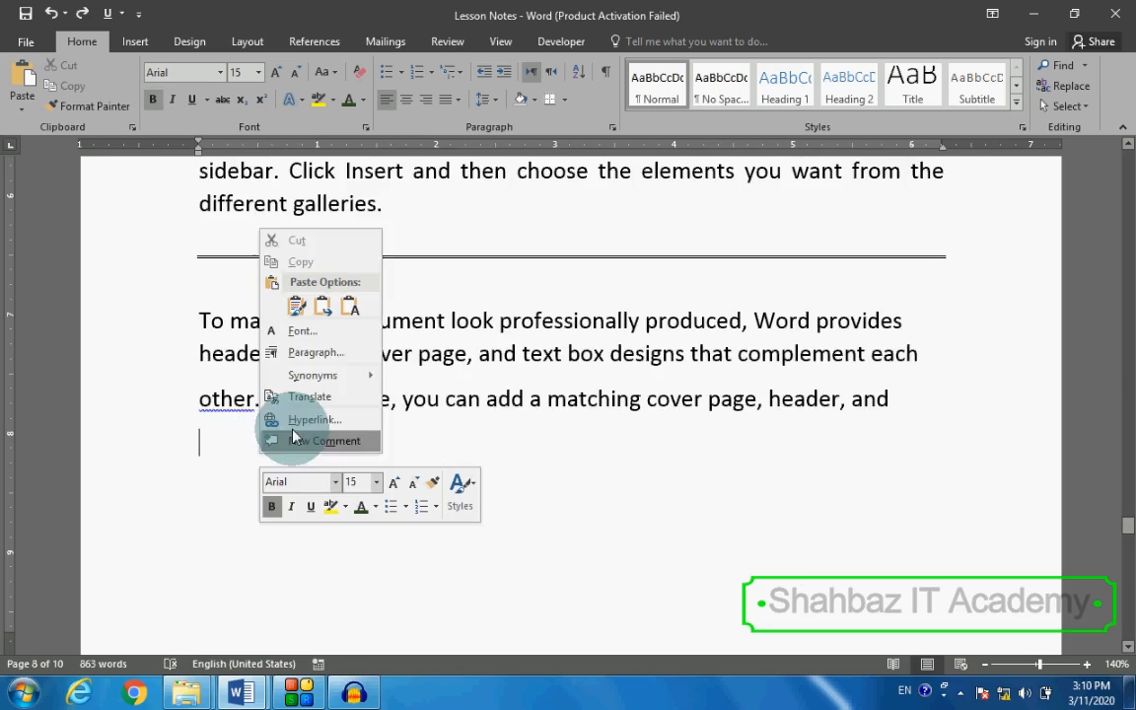
click(295, 308)
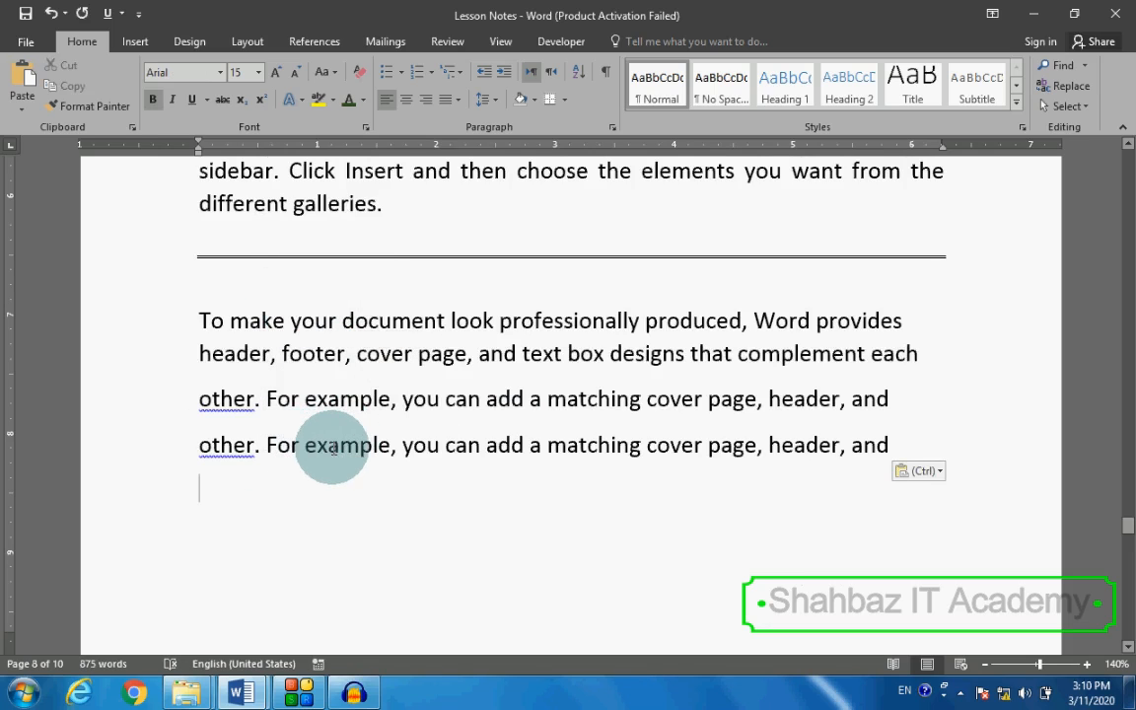
Undo the last two pastes and delete the remaining two pasted lines below the double line
key(ctrl+z)
key(ctrl+z)
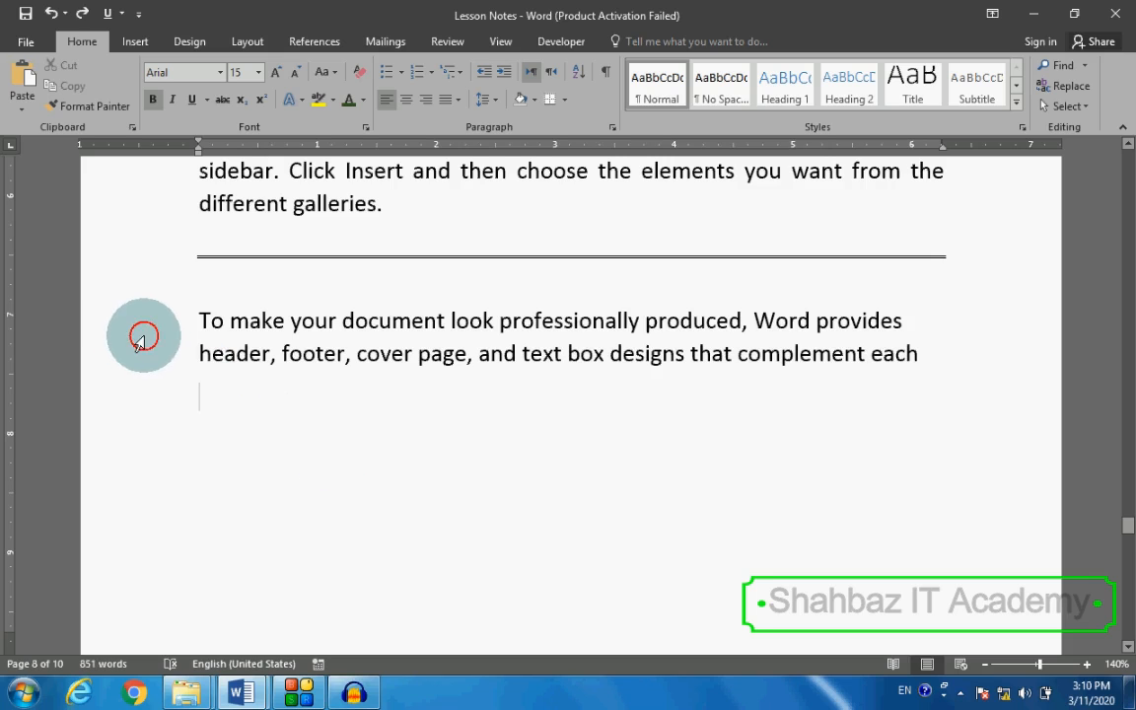
drag(145, 329, 144, 360)
key(Delete)
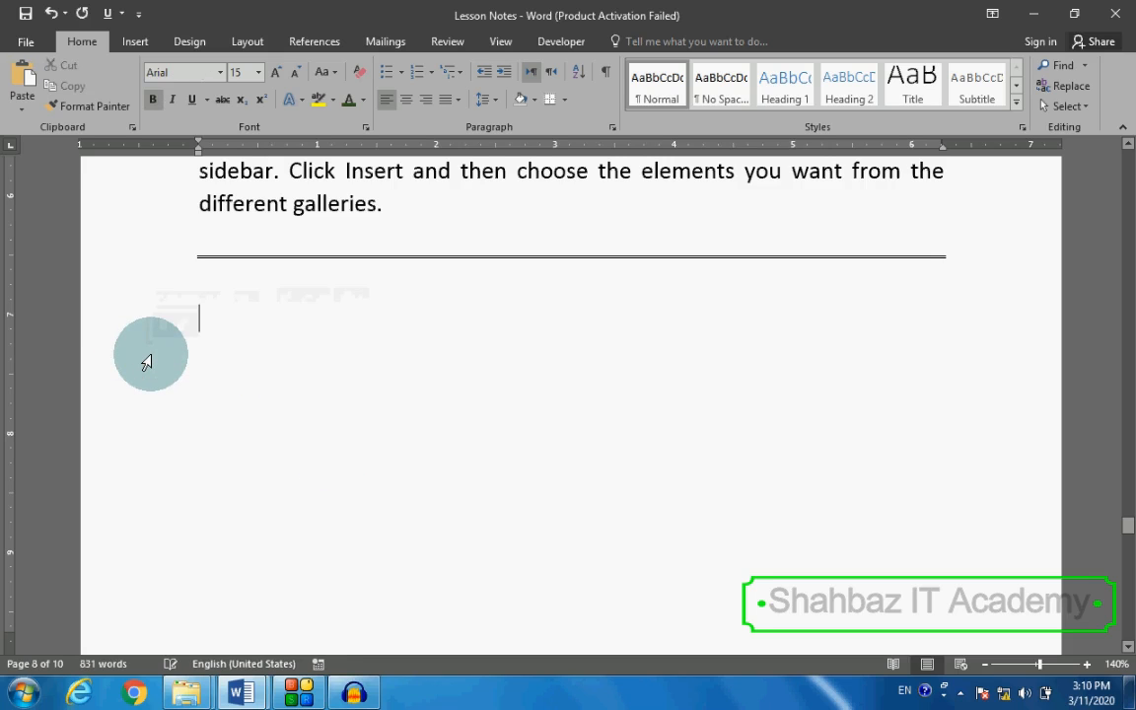
scroll(158, 350, up, 5)
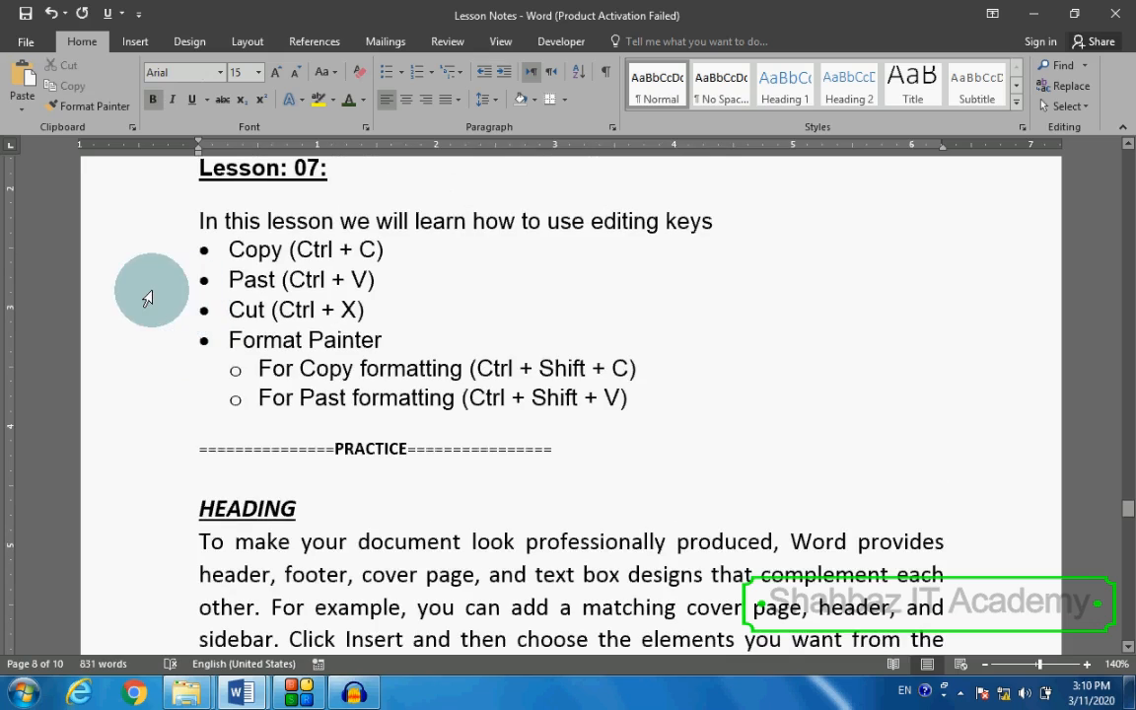
Highlight the Cut shortcut entry in the lesson's list, and cut the HEADING paragraph's first two lines
click(146, 310)
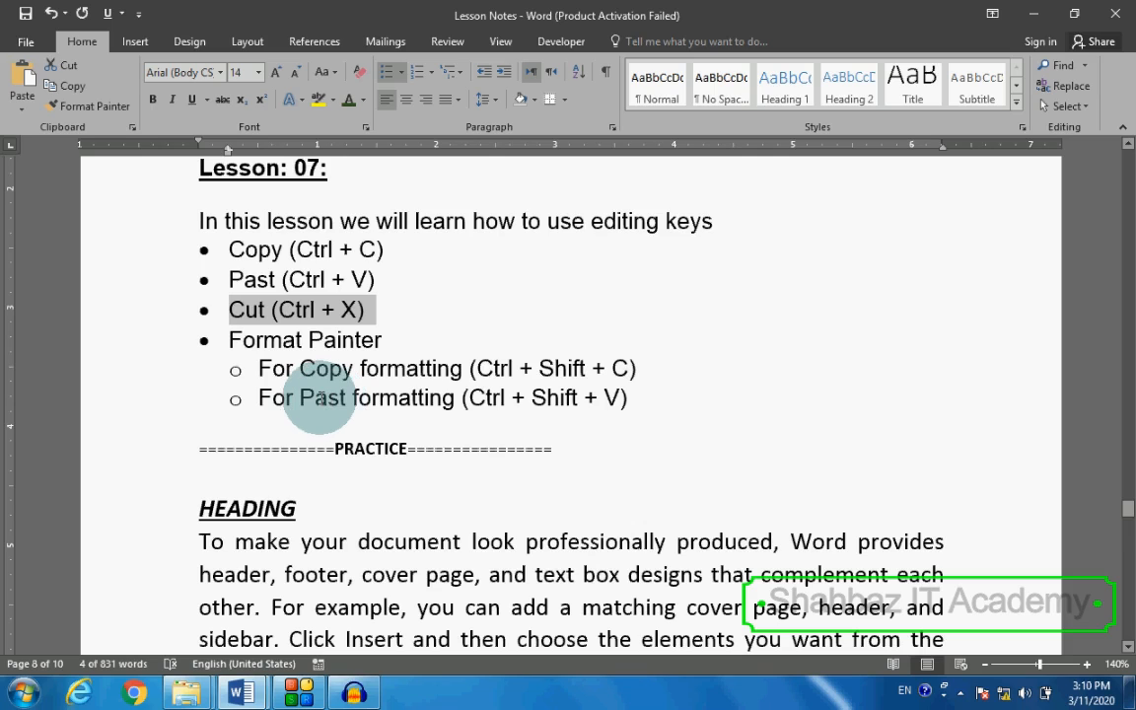
scroll(315, 397, down, 3)
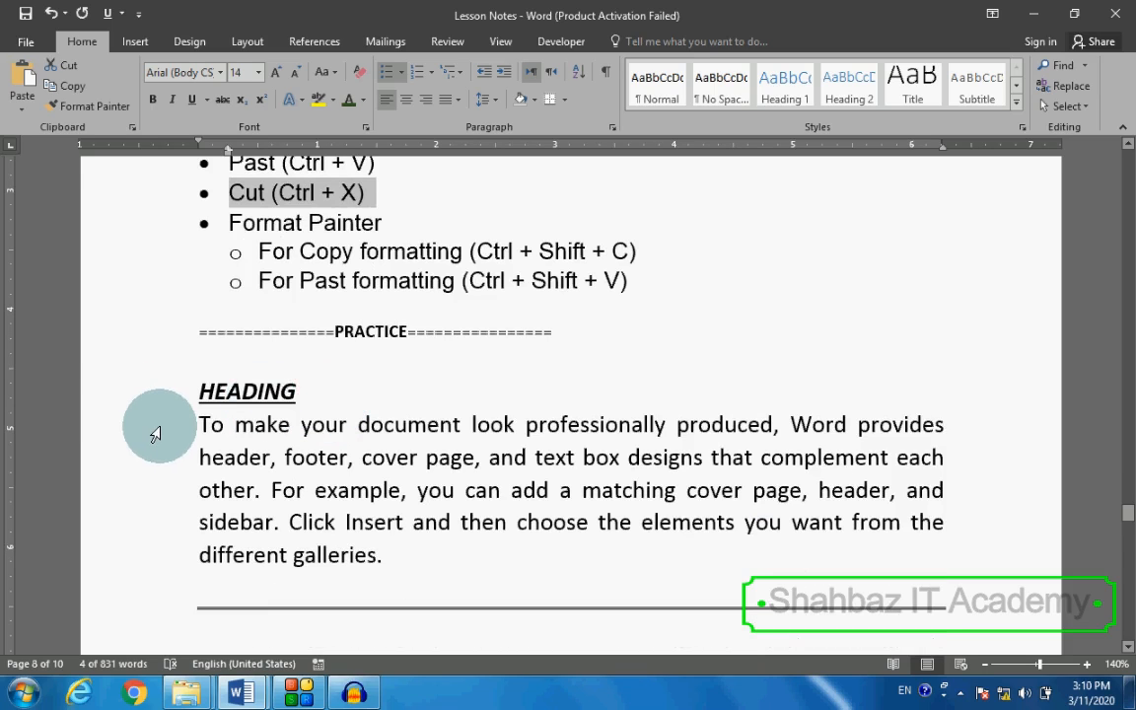
drag(157, 424, 148, 455)
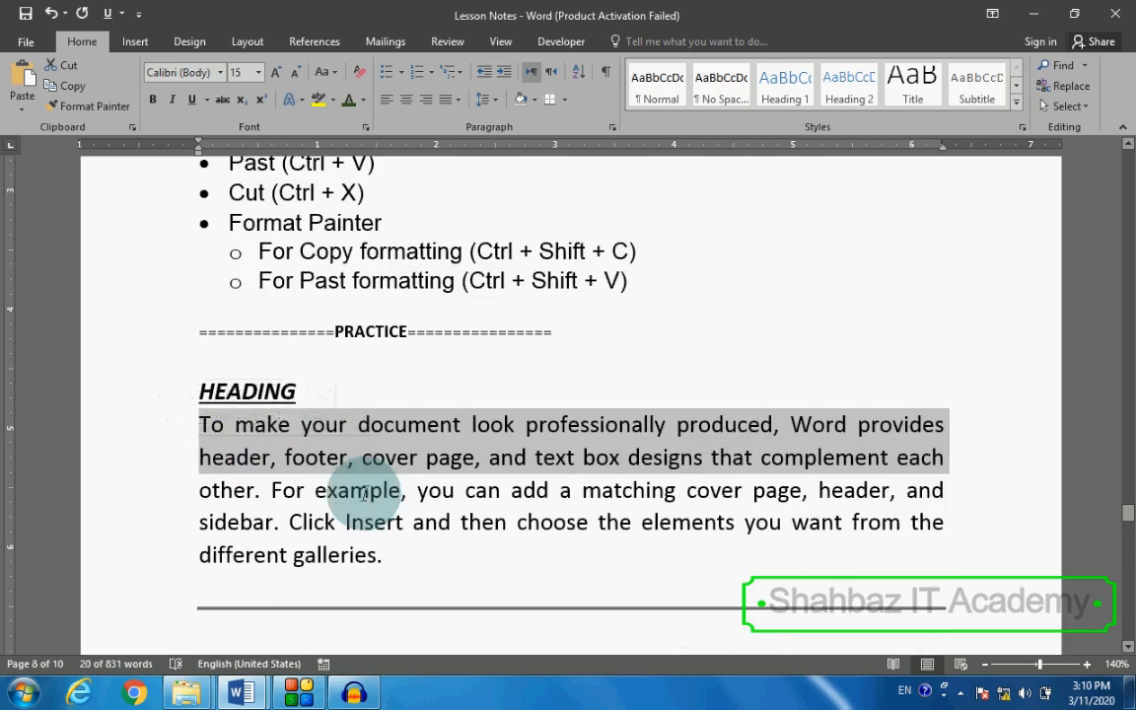
scroll(360, 483, down, 3)
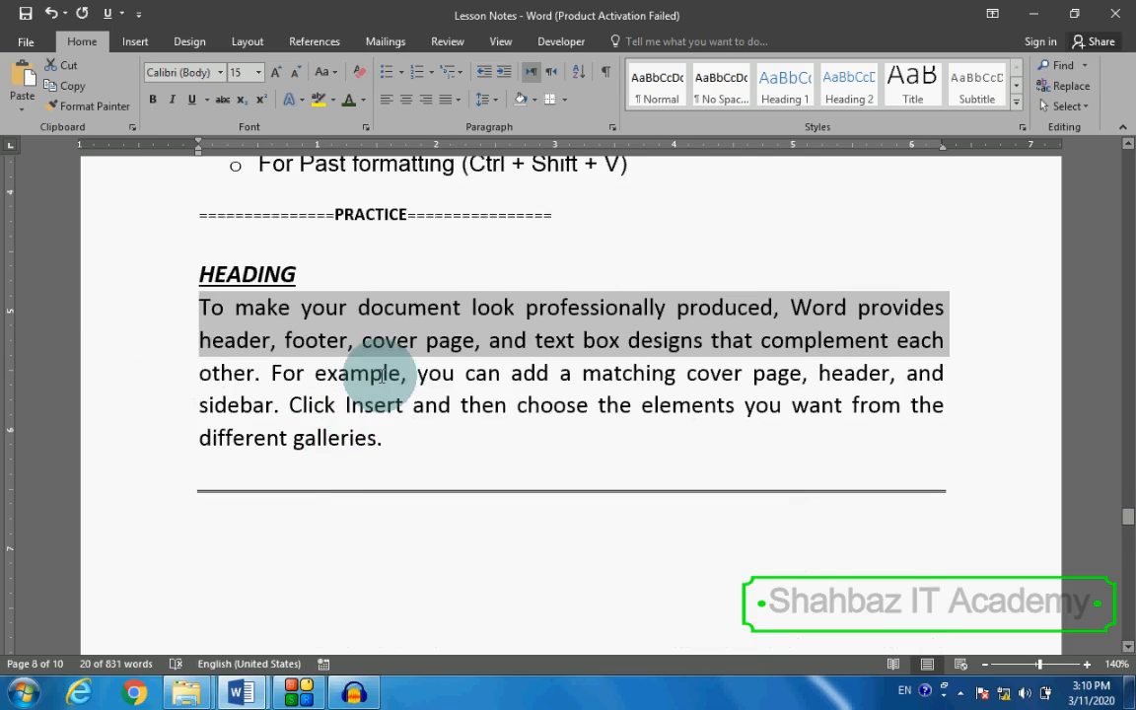
click(69, 65)
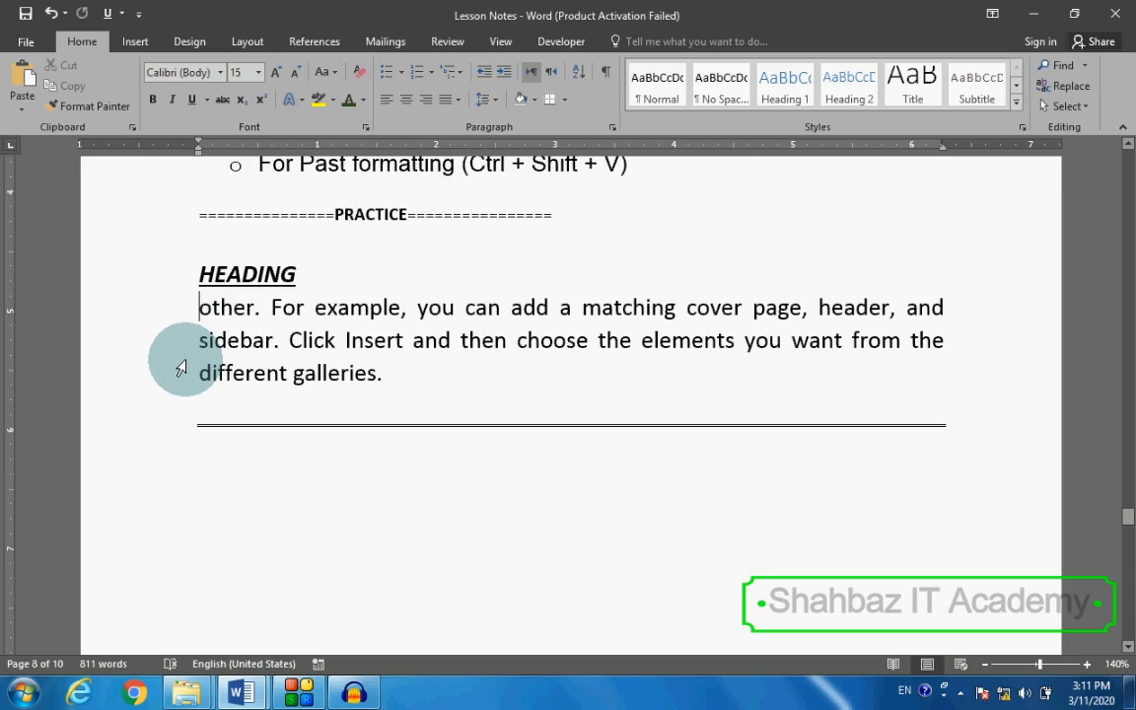
Paste the two cut lines on the empty line below the double line
click(372, 533)
click(342, 458)
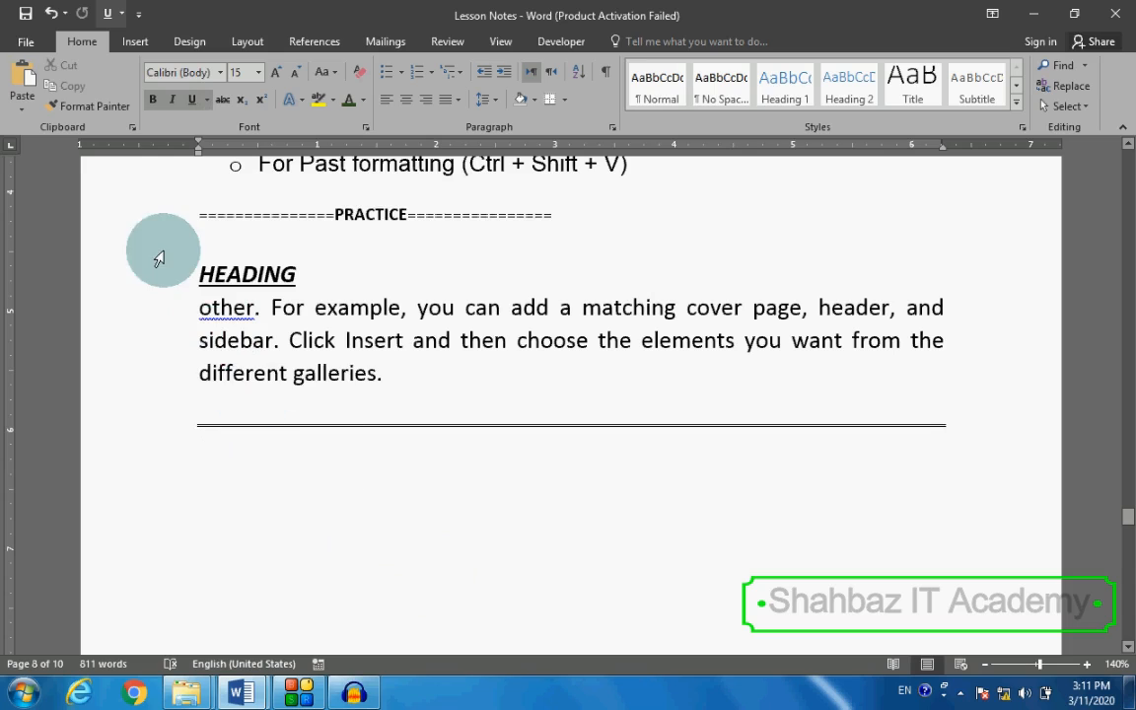
click(22, 74)
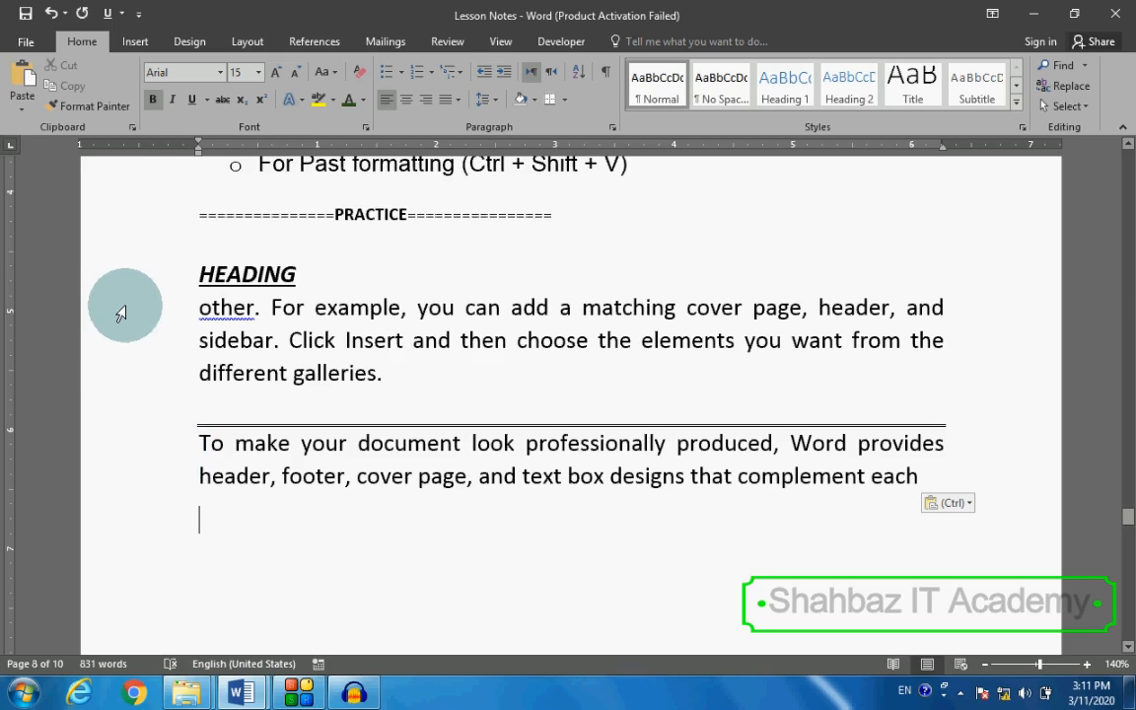
Cut the line "different galleries." from the HEADING paragraph and paste it at the end of the pasted text
click(148, 382)
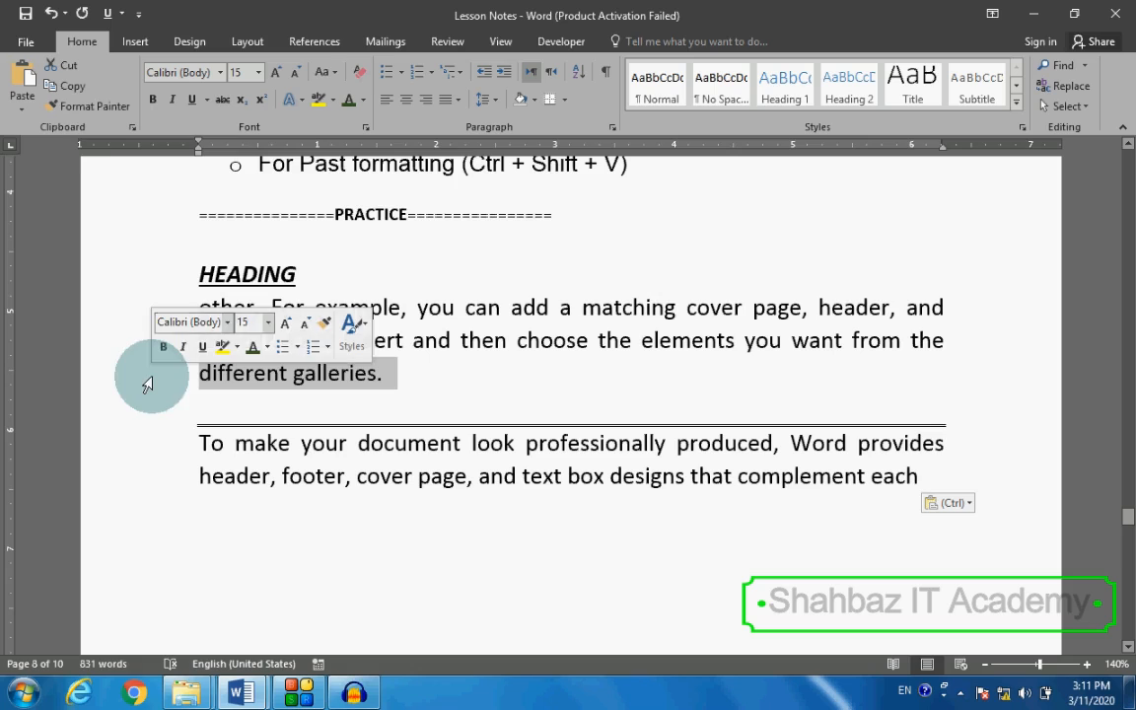
click(65, 65)
scroll(312, 431, down, 1)
click(331, 450)
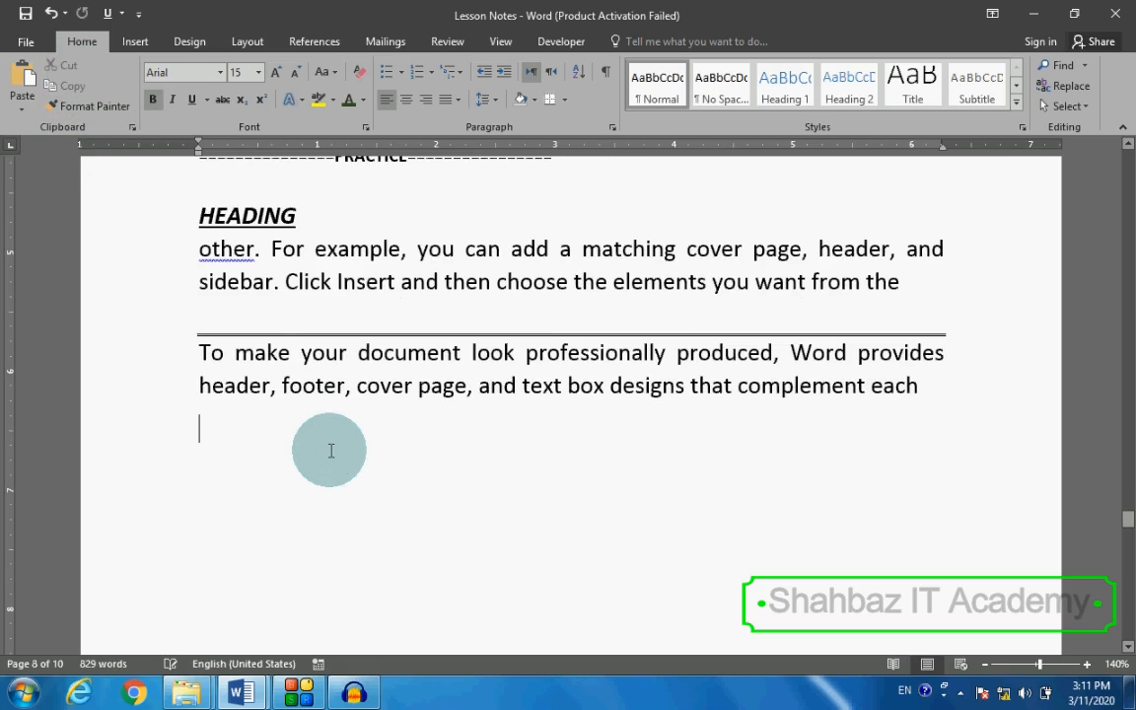
click(22, 81)
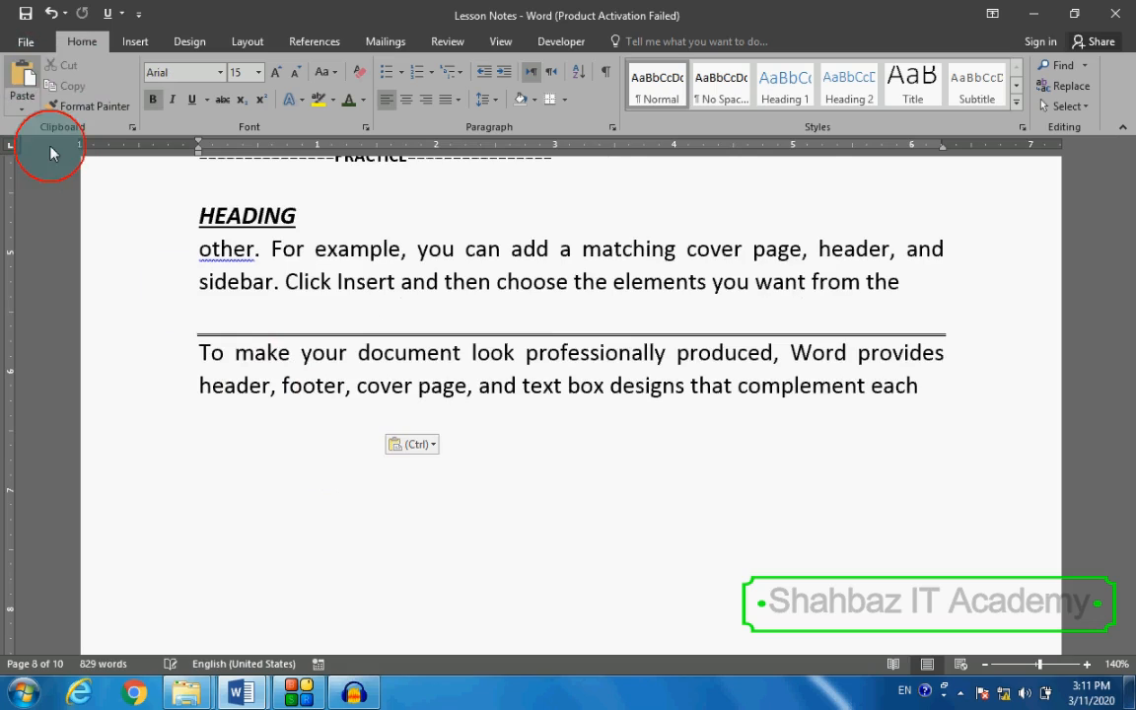
Highlight the pasted line "different galleries." and review the Cut and Past shortcut entries in the lesson's list
click(292, 309)
click(111, 424)
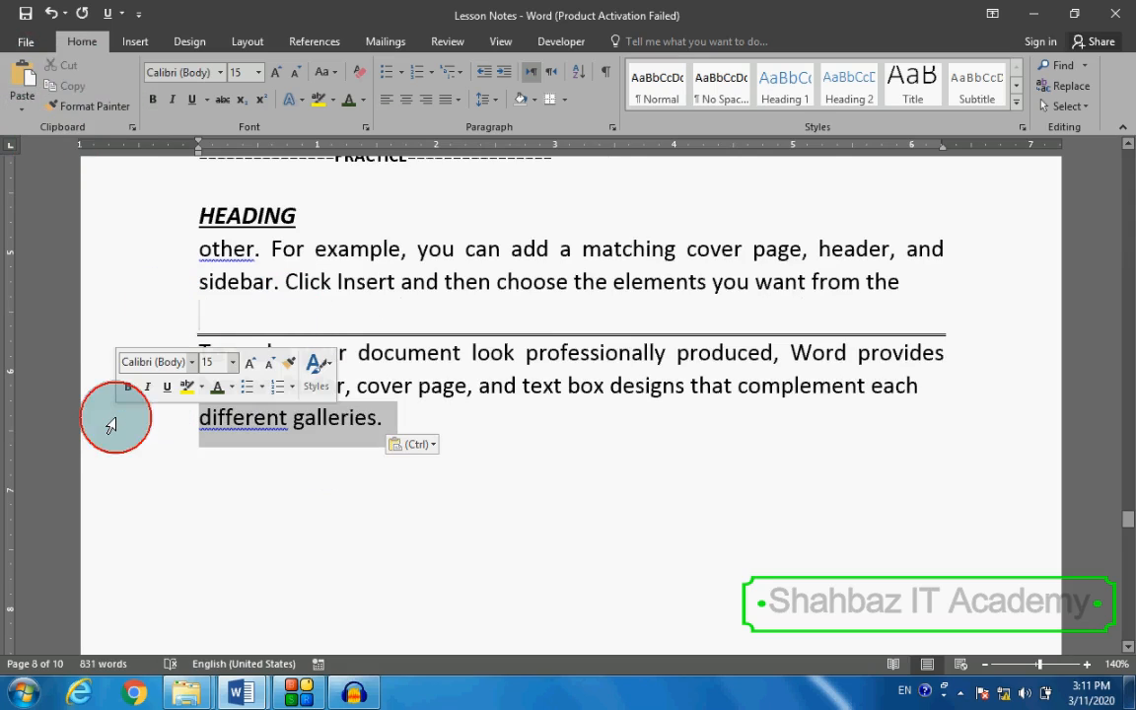
scroll(299, 467, up, 5)
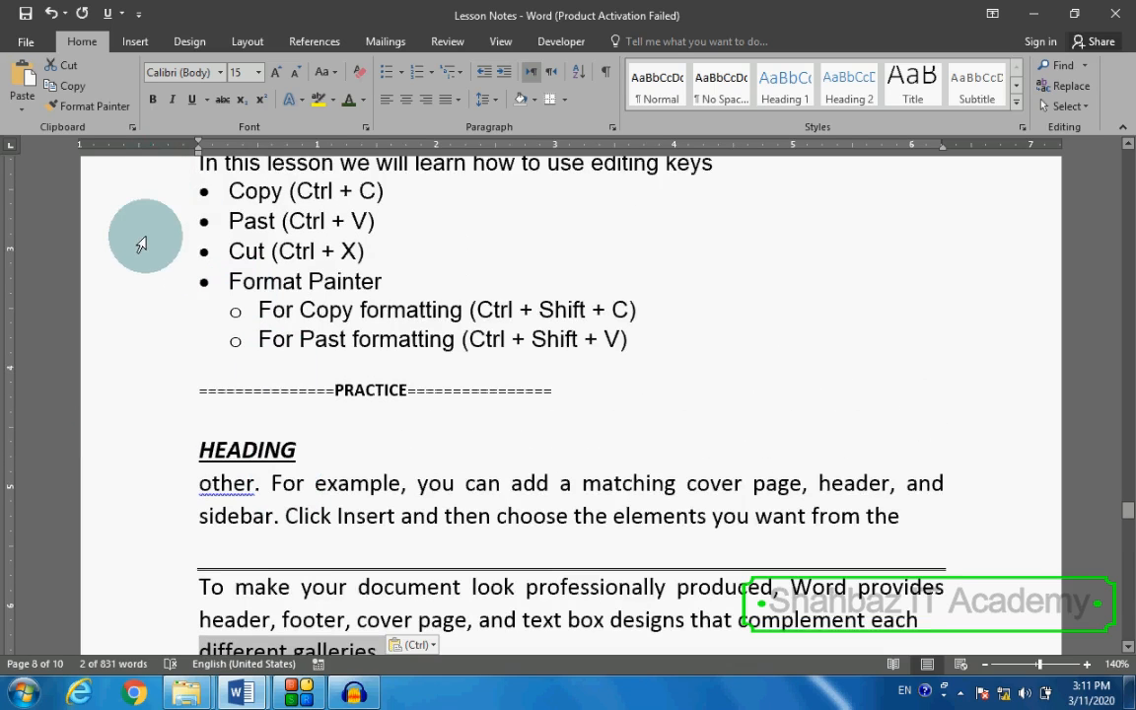
click(143, 252)
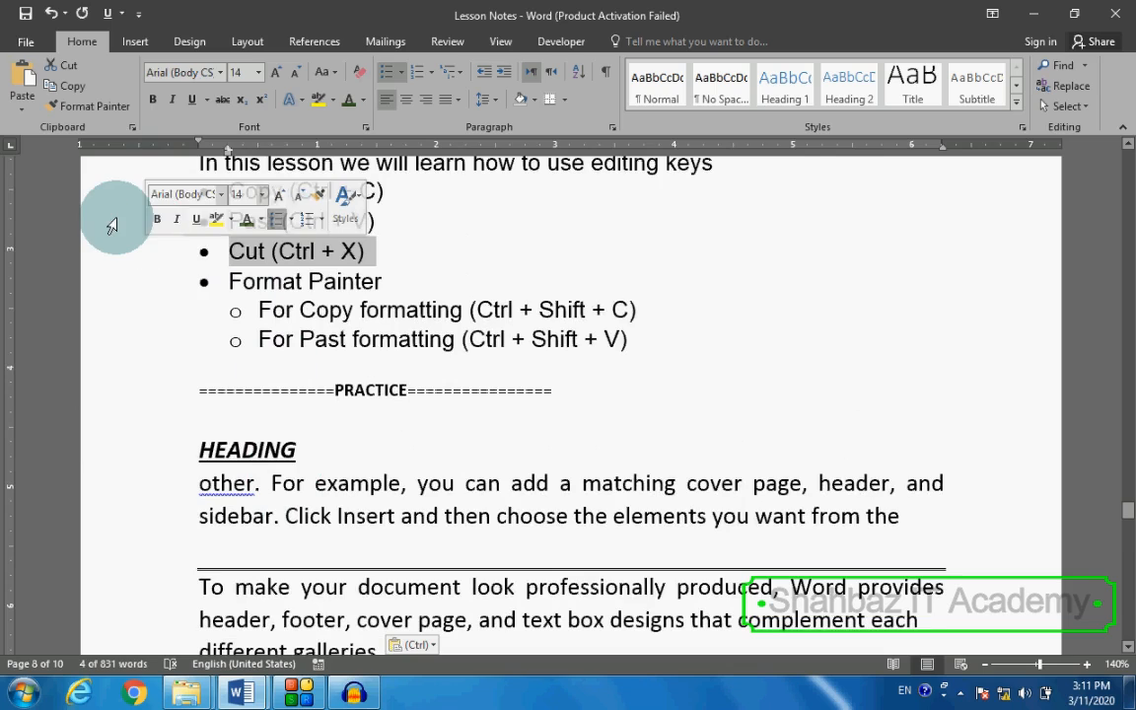
click(114, 222)
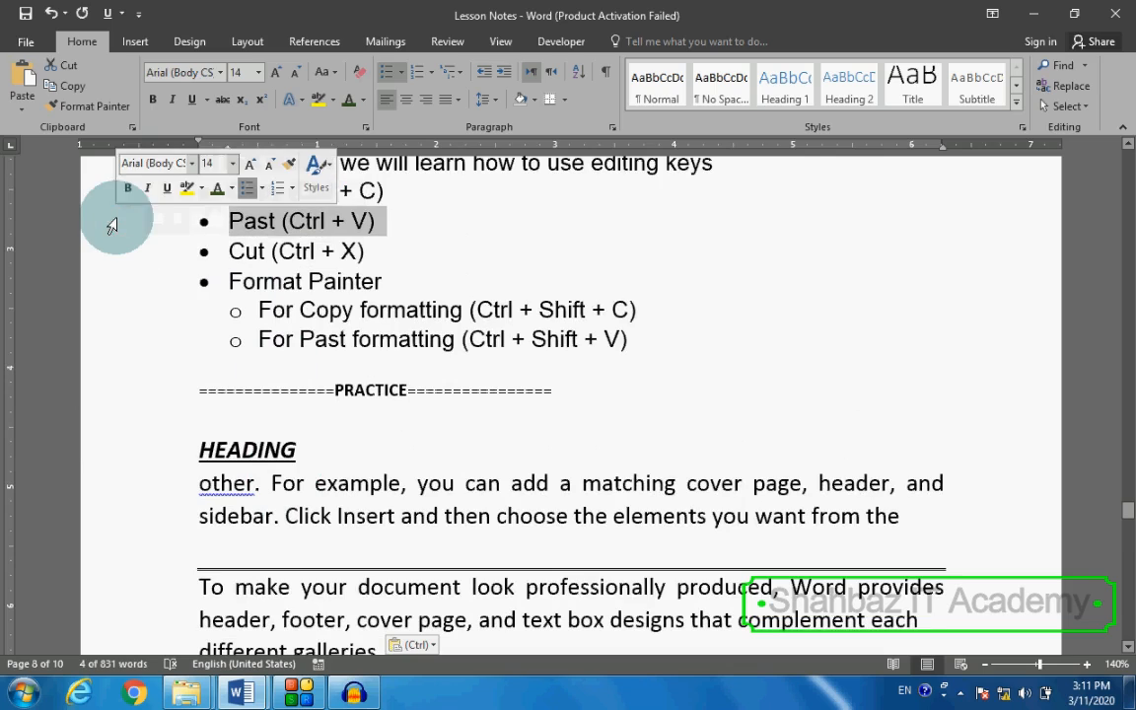
click(261, 251)
scroll(285, 369, down, 1)
scroll(285, 370, down, 3)
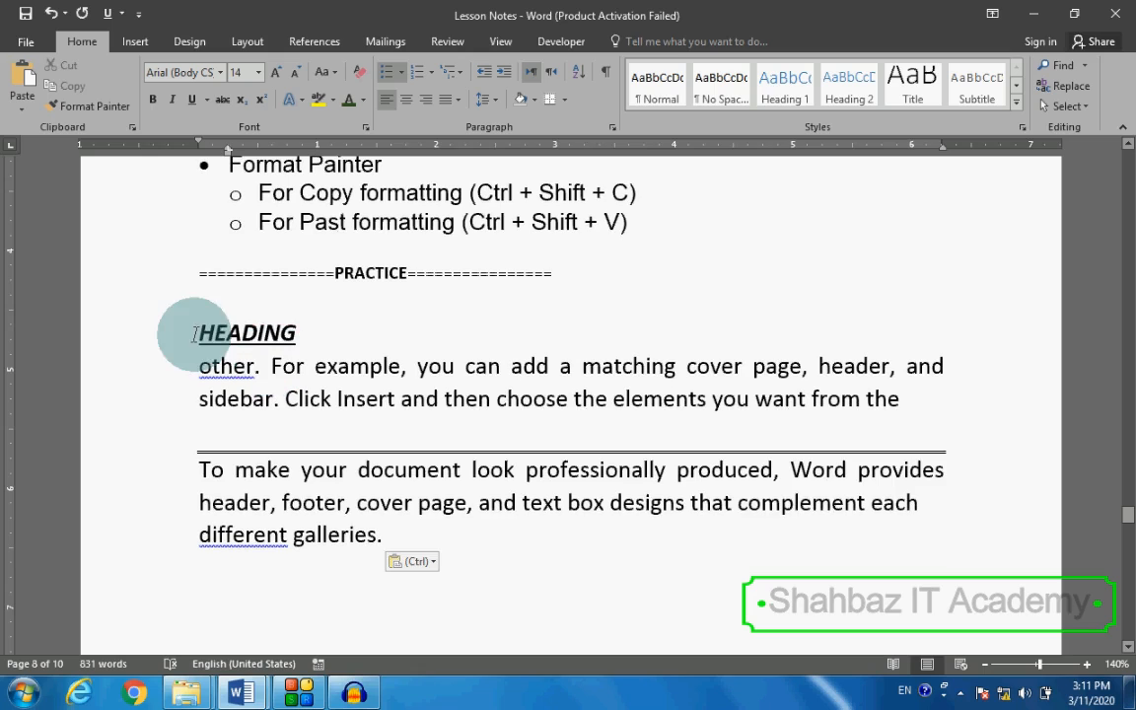
Cut the title "HEADING" from above the paragraph and paste it under the line "different galleries." below the double line
click(139, 335)
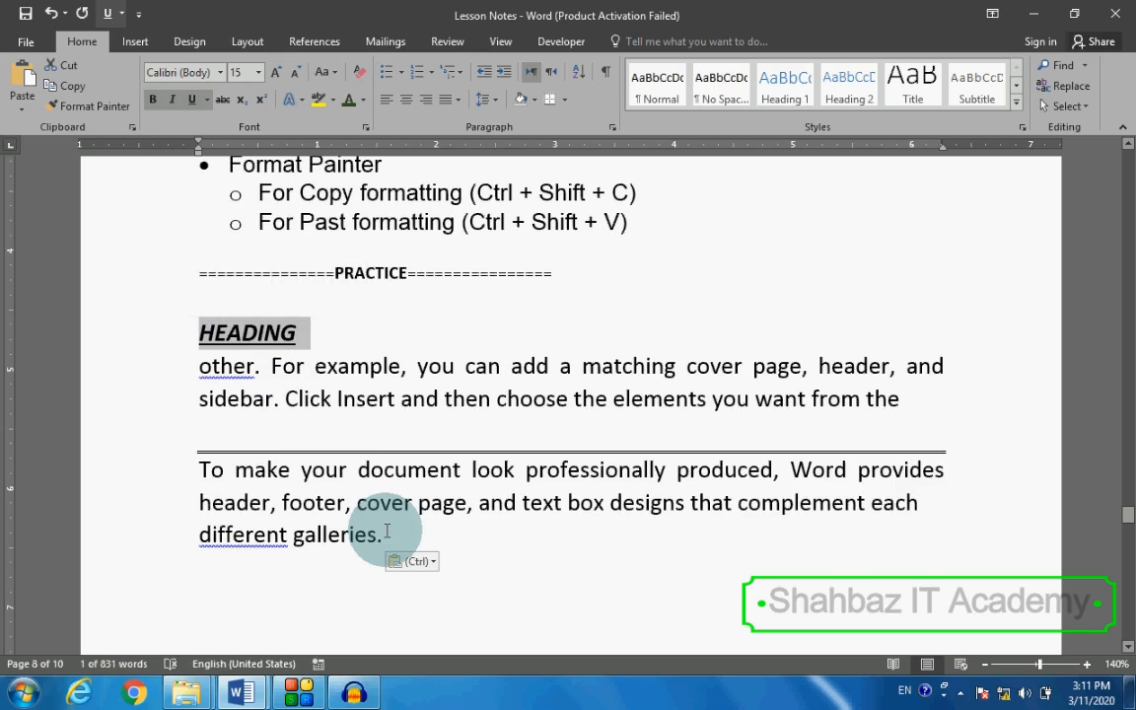
key(Delete)
click(414, 552)
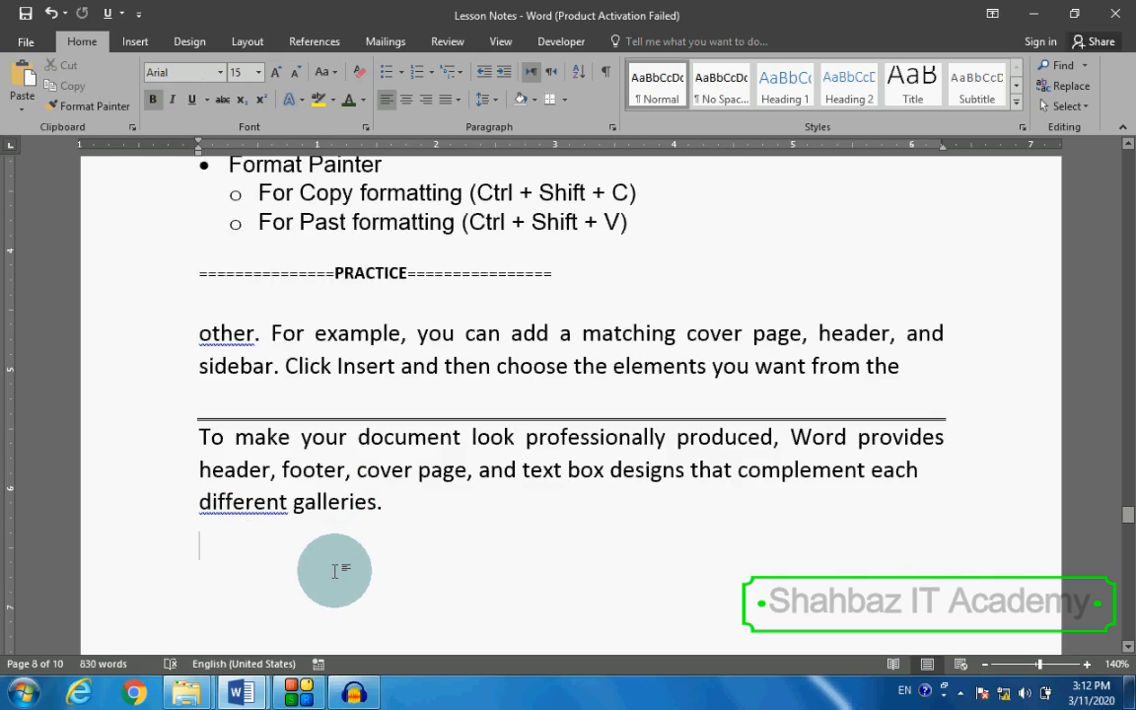
key(ctrl+v)
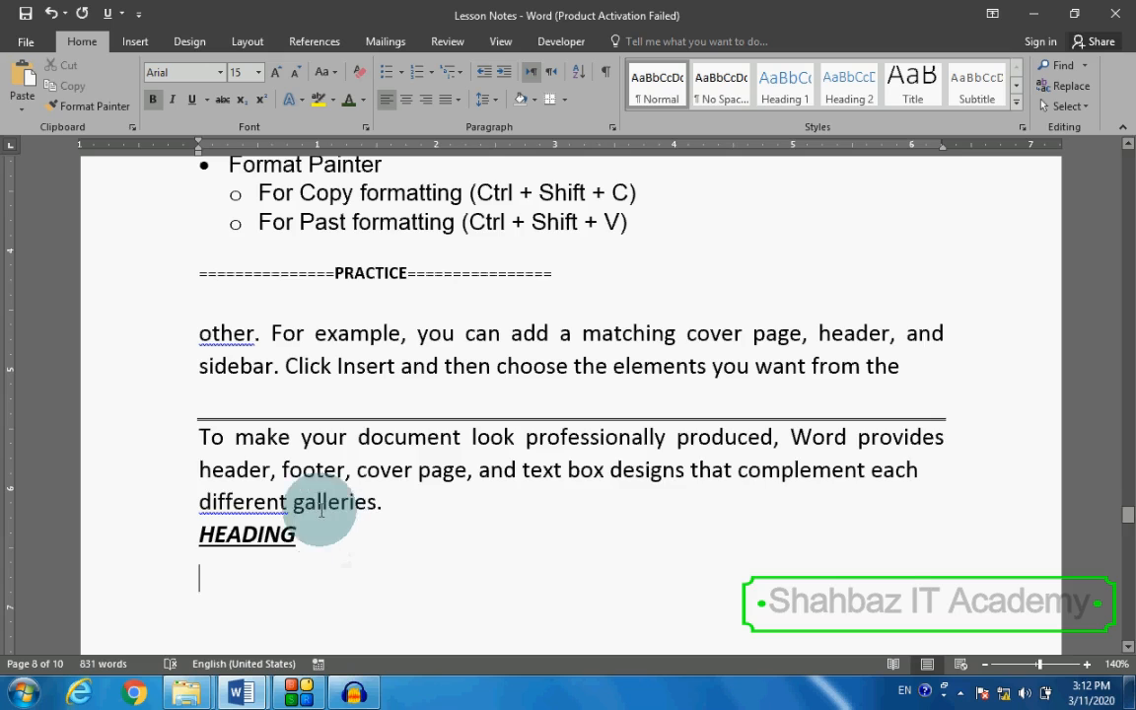
Undo the moves of "HEADING" and "different galleries." and the paste of the paragraph's first two lines
scroll(310, 480, up, 3)
scroll(310, 480, down, 3)
key(ctrl+z)
key(ctrl+z)
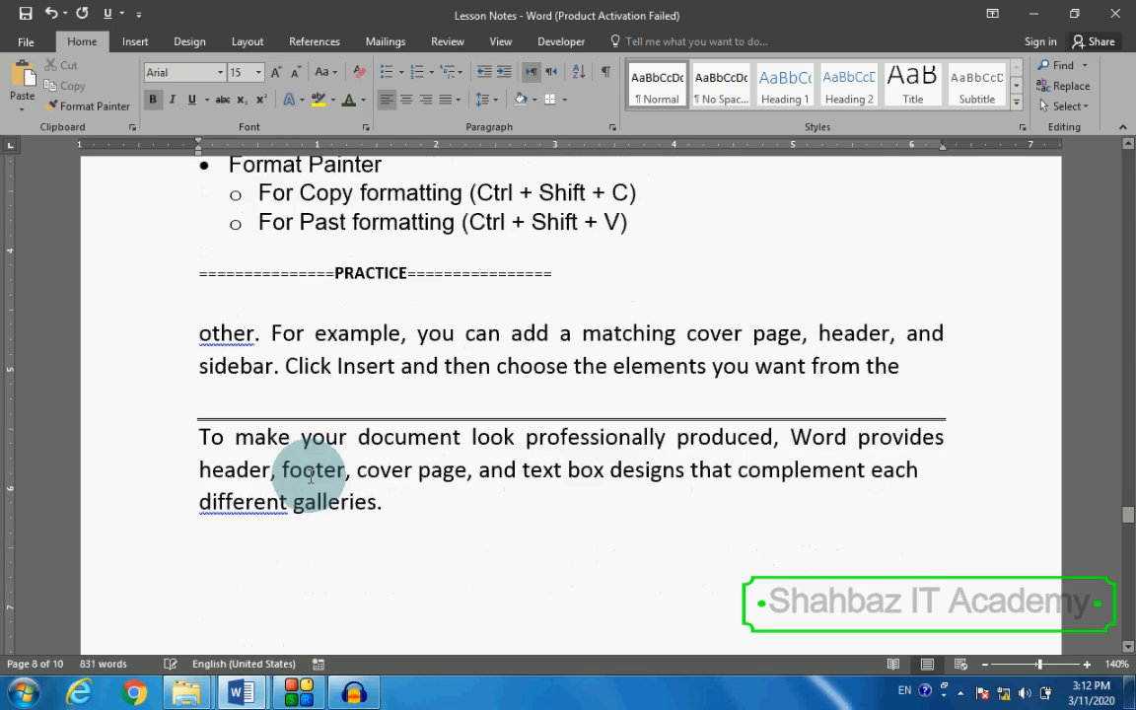
key(ctrl+z)
Review the Format Painter entries, and examine the formatting of the circular's SUMMER VACATION and SECONDARY SECTION headings and its unformatted copy
scroll(253, 435, up, 3)
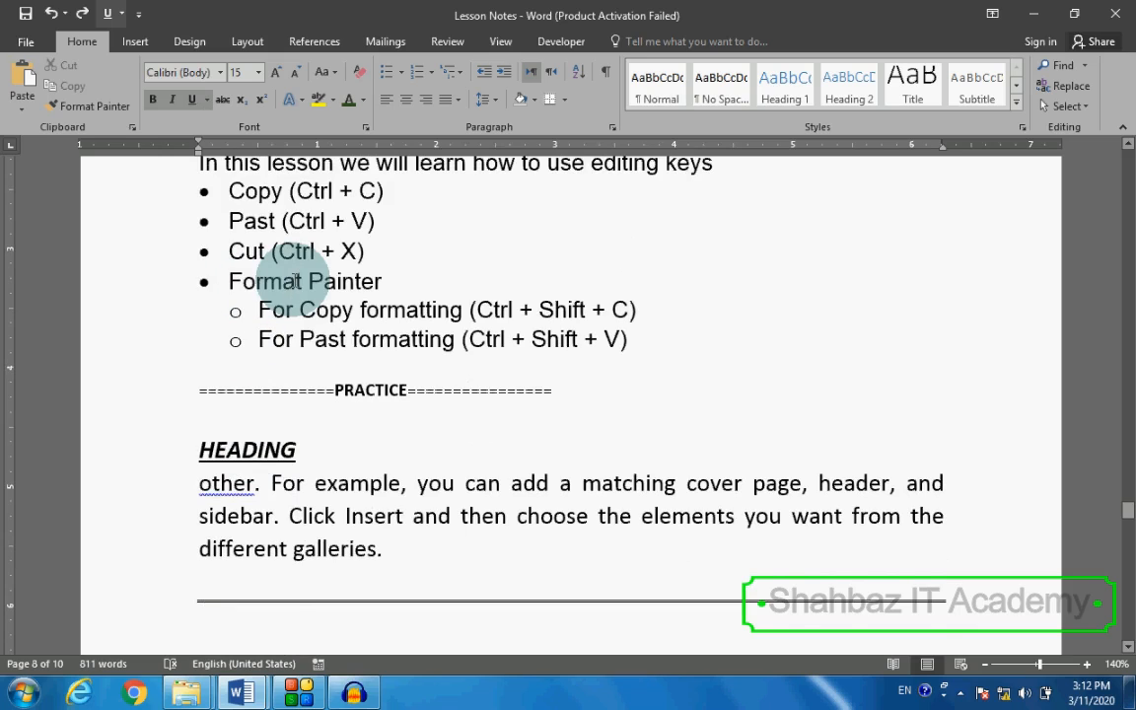
scroll(296, 283, up, 2)
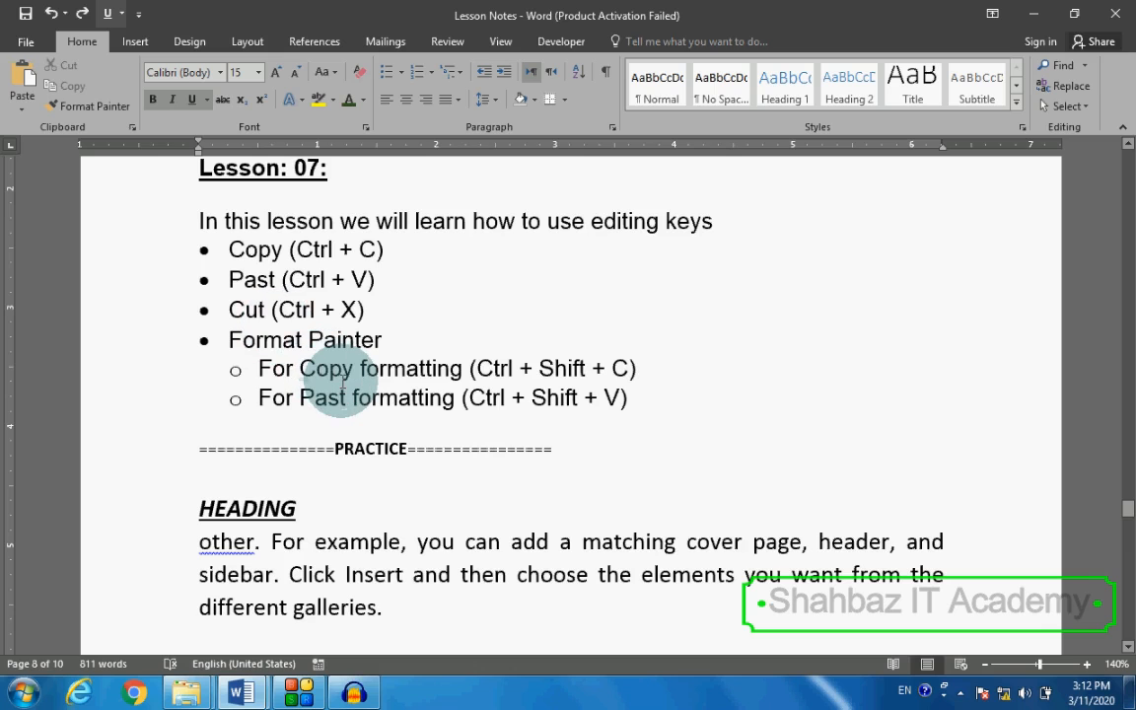
scroll(343, 385, down, 15)
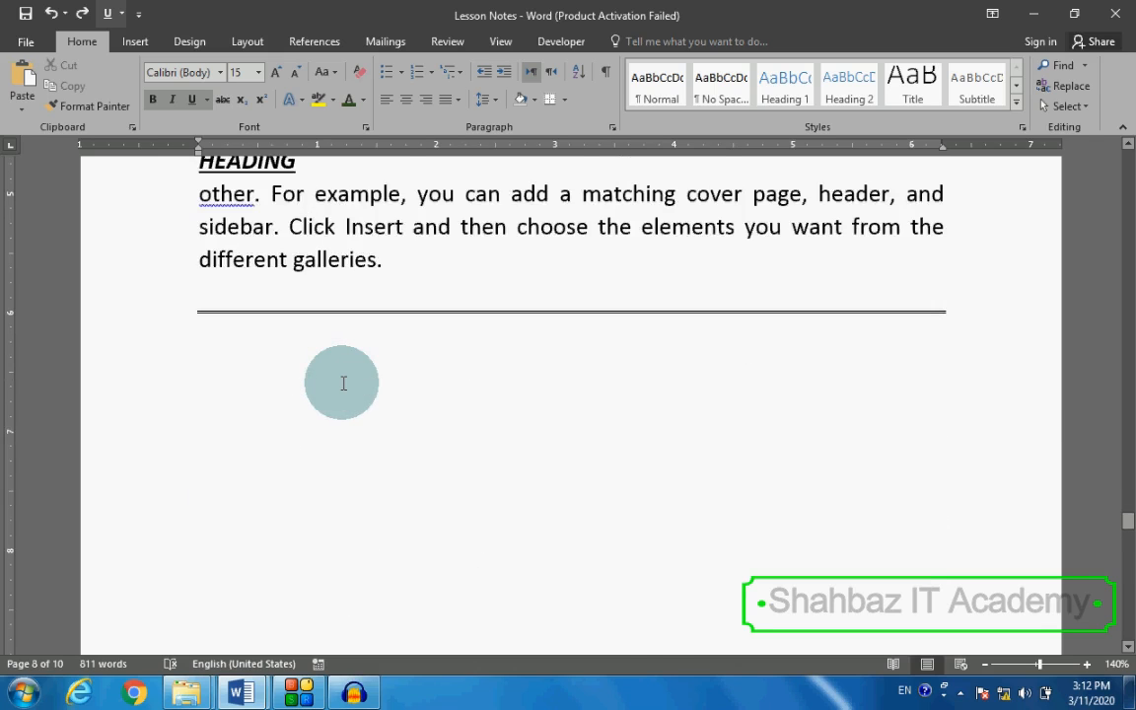
scroll(343, 385, down, 6)
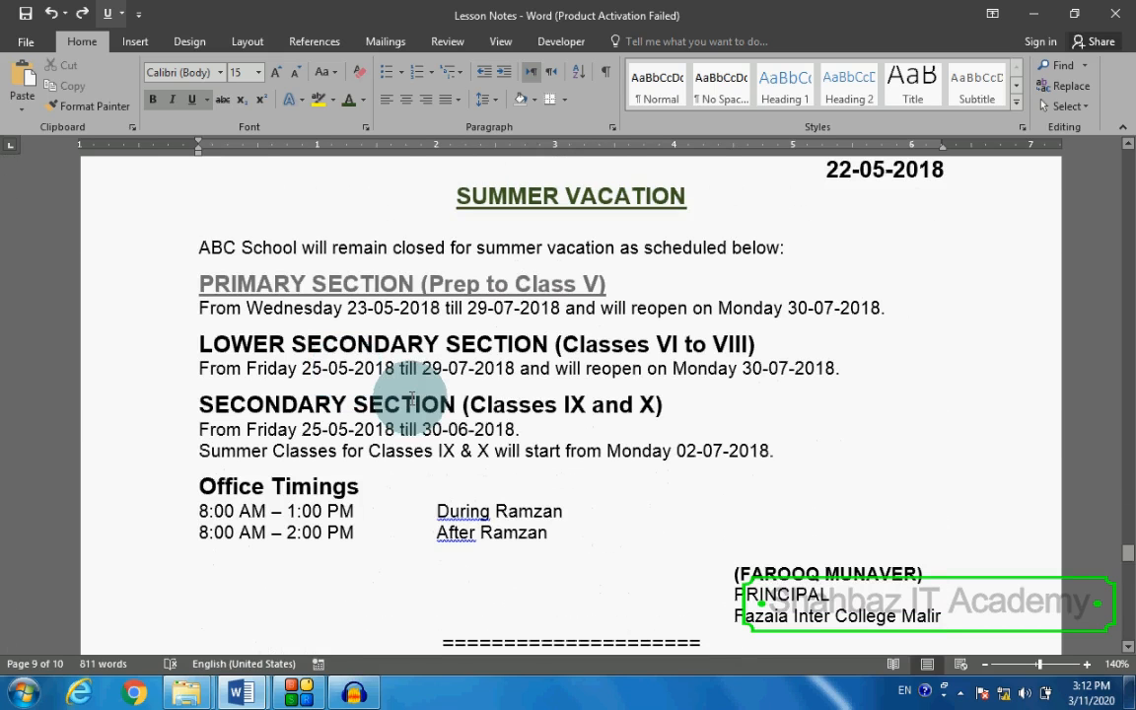
click(131, 212)
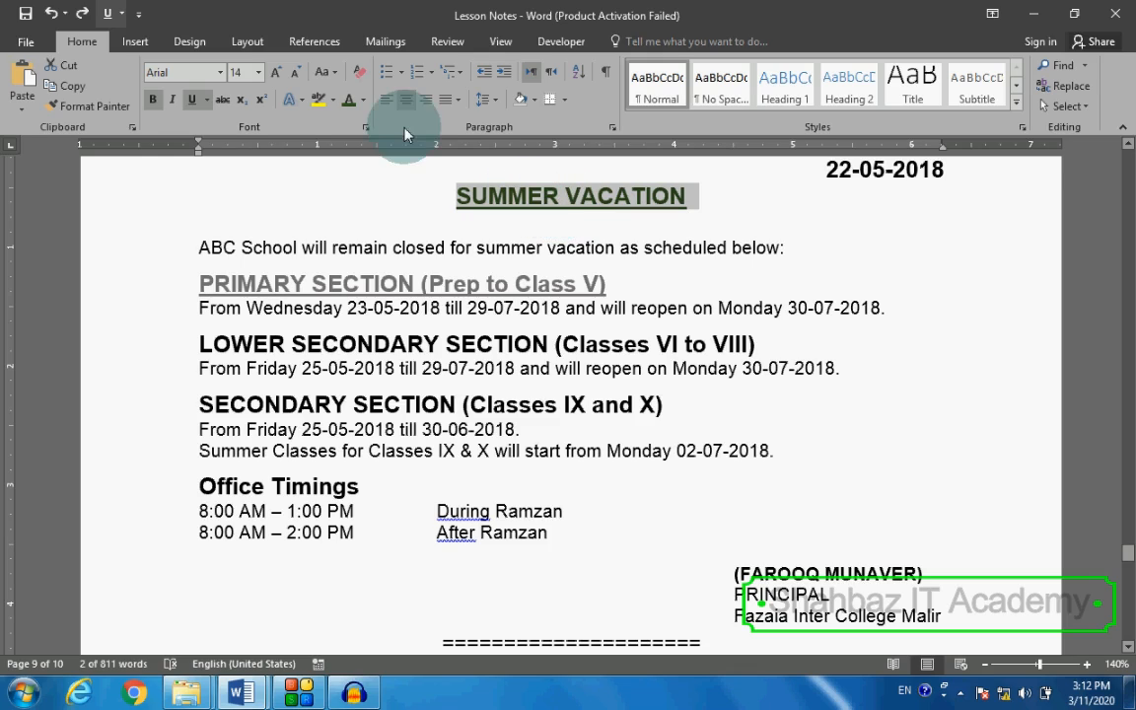
click(598, 245)
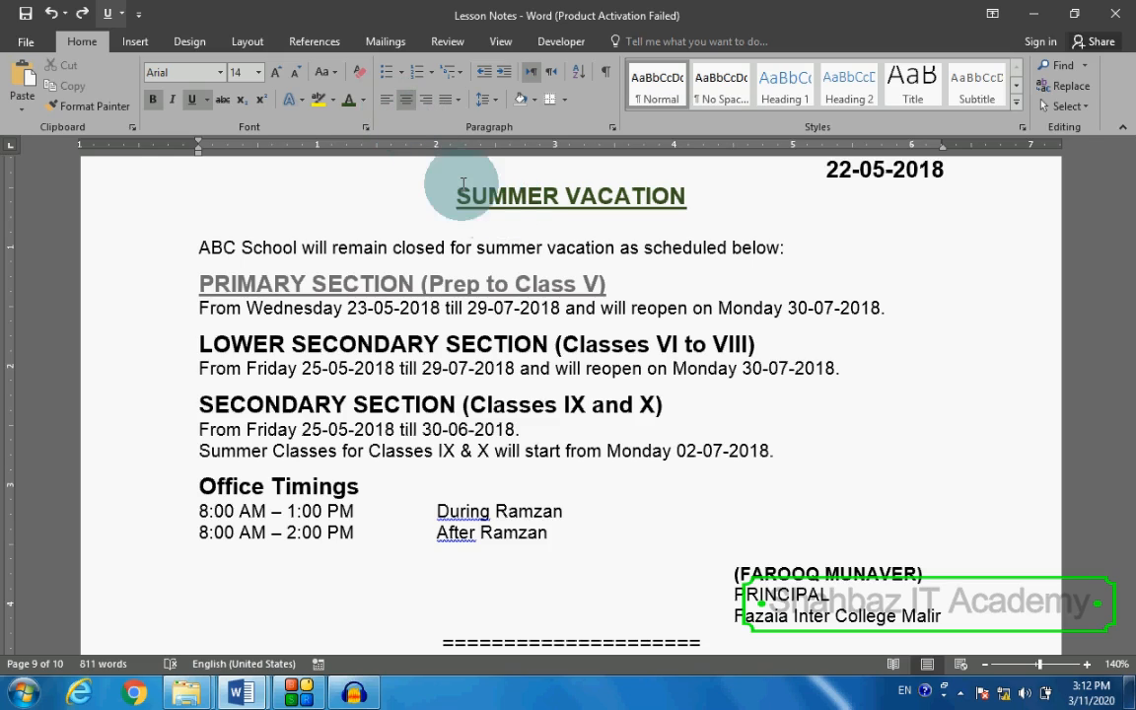
drag(456, 203, 687, 197)
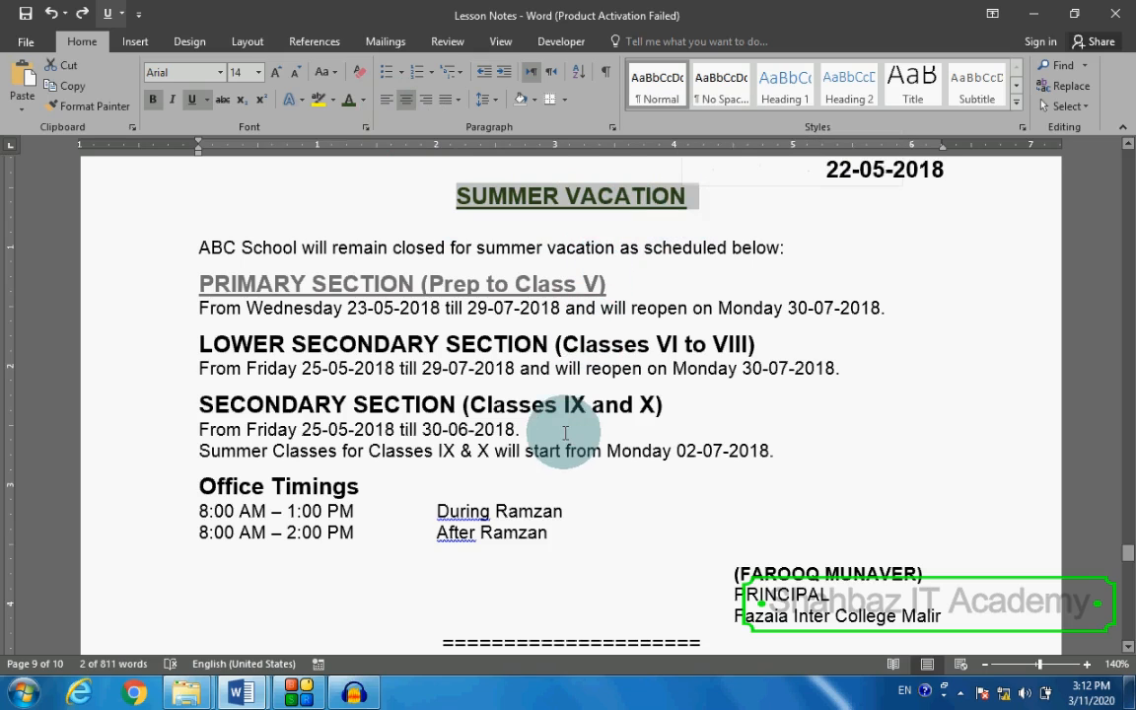
triple_click(538, 404)
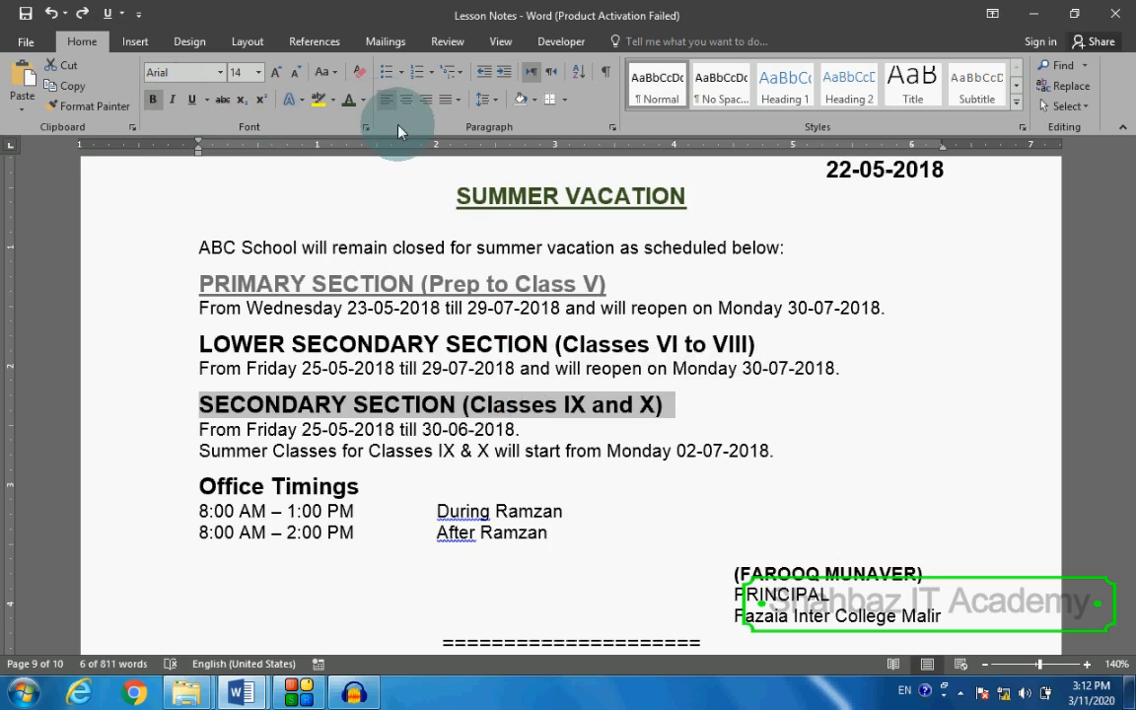
click(513, 197)
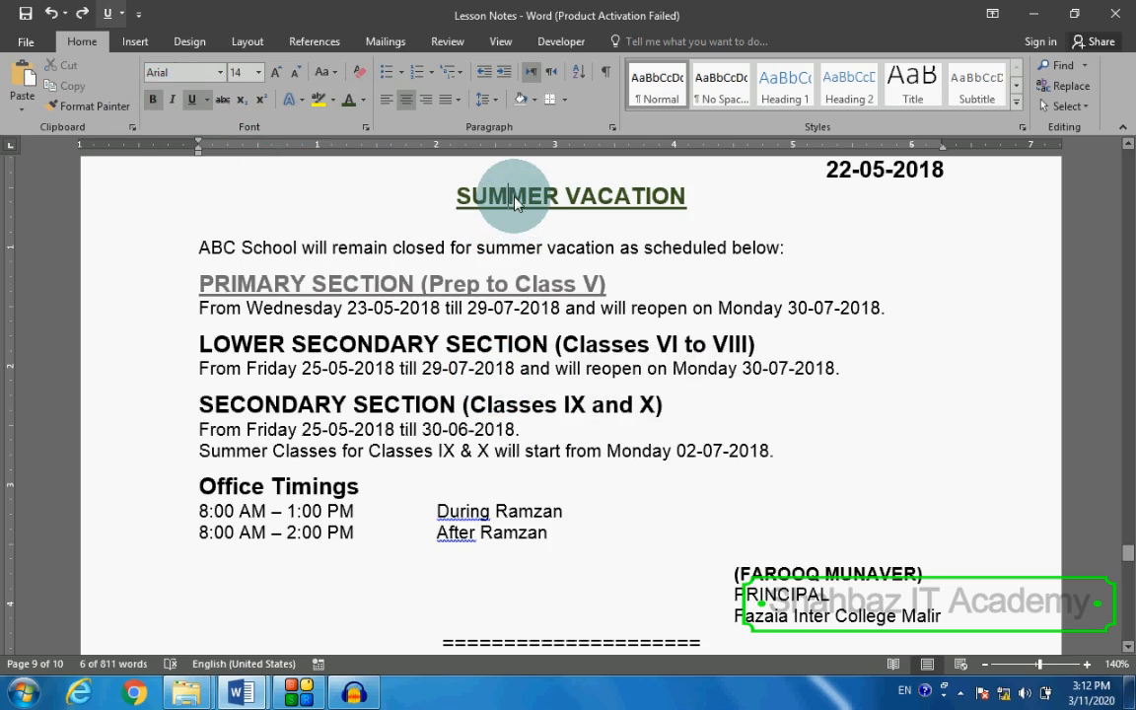
triple_click(512, 197)
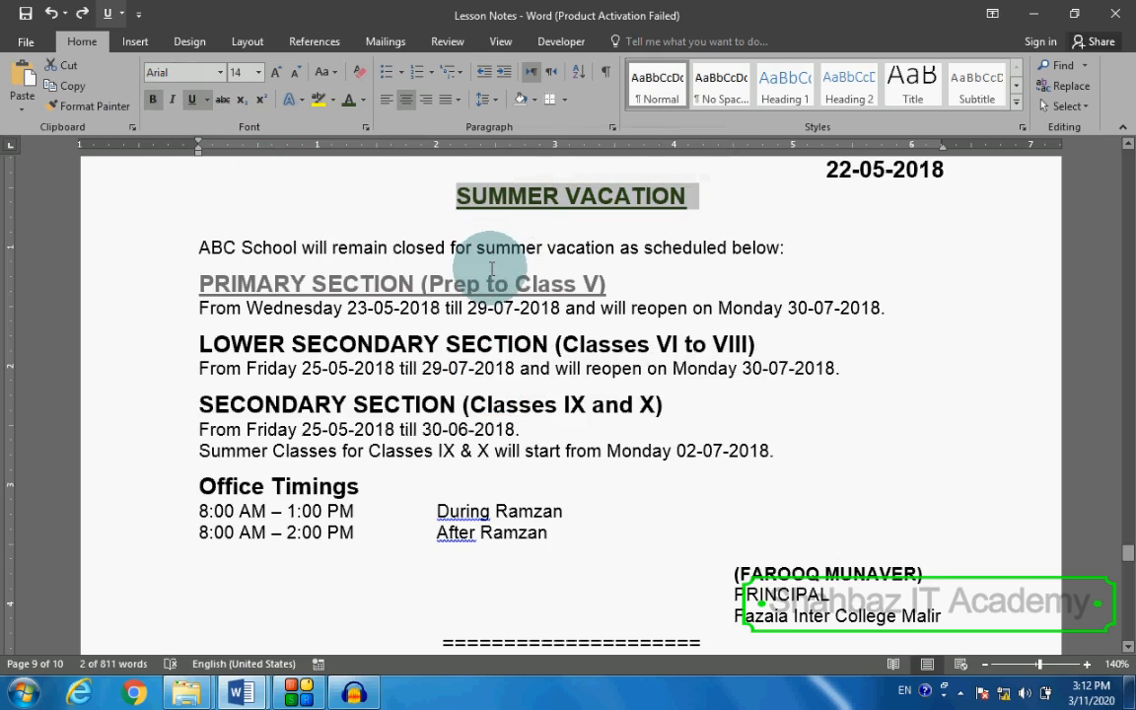
scroll(489, 278, down, 4)
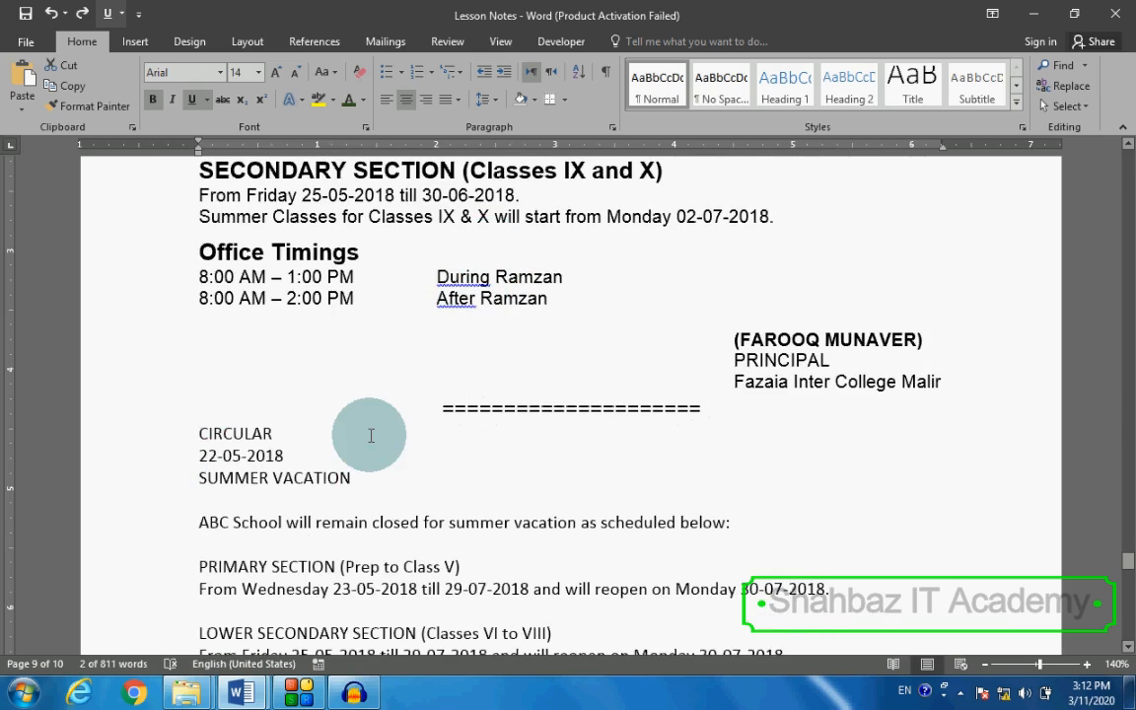
scroll(437, 322, up, 4)
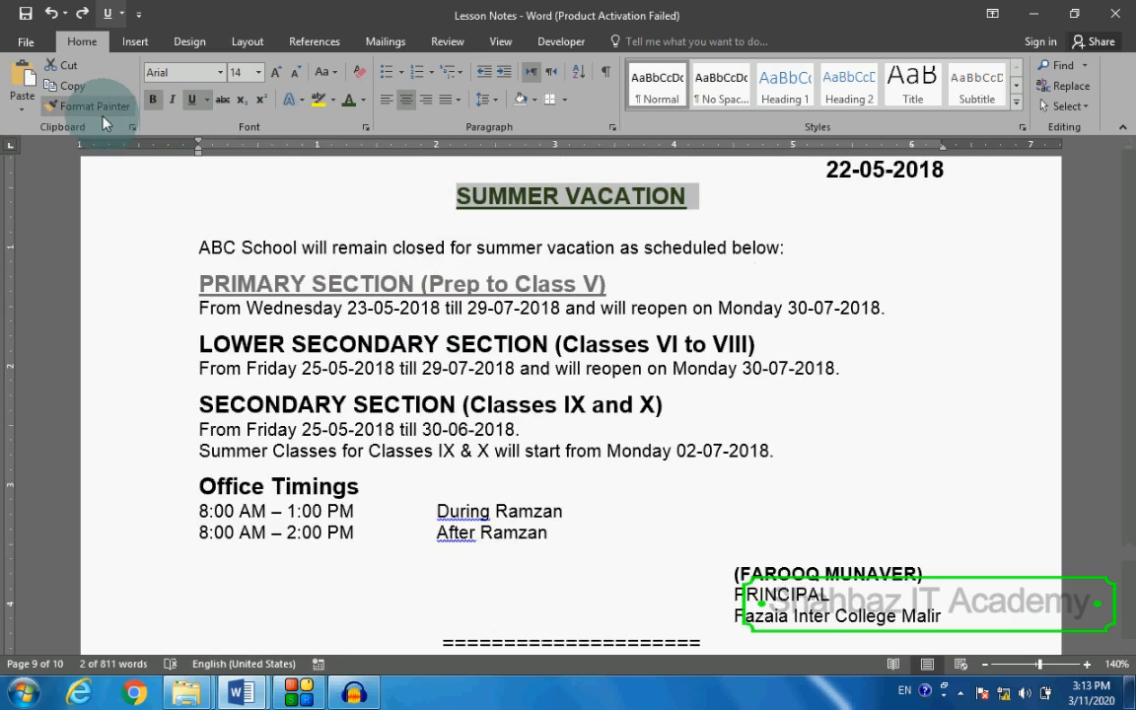
Copy the formatting of the circular's SUMMER VACATION heading onto the plain SUMMER VACATION line in the unformatted copy with Format Painter
click(473, 247)
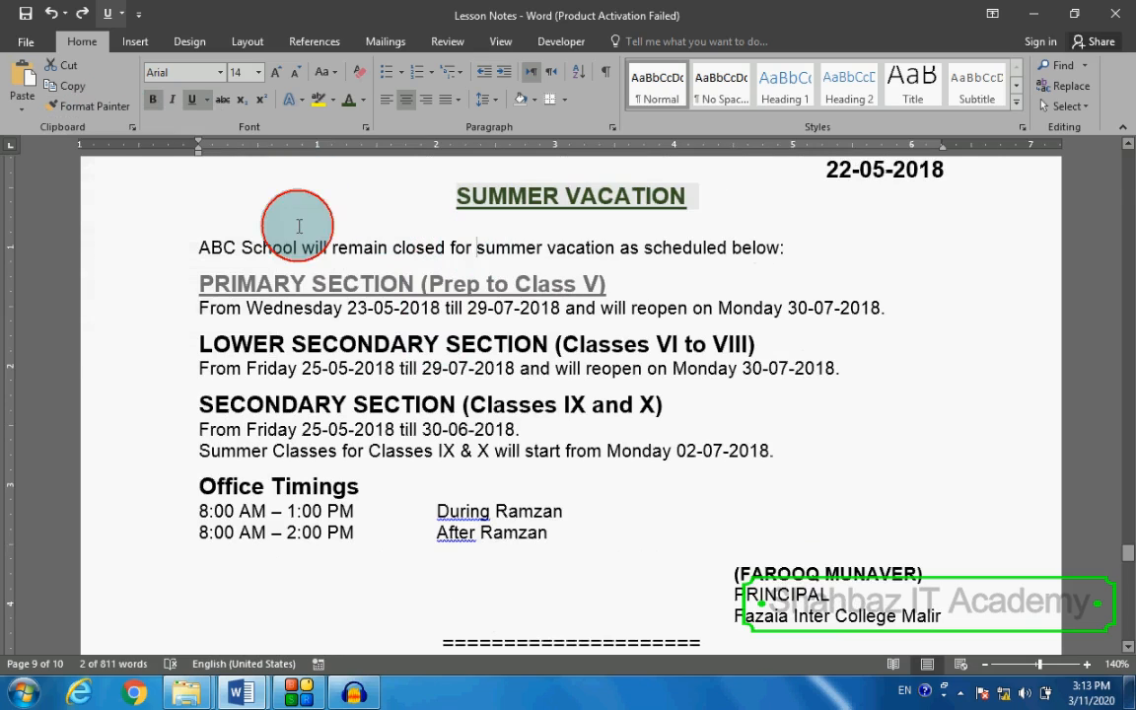
click(148, 204)
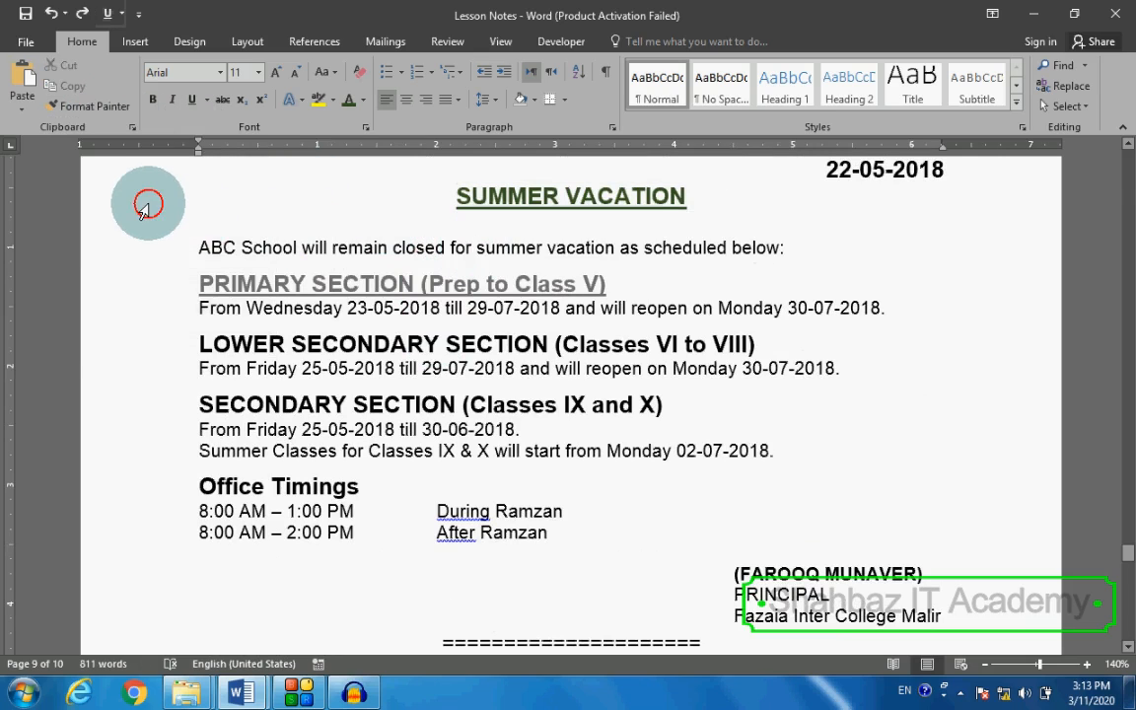
click(99, 105)
click(100, 108)
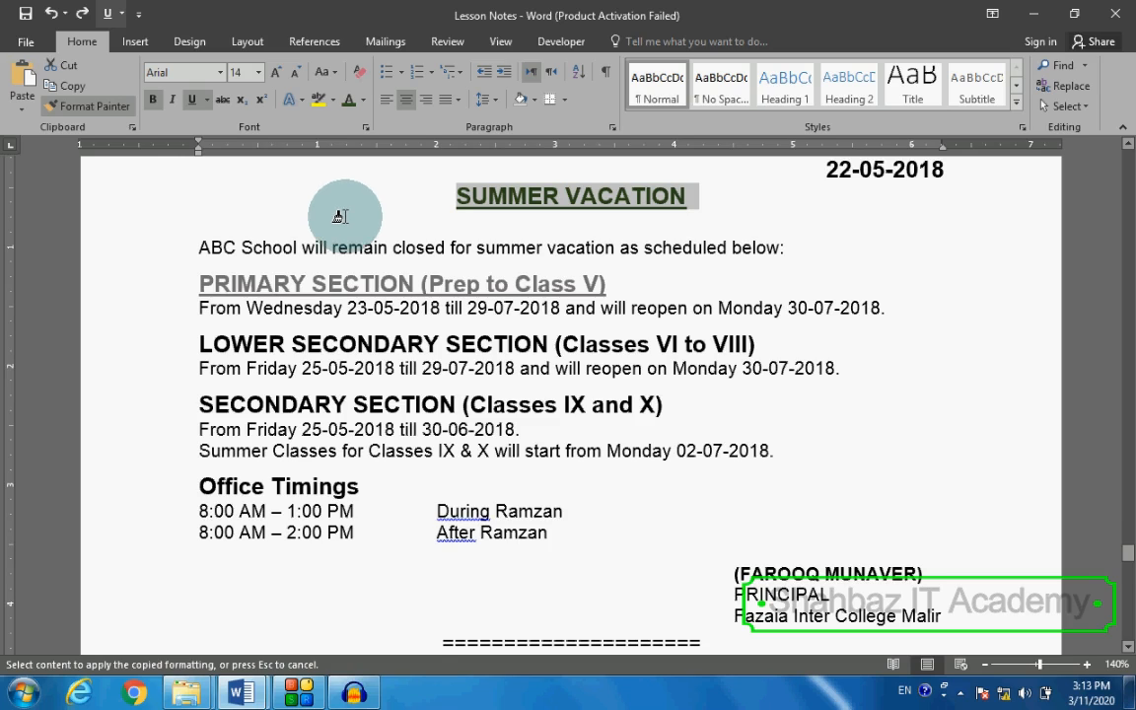
scroll(345, 216, down, 3)
scroll(357, 219, up, 3)
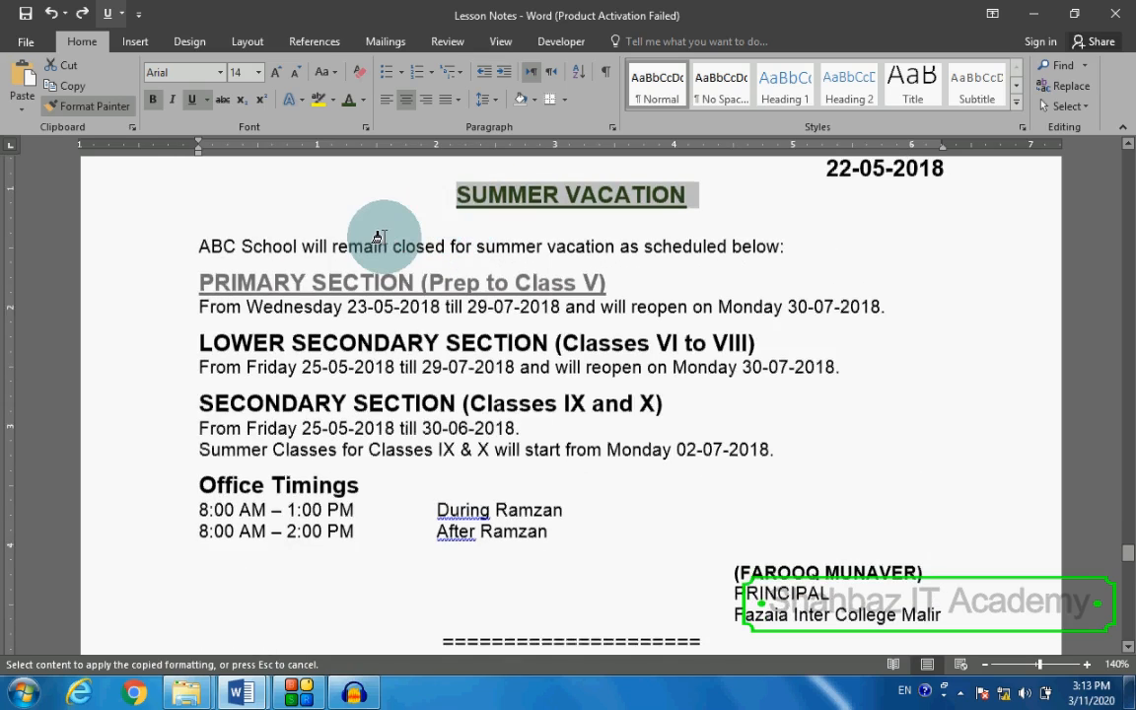
scroll(296, 258, down, 9)
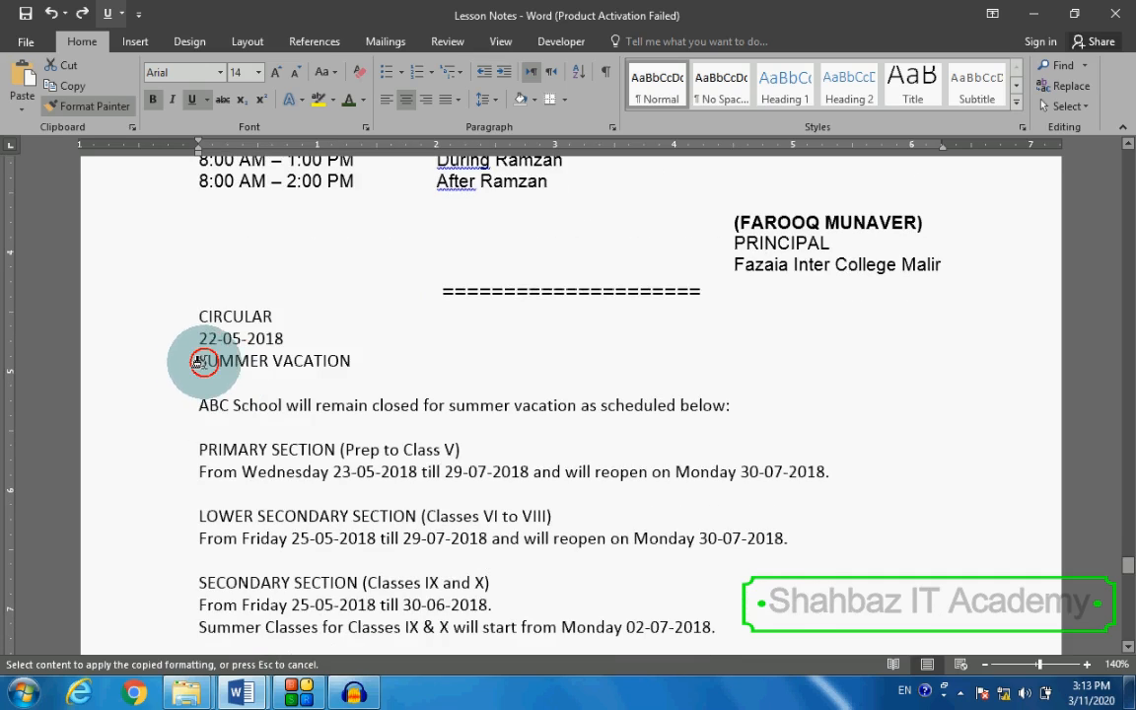
drag(200, 361, 349, 363)
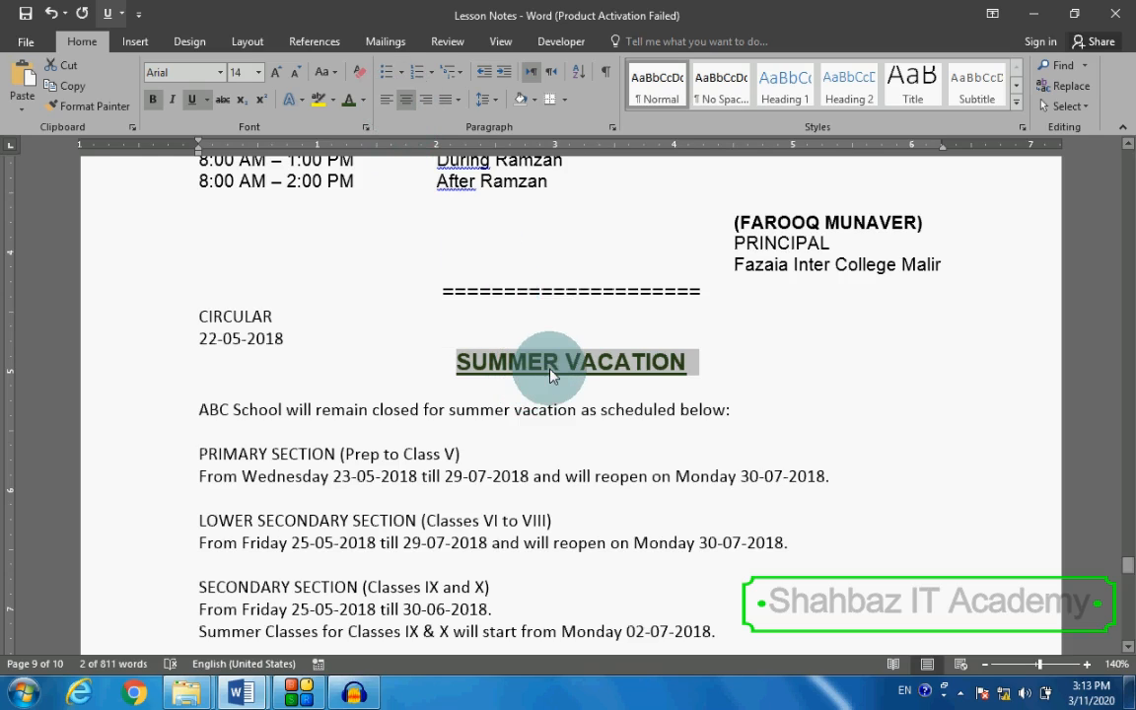
click(550, 368)
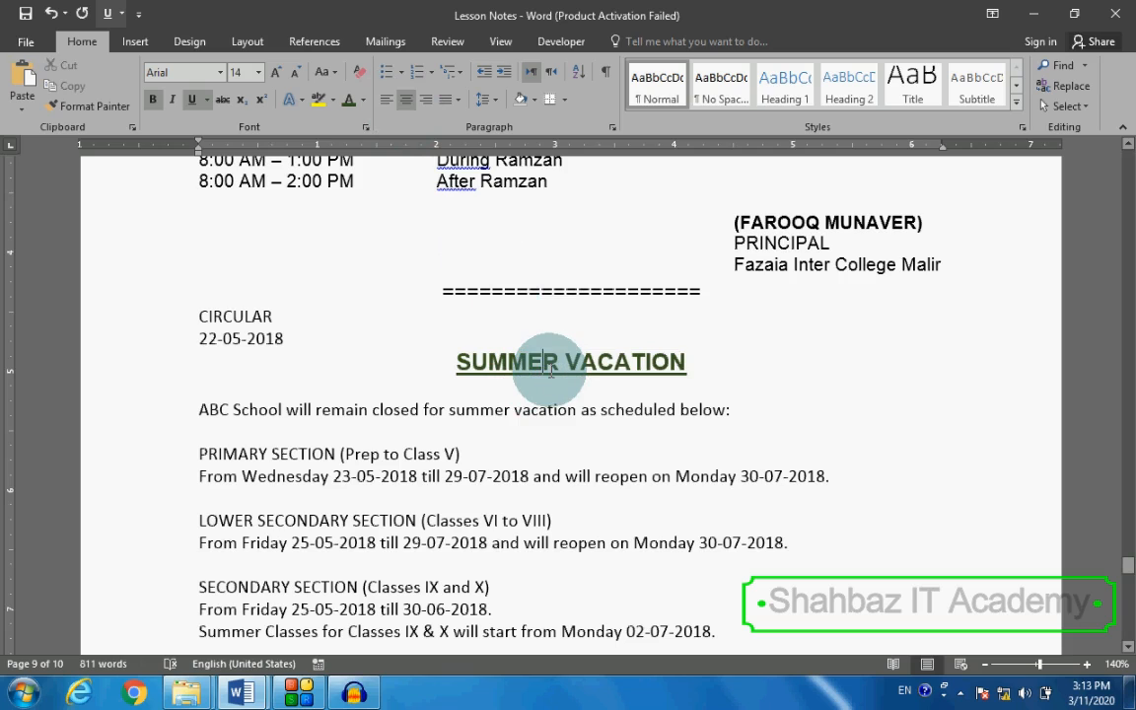
Compare the painted SUMMER VACATION heading in the copy with the original heading in the formatted circular
scroll(521, 366, up, 2)
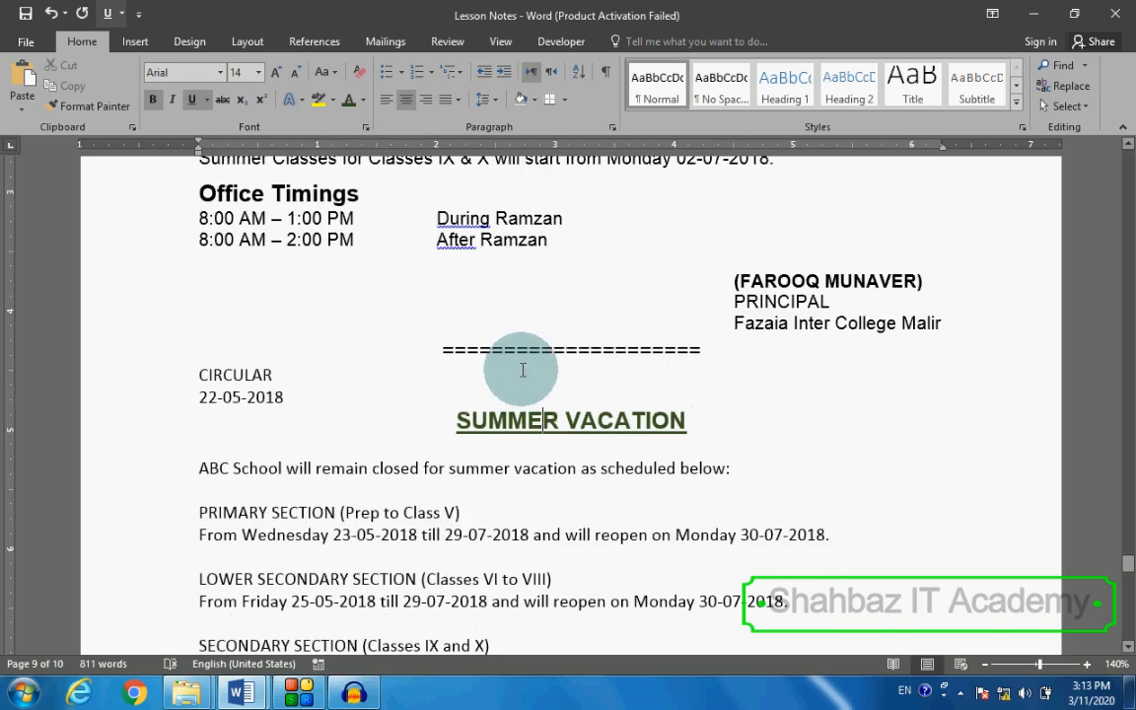
scroll(505, 367, up, 1)
scroll(504, 373, up, 1)
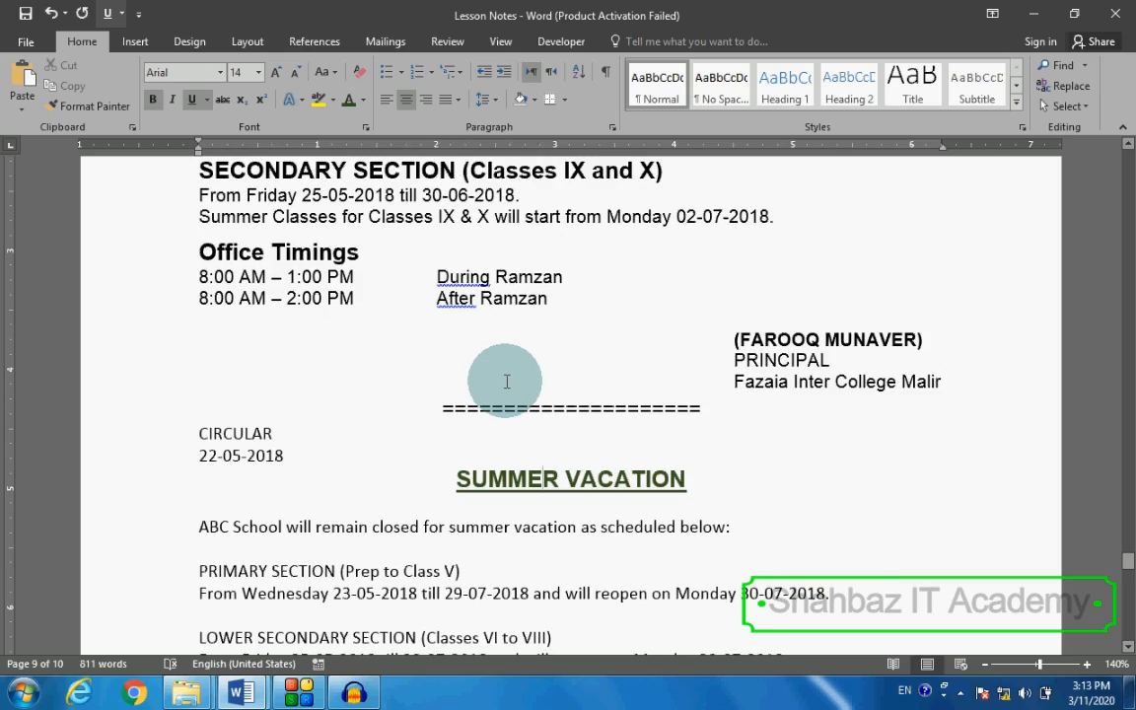
scroll(505, 383, up, 3)
scroll(505, 372, down, 7)
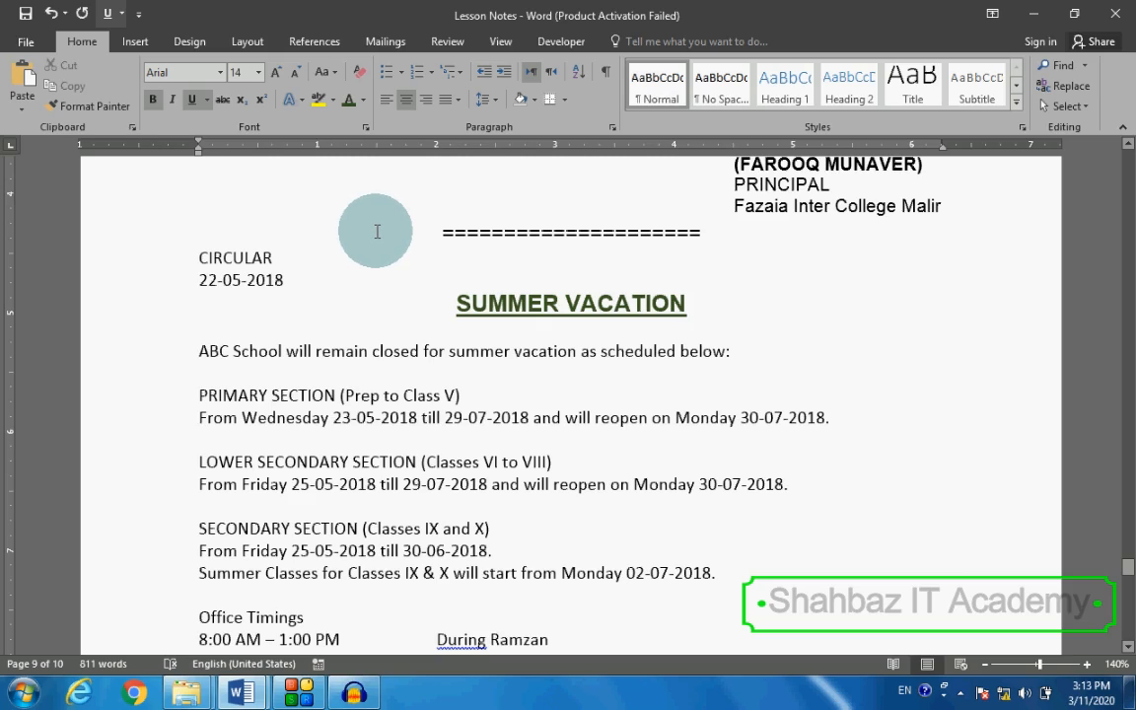
scroll(381, 291, up, 12)
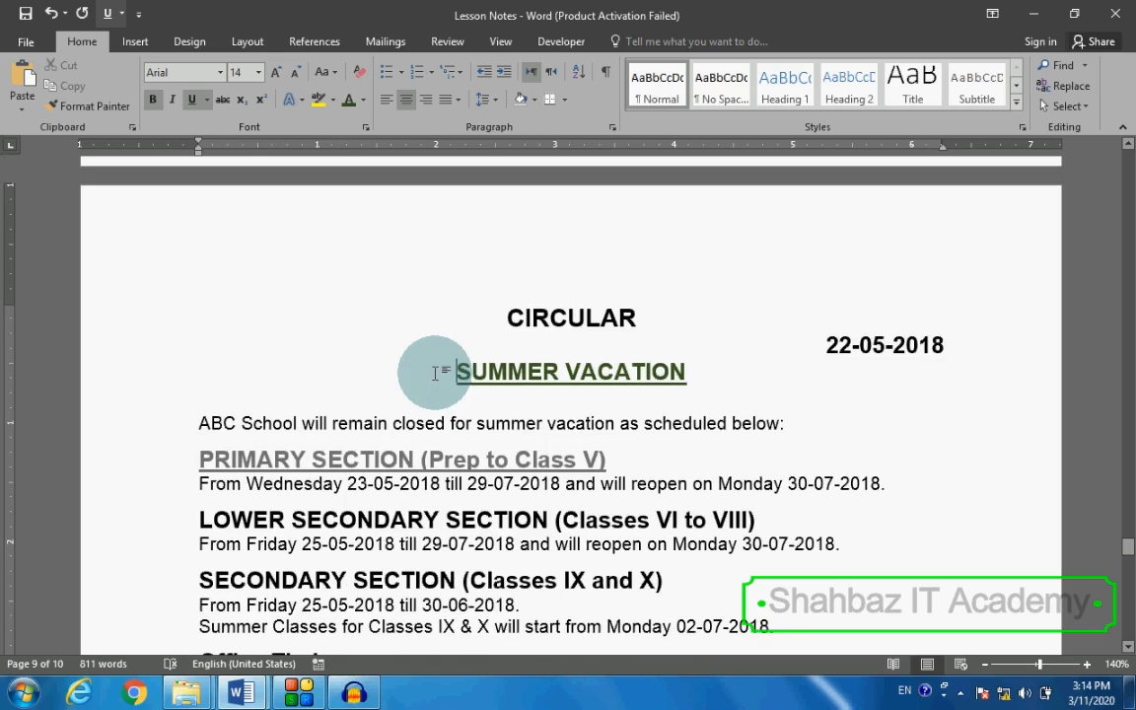
scroll(435, 372, down, 12)
scroll(444, 360, down, 1)
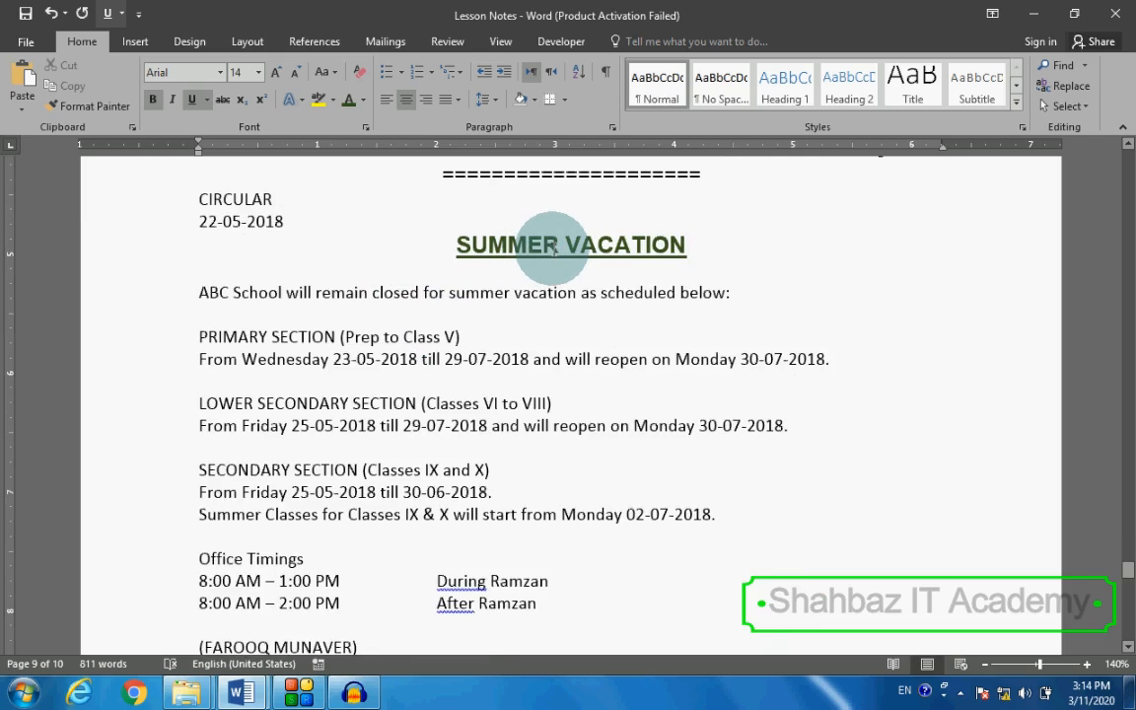
Paint the original SUMMER VACATION heading's formatting onto the copy's PRIMARY, LOWER SECONDARY and SECONDARY SECTION heading lines, keeping Format Painter active
scroll(377, 240, up, 9)
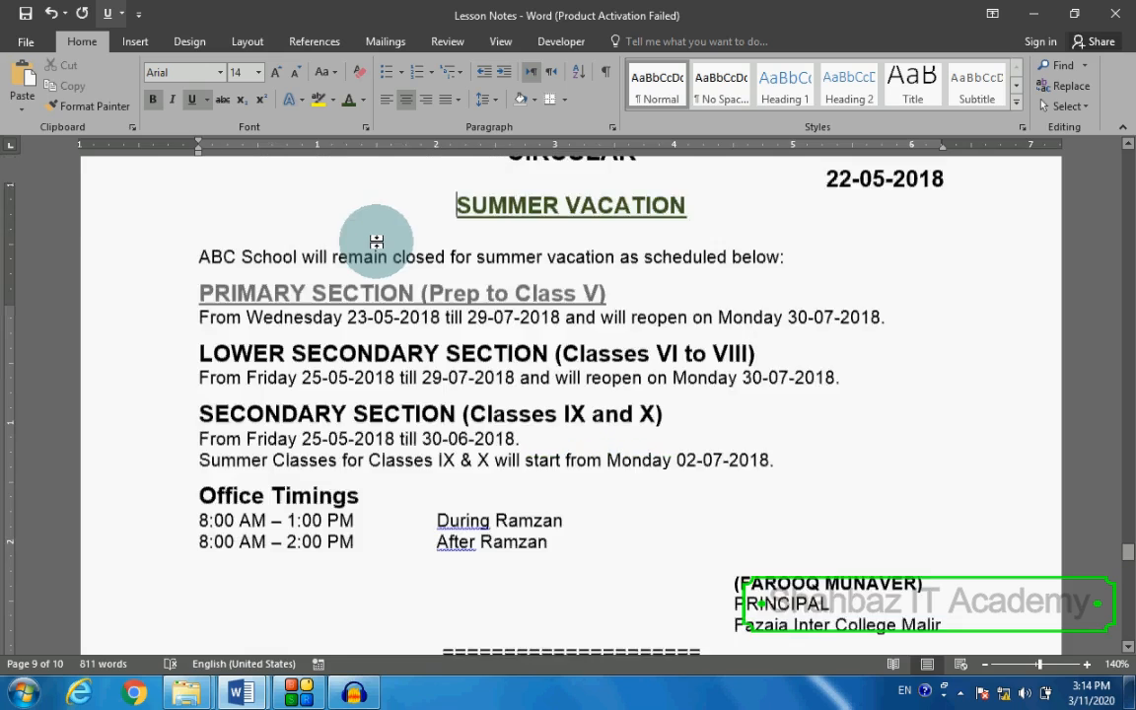
scroll(377, 240, up, 6)
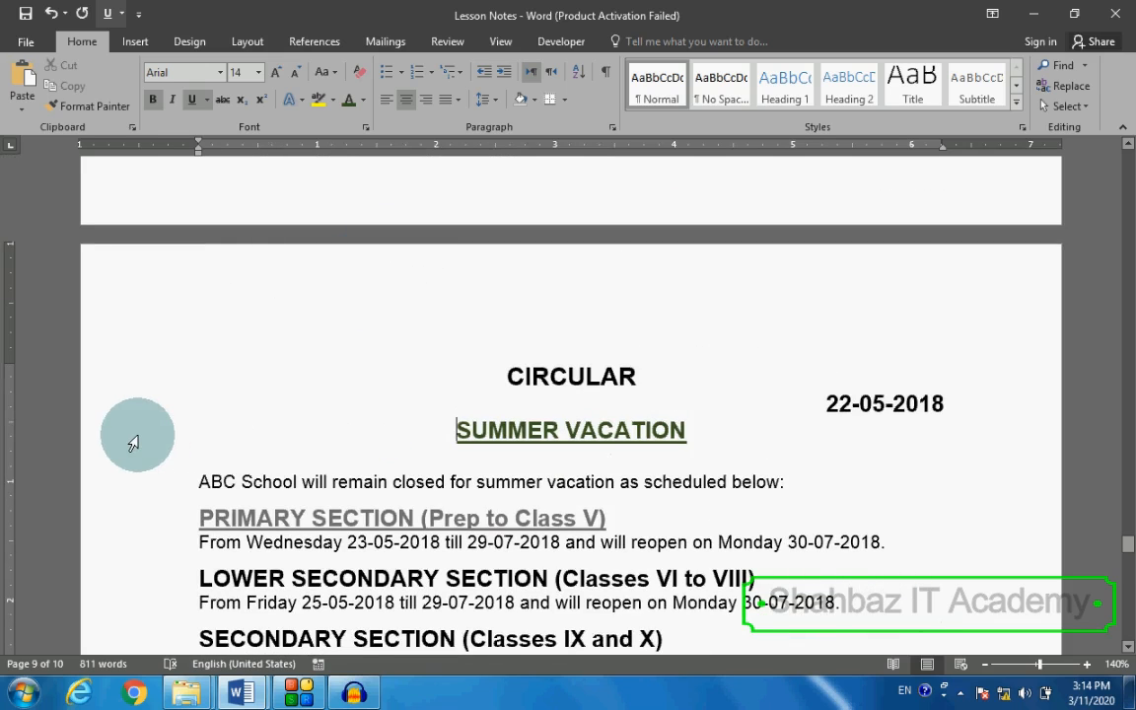
click(136, 437)
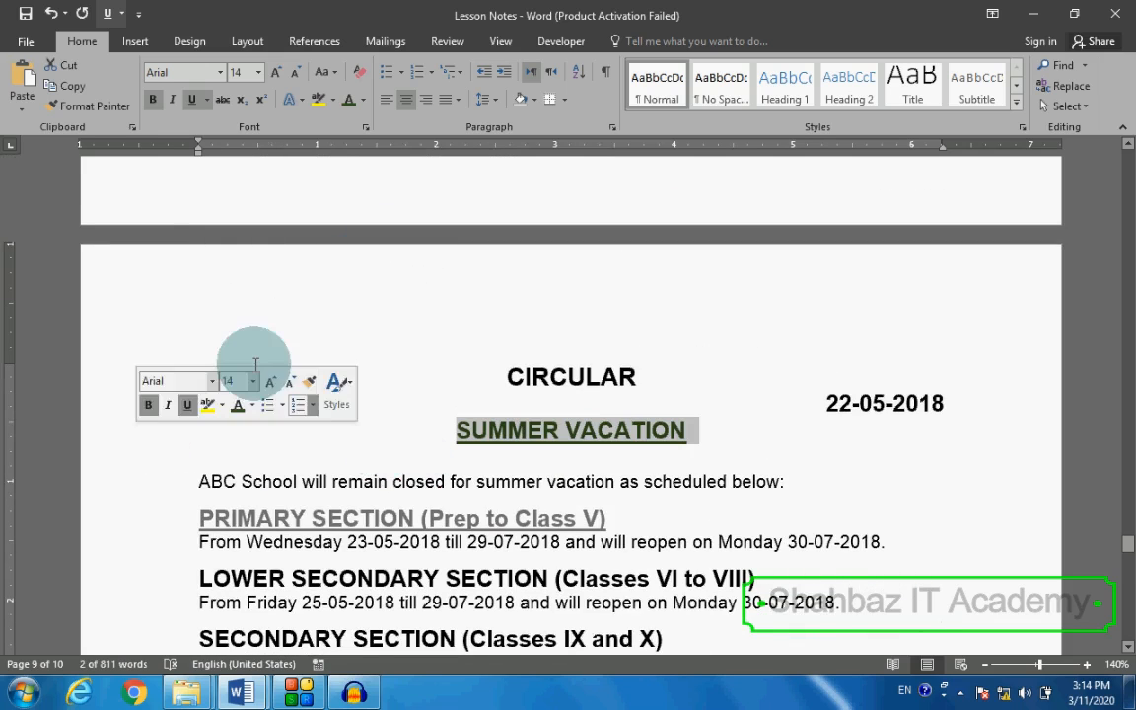
click(101, 106)
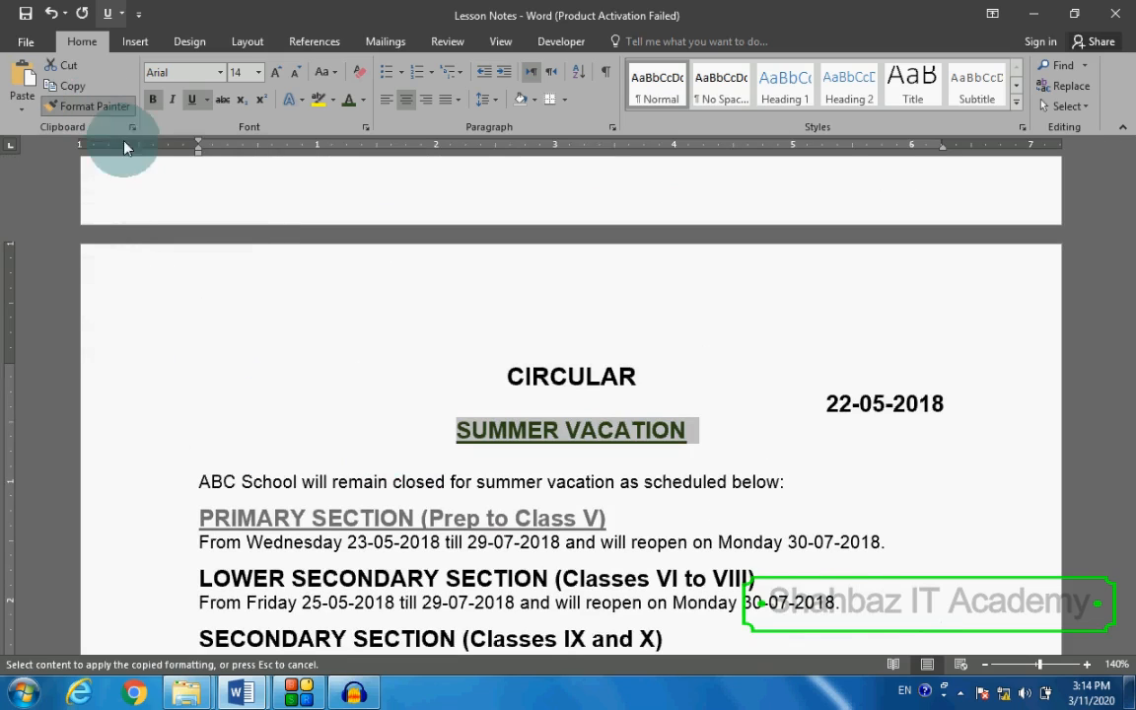
scroll(244, 302, down, 3)
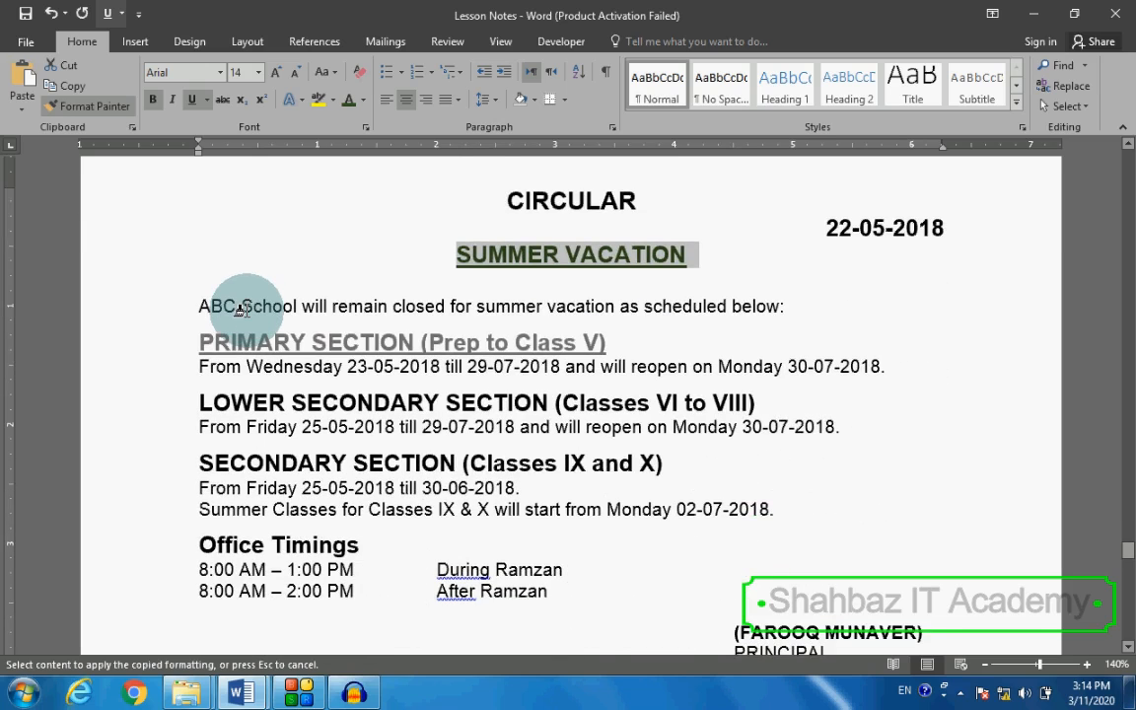
scroll(240, 308, down, 9)
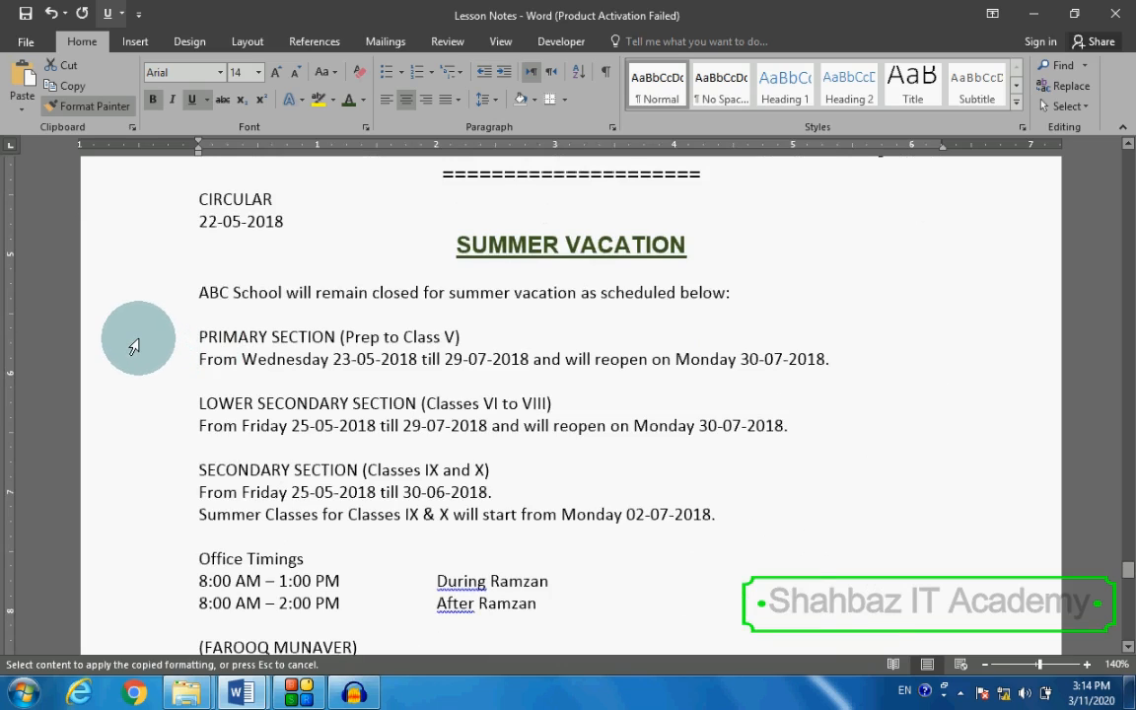
click(134, 346)
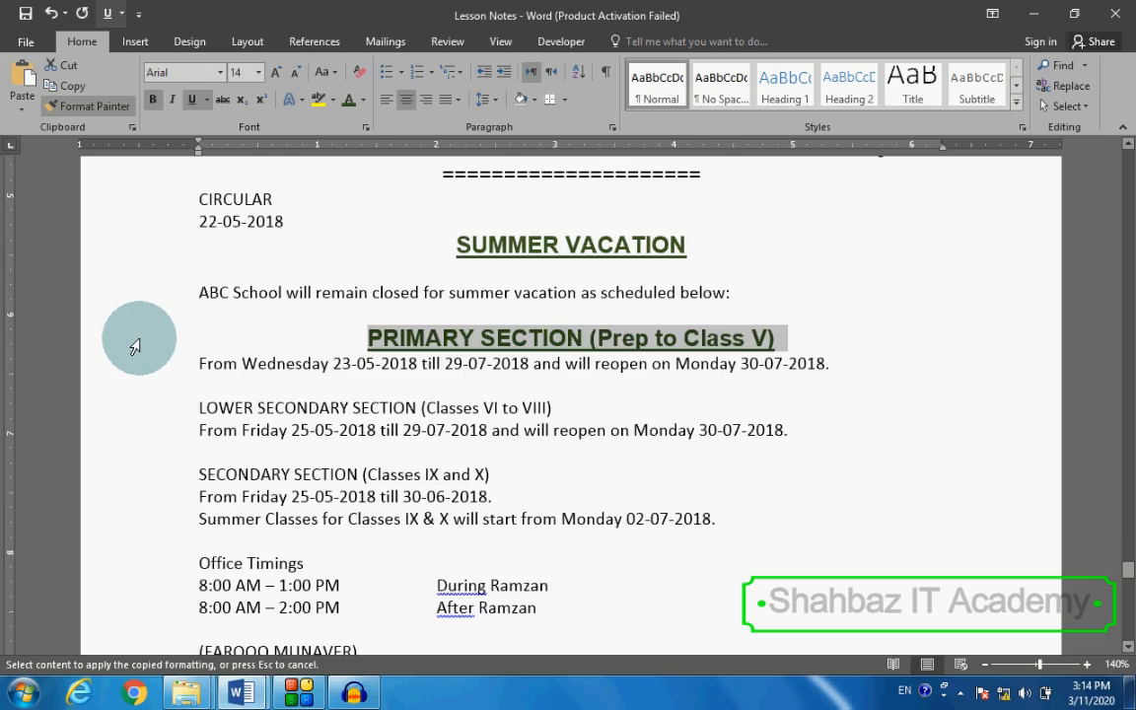
scroll(135, 340, down, 2)
click(139, 299)
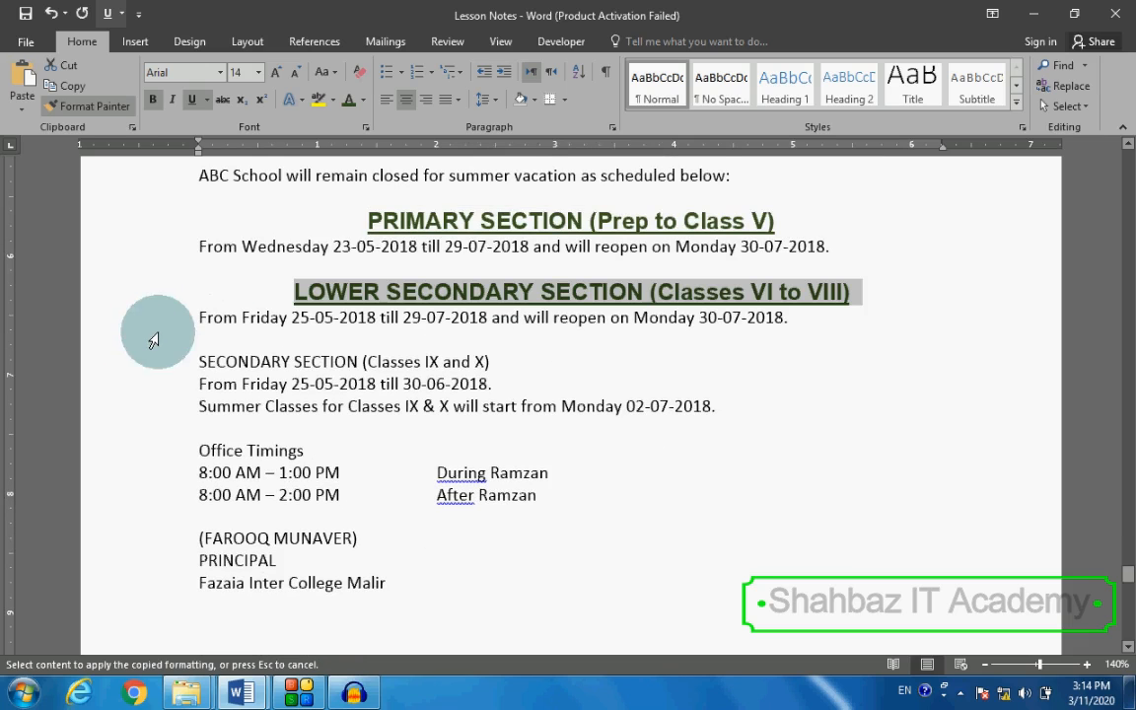
click(144, 367)
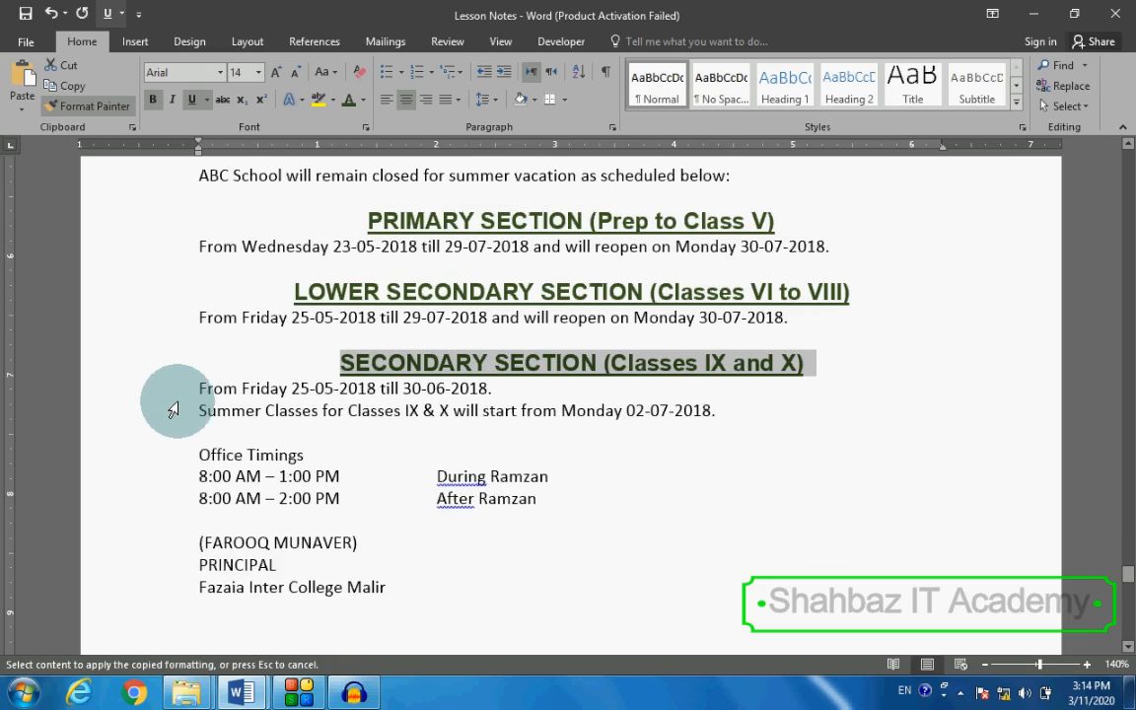
Paint the same heading format onto the copy's "8:00 AM – 1:00 PM During Ramzan" line and the principal's name line, and end Format Painter
scroll(158, 400, down, 2)
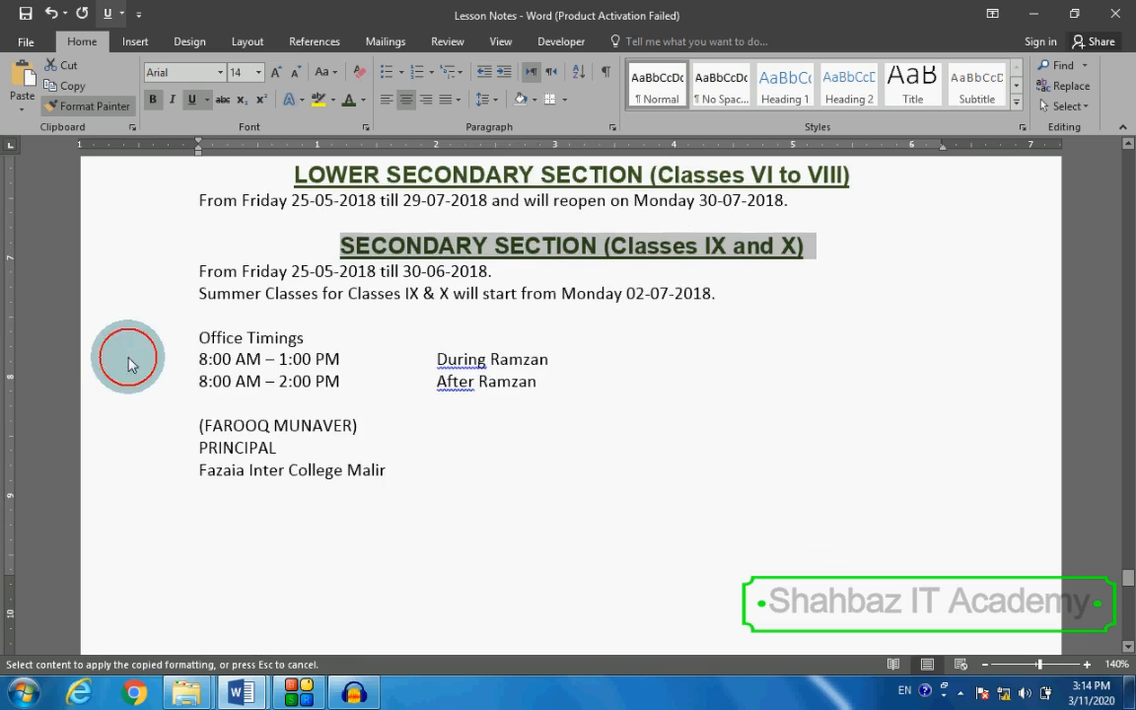
click(128, 363)
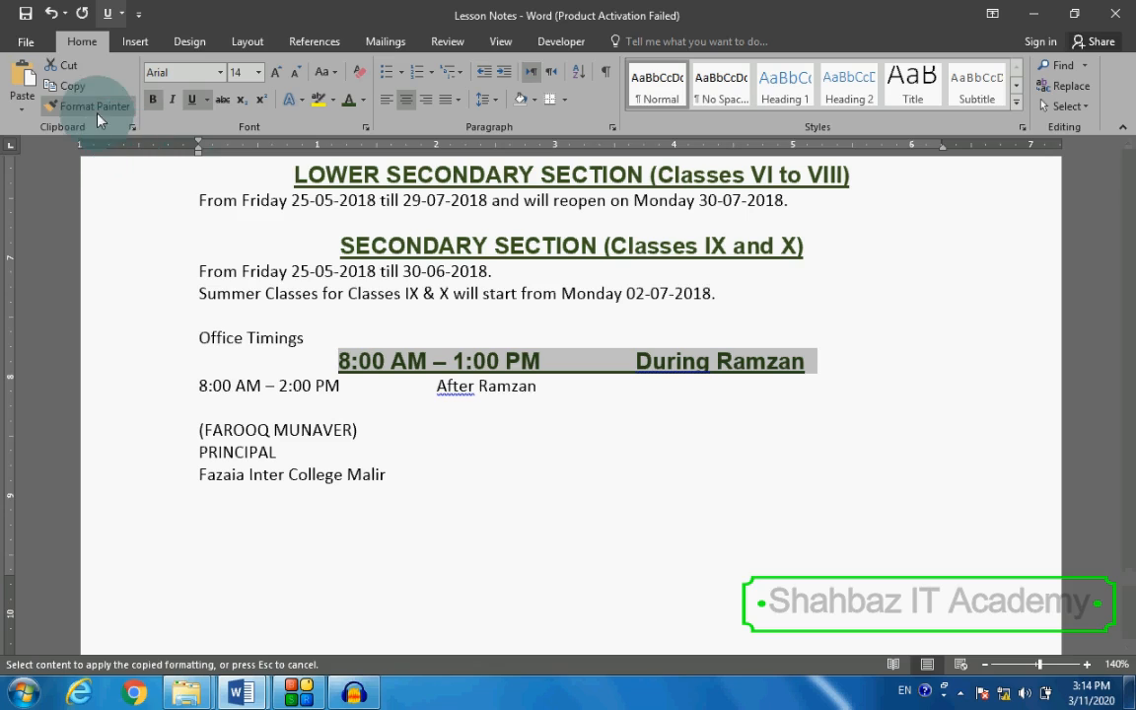
scroll(381, 355, down, 3)
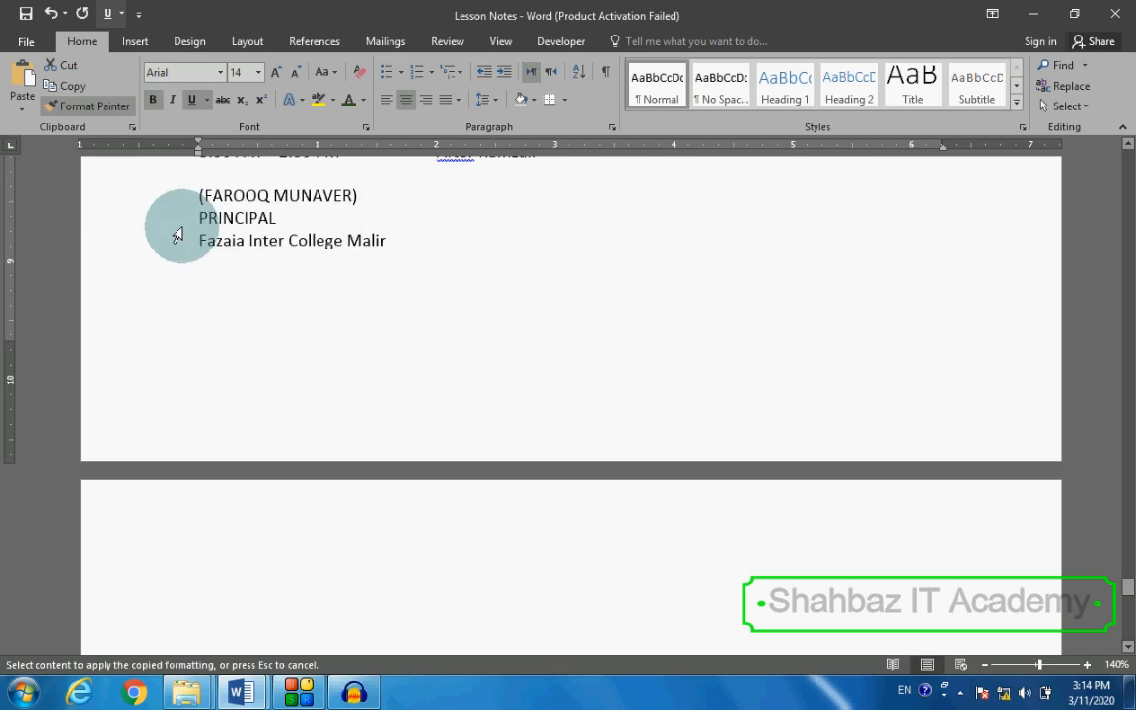
click(125, 205)
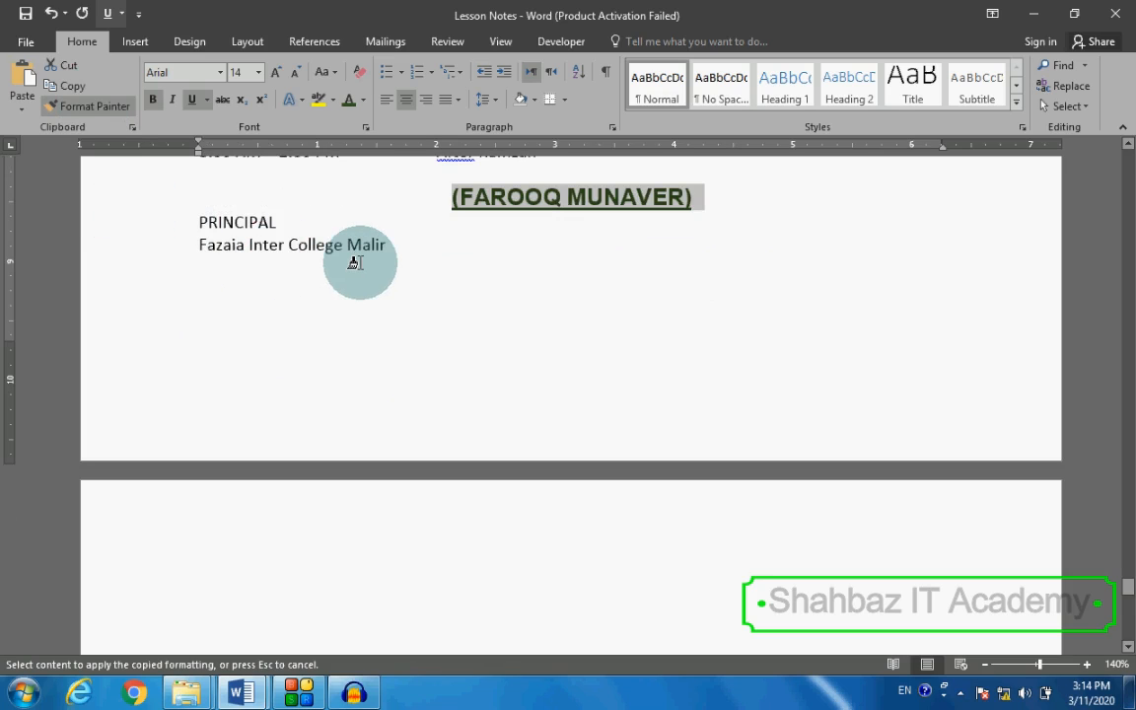
key(Escape)
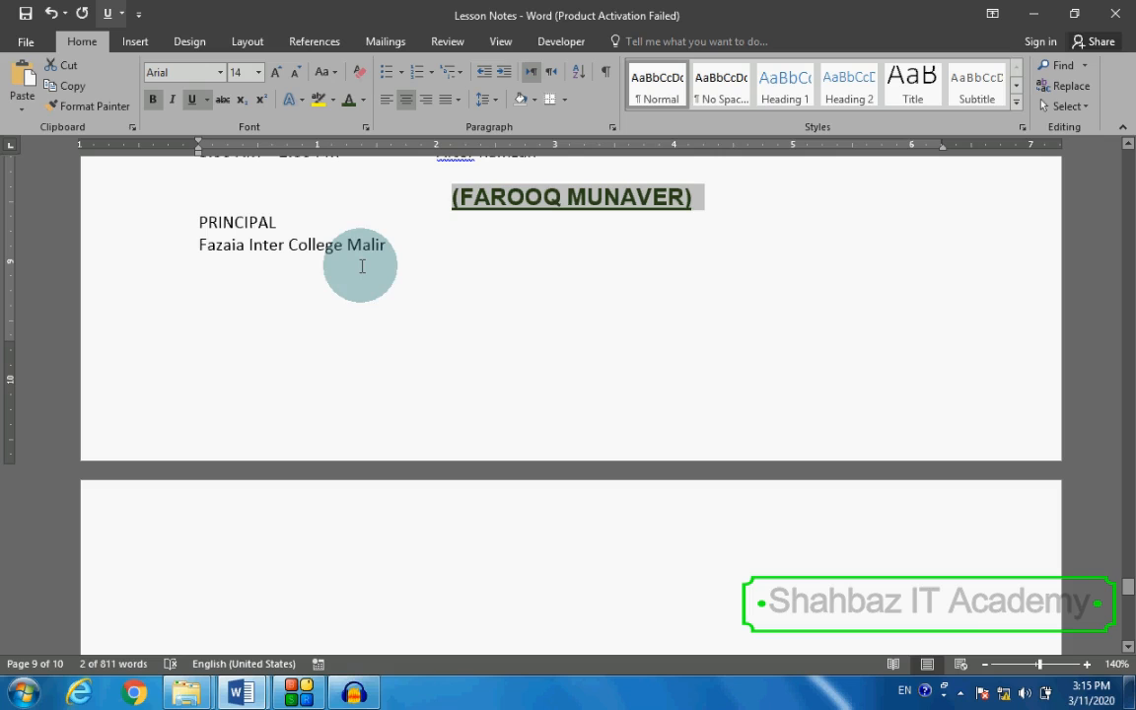
scroll(421, 272, up, 2)
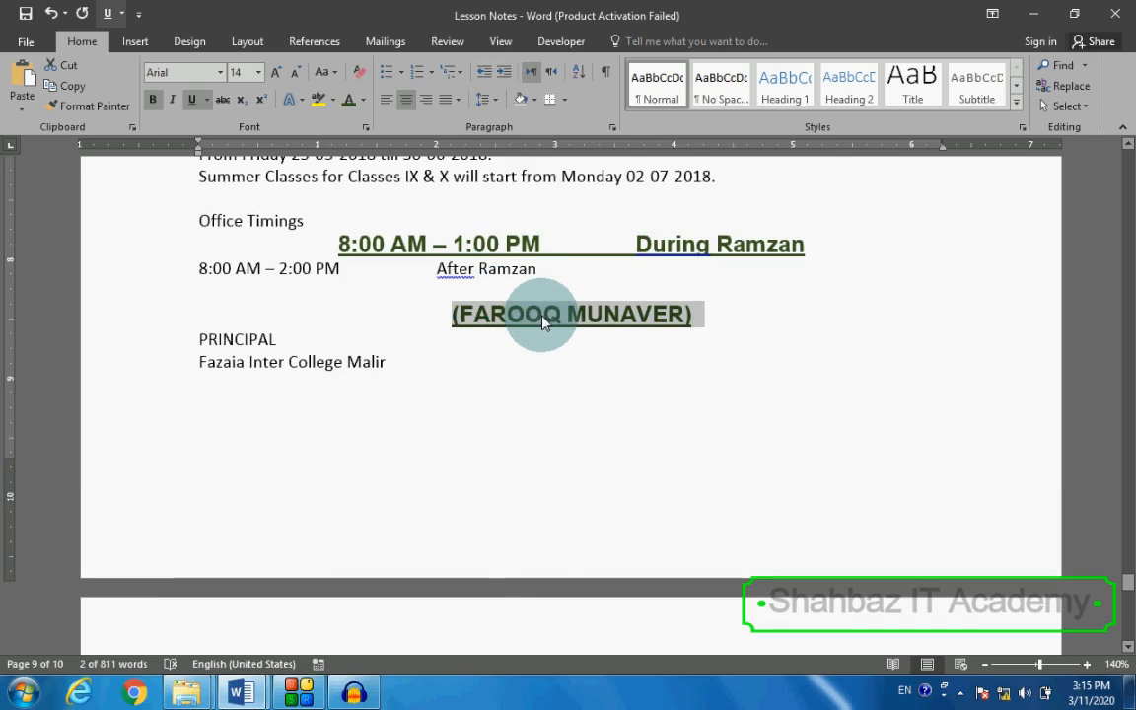
scroll(469, 306, up, 4)
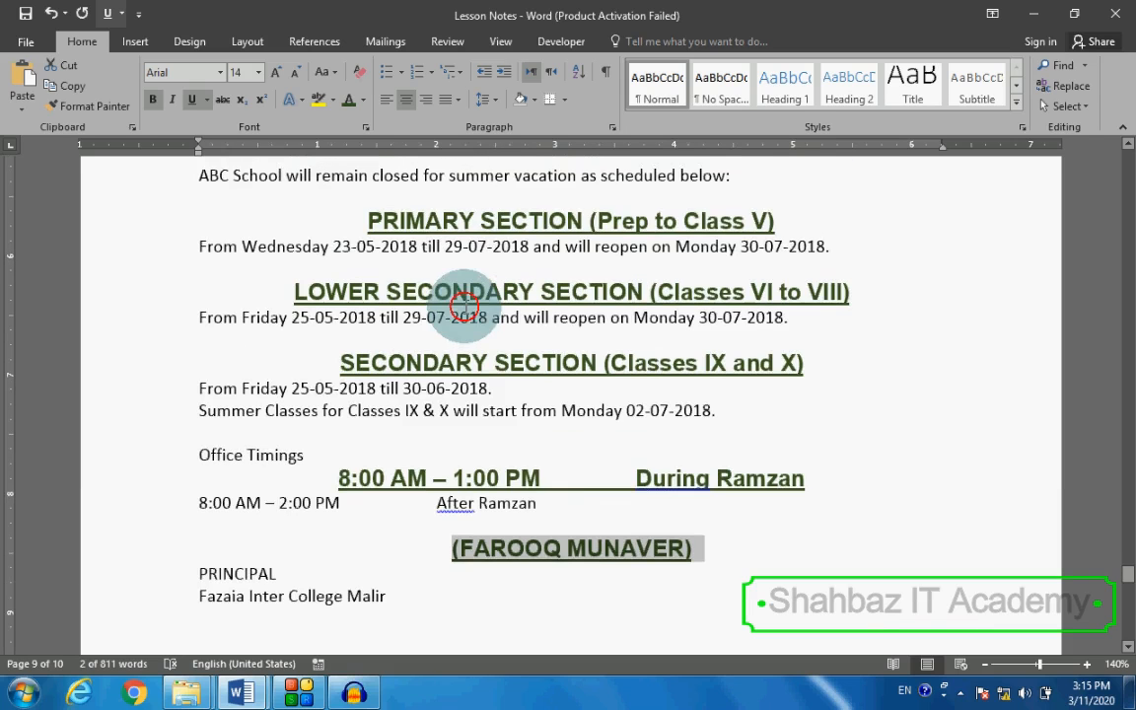
click(464, 308)
Copy the formatting of the principal's name line in the formatted circular onto the same line in the copy with Format Painter
scroll(455, 306, up, 4)
scroll(456, 307, down, 3)
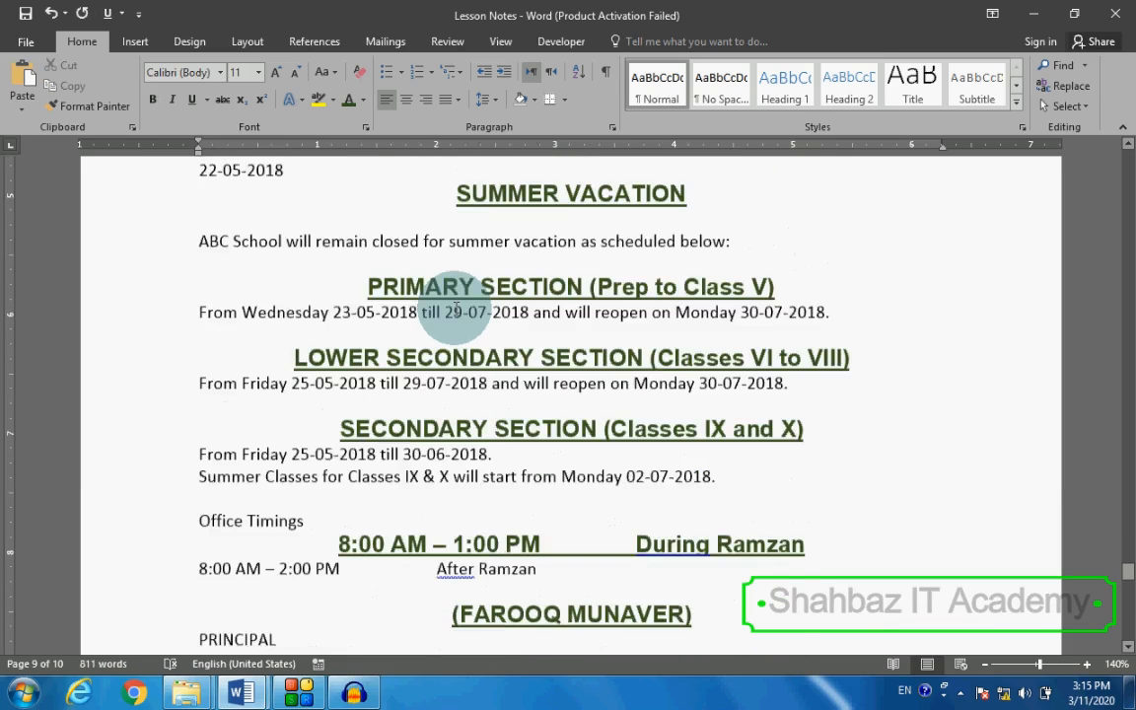
scroll(431, 299, up, 4)
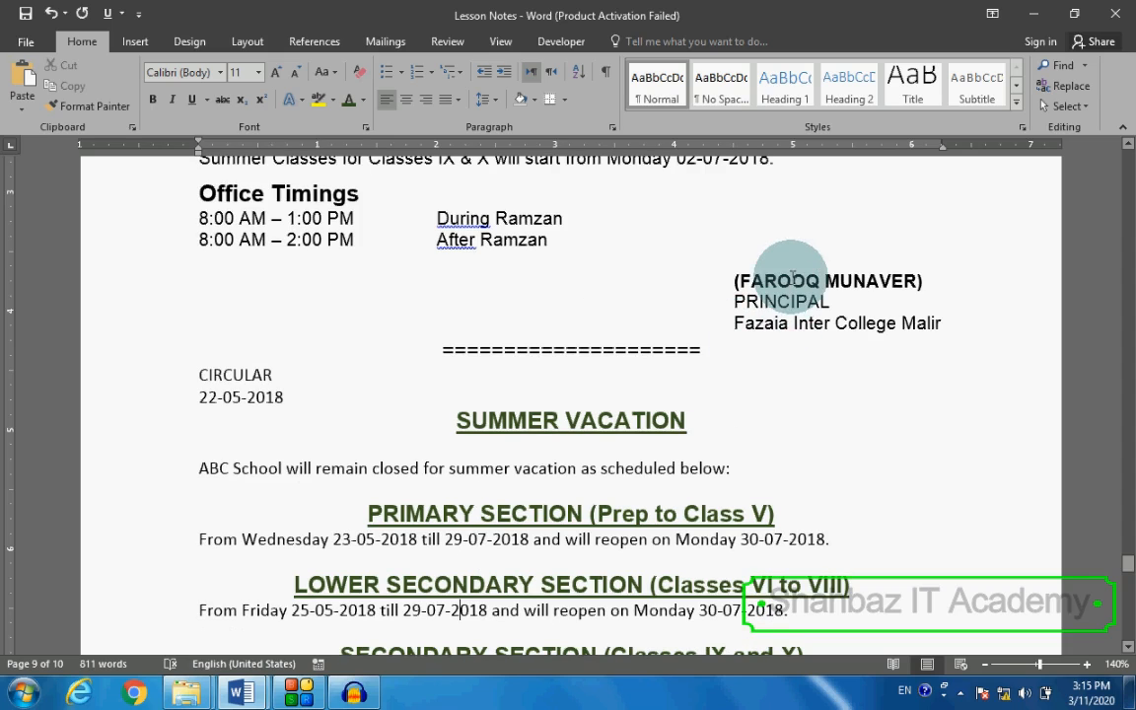
double_click(791, 274)
triple_click(792, 277)
click(797, 280)
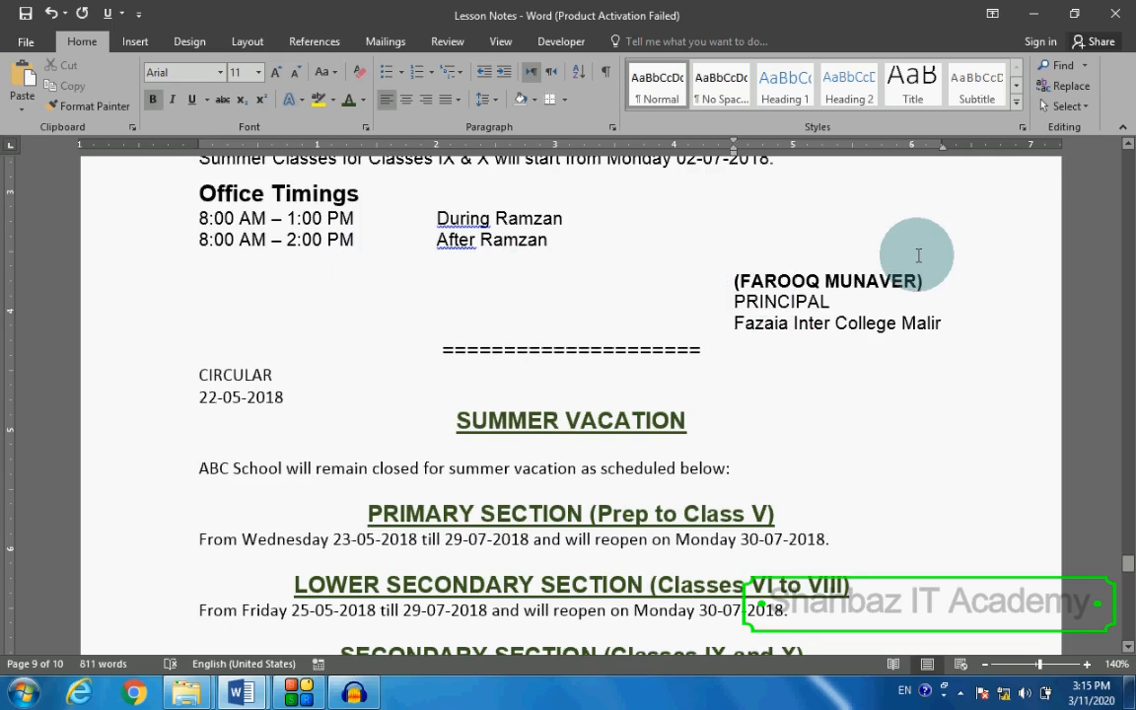
drag(733, 282, 919, 280)
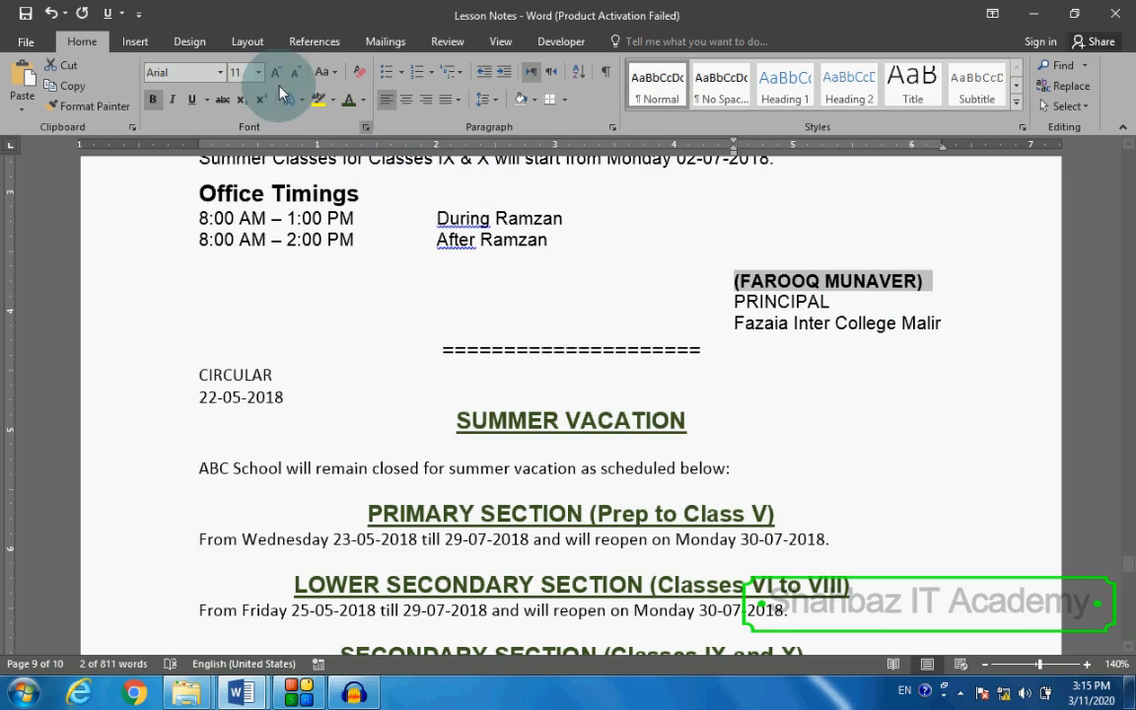
click(83, 106)
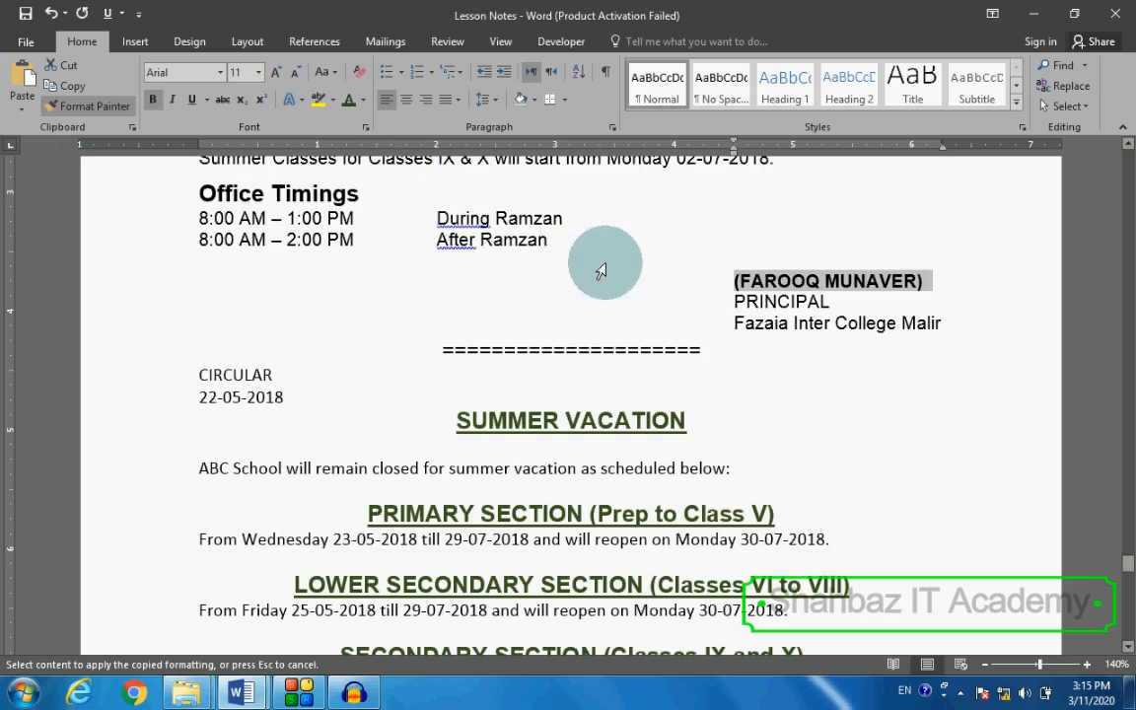
scroll(507, 284, down, 5)
scroll(325, 348, down, 5)
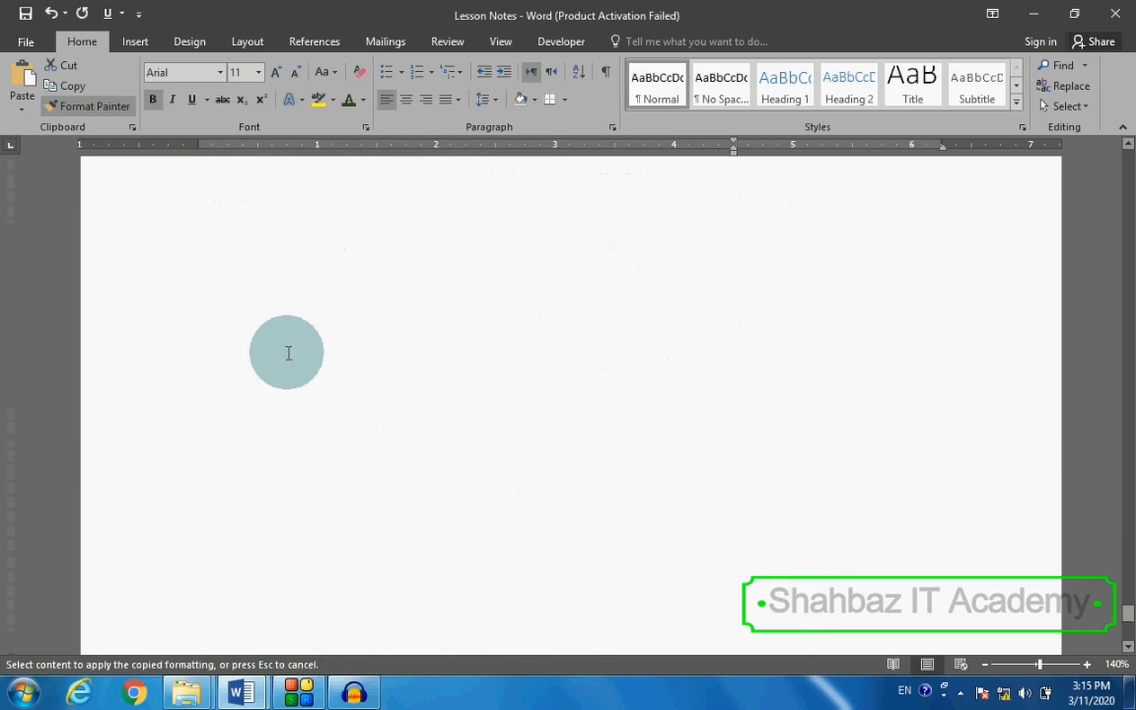
scroll(208, 320, up, 7)
scroll(175, 260, up, 1)
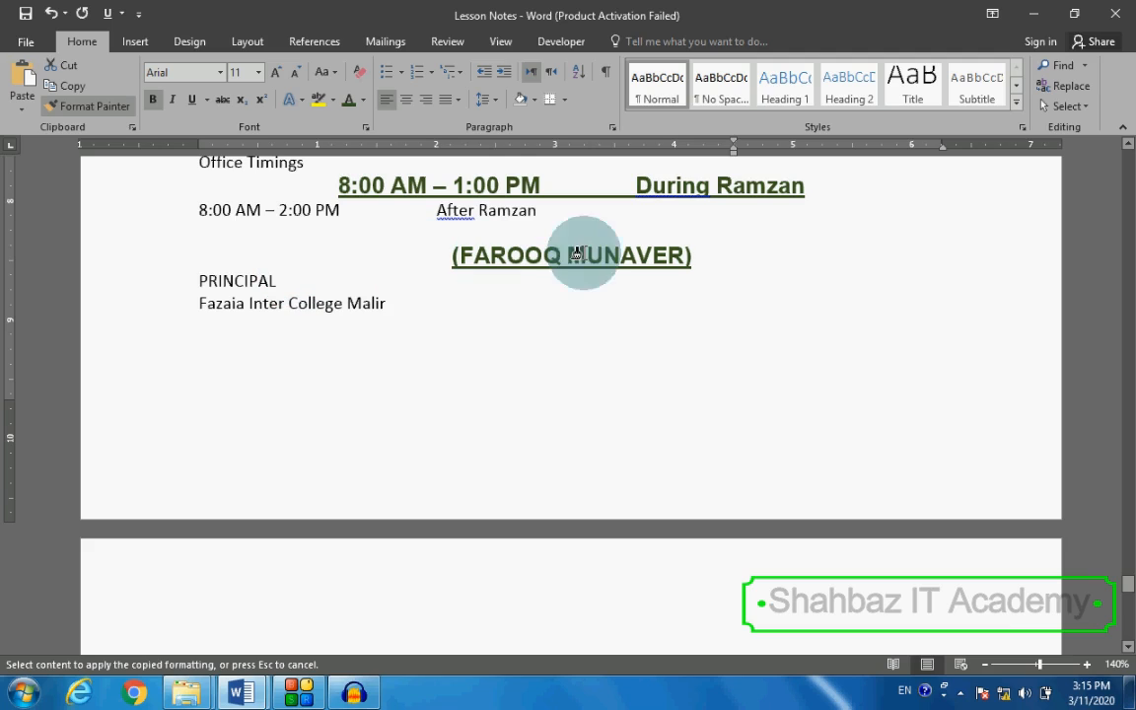
click(131, 277)
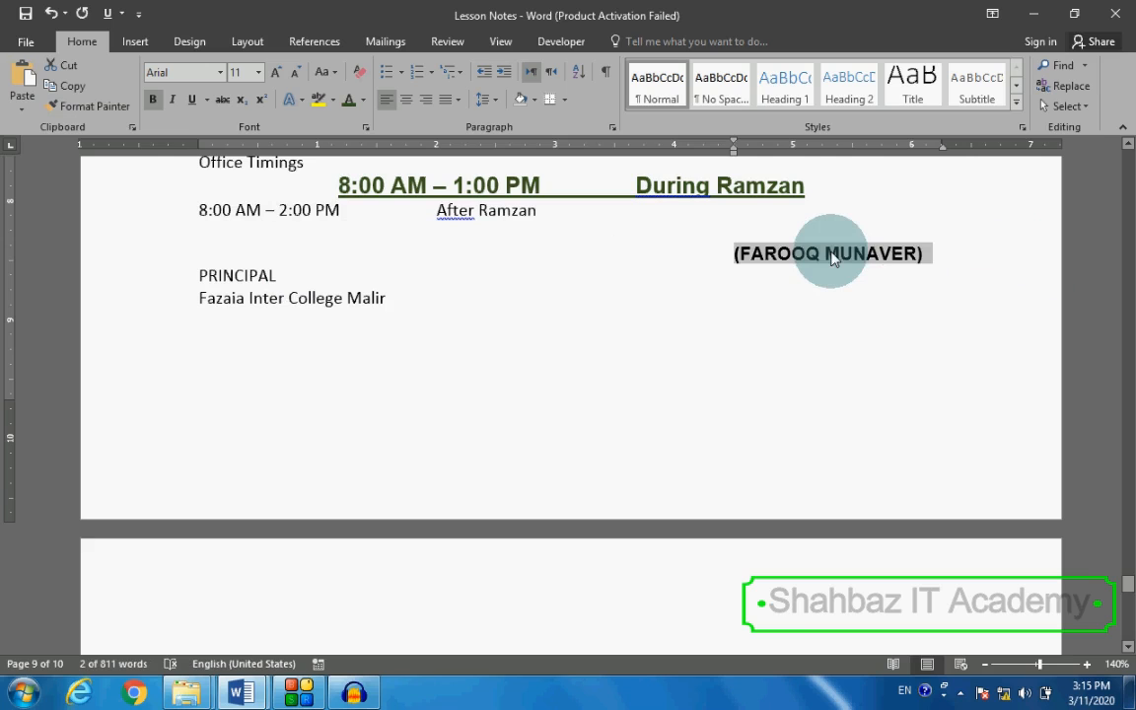
Copy only the formatting of the HEADING line in the PRACTICE section of the Lesson 07 notes
scroll(727, 281, up, 4)
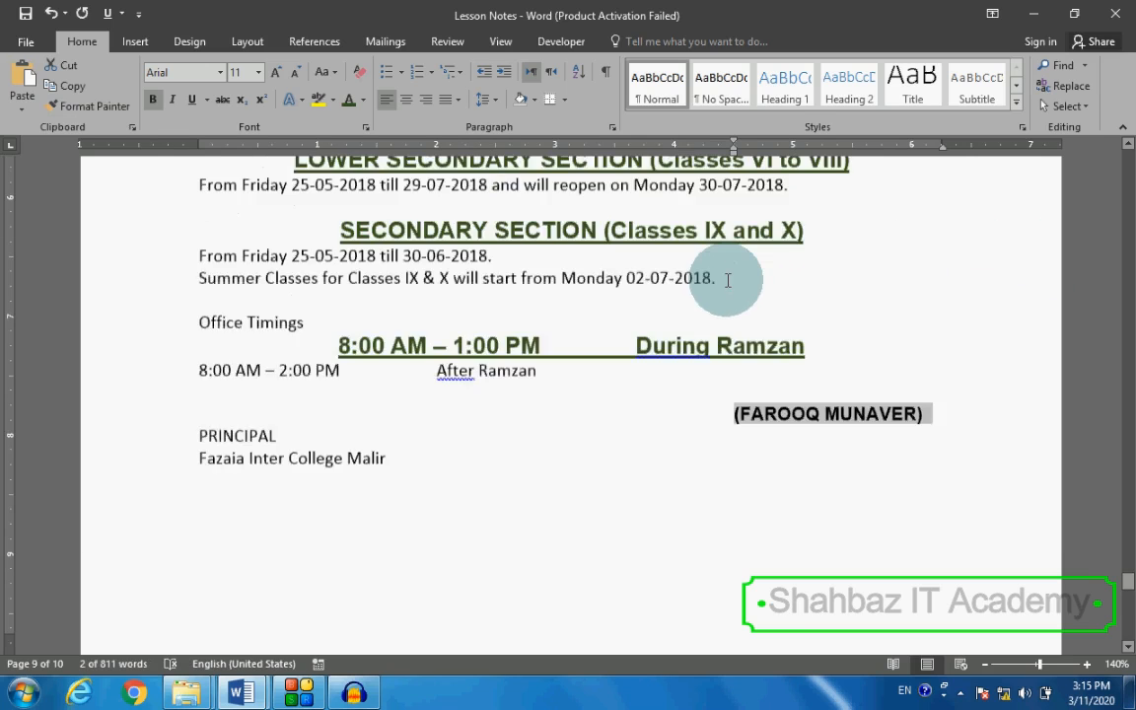
scroll(727, 281, up, 6)
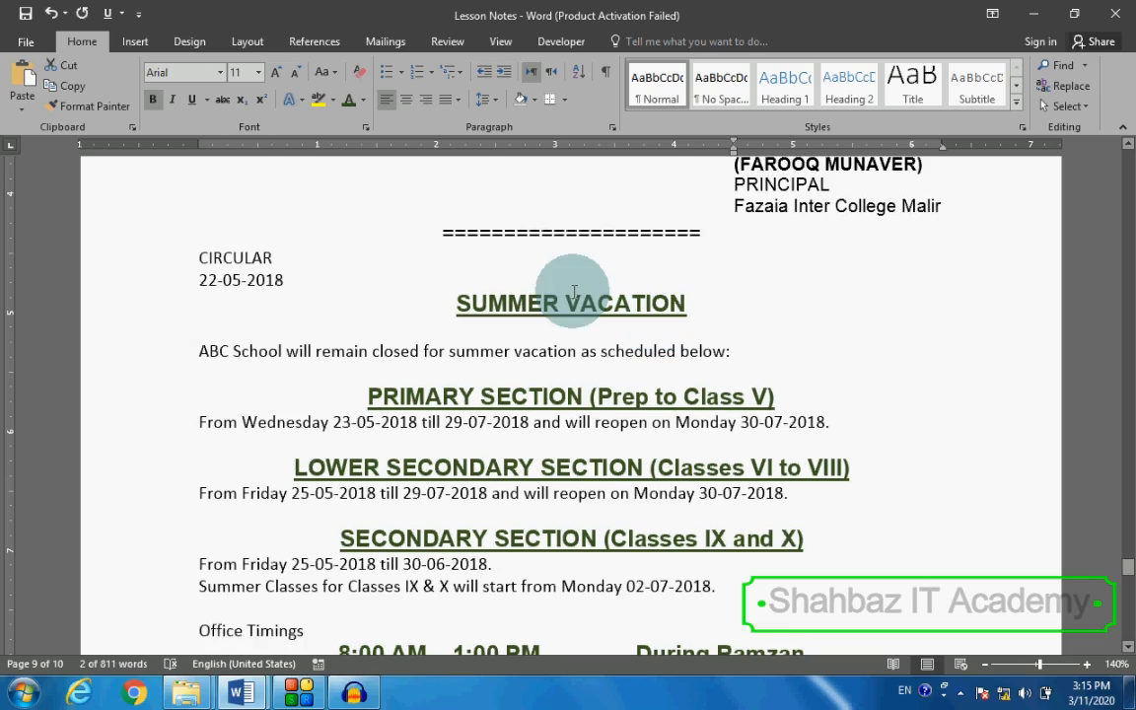
scroll(496, 292, up, 15)
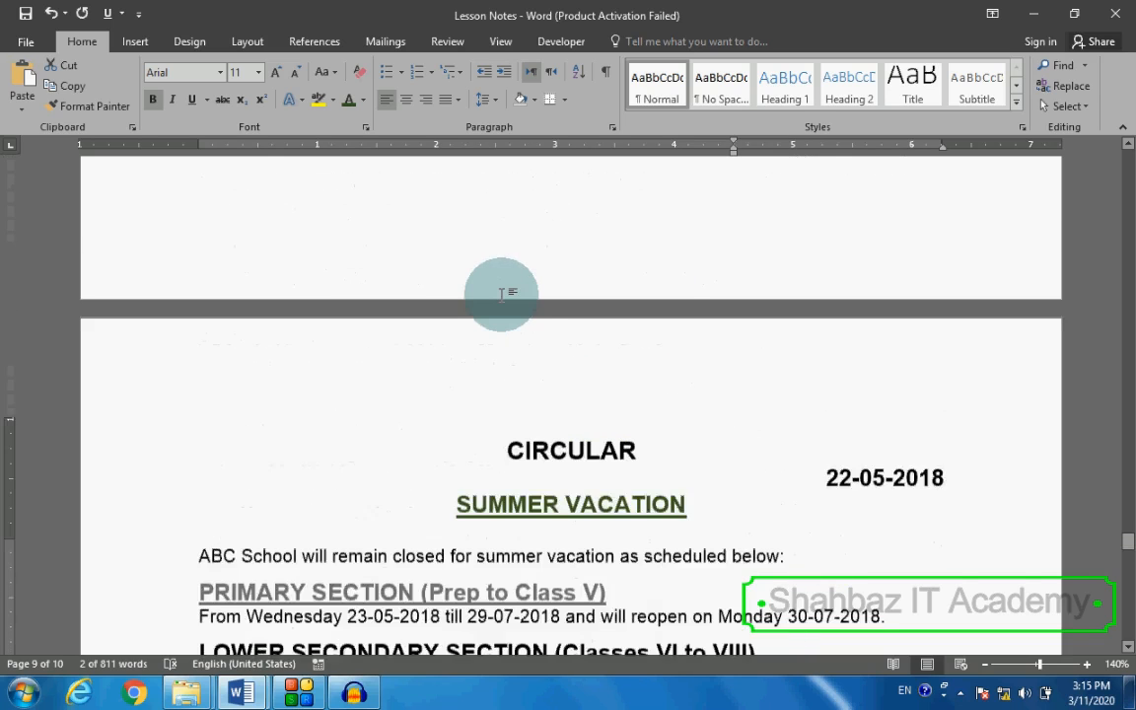
scroll(502, 298, up, 6)
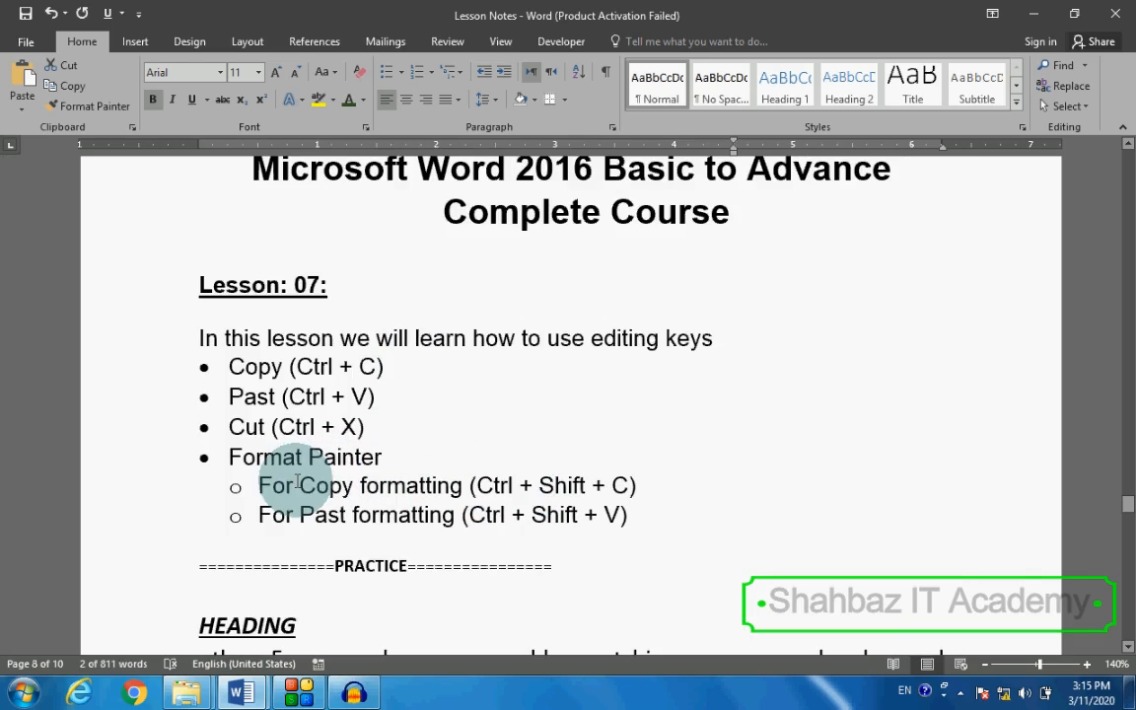
click(128, 493)
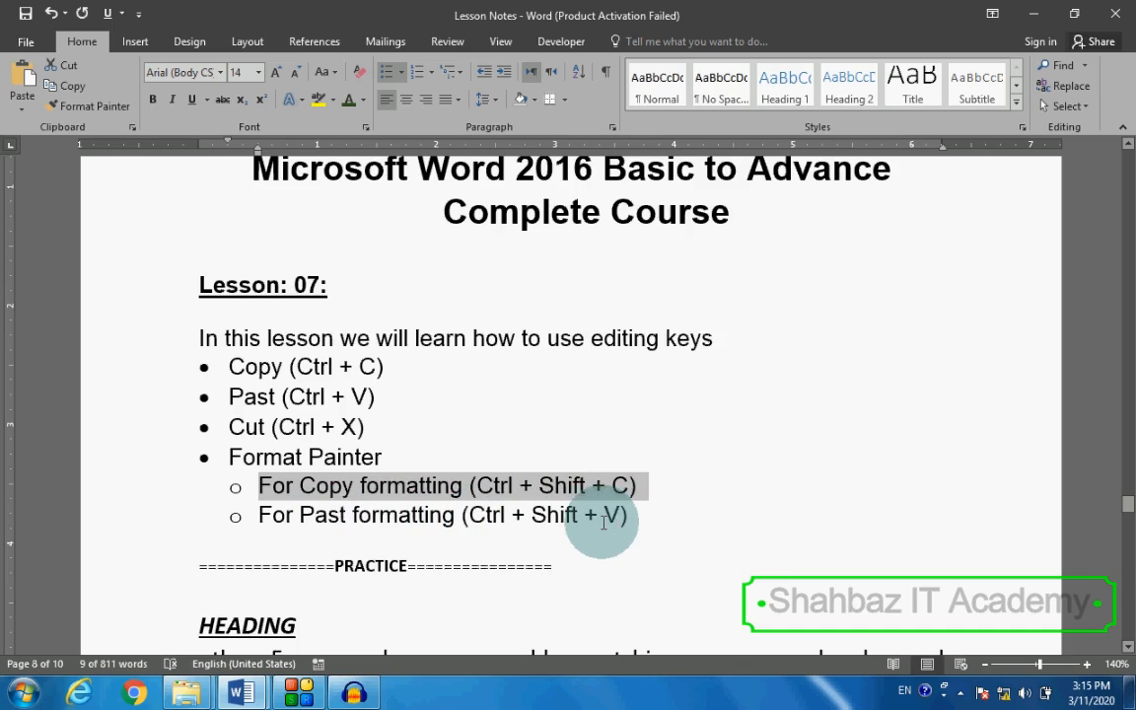
scroll(595, 503, down, 3)
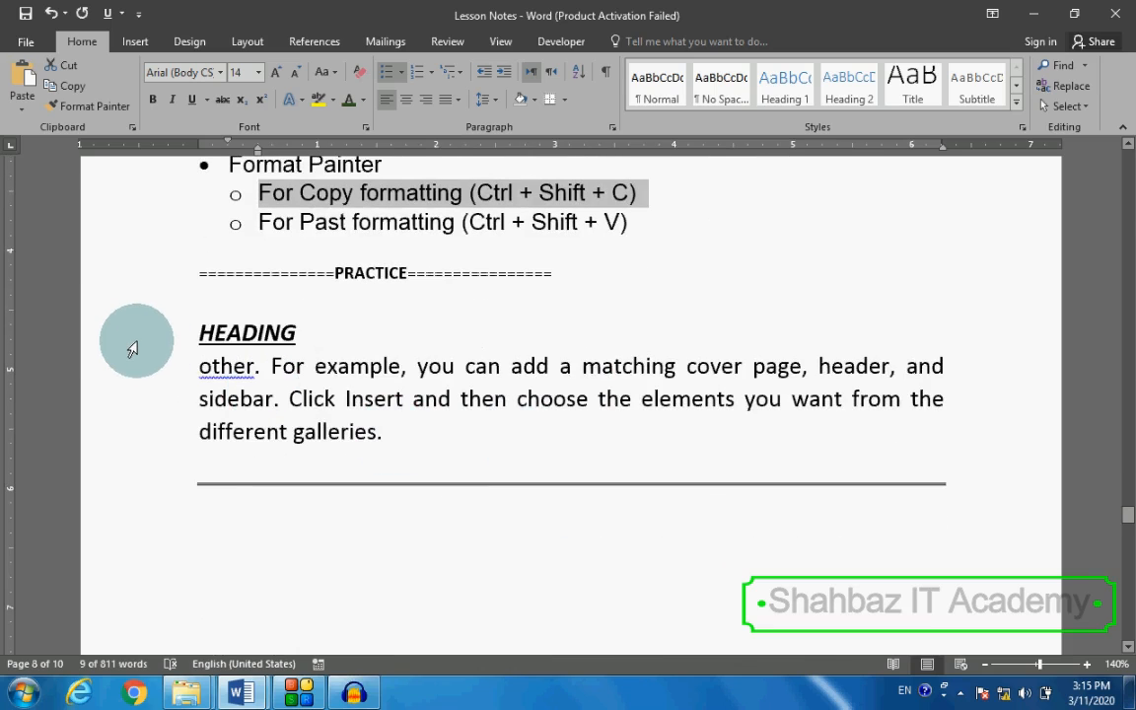
click(128, 341)
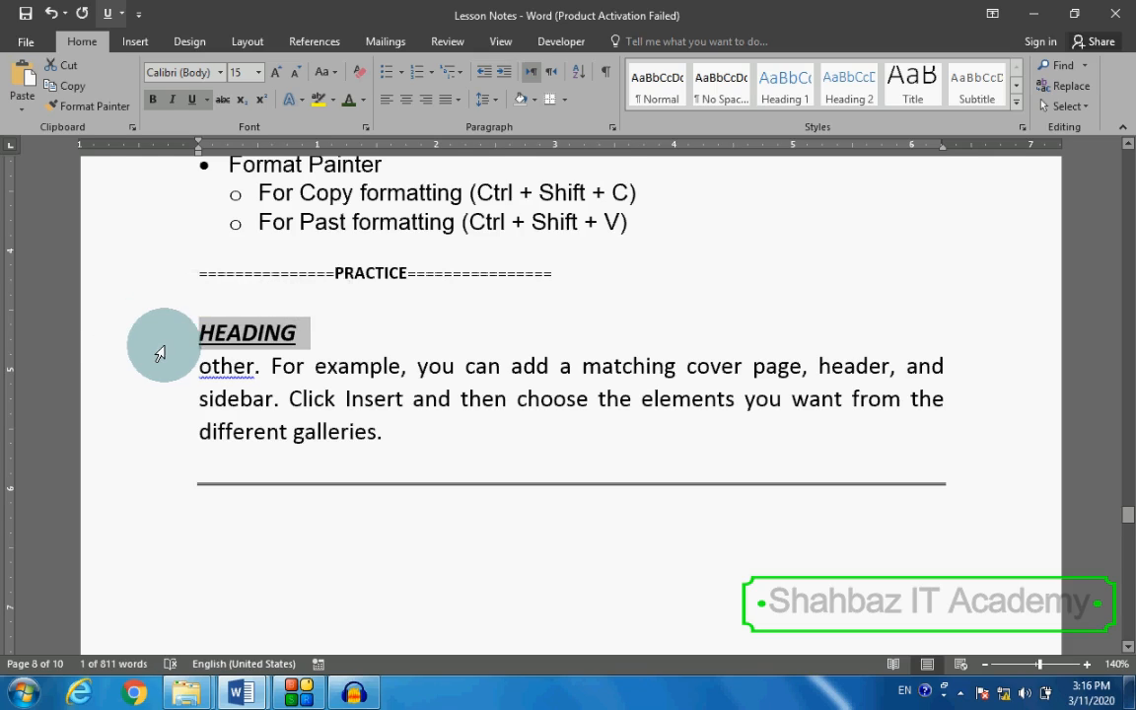
click(383, 314)
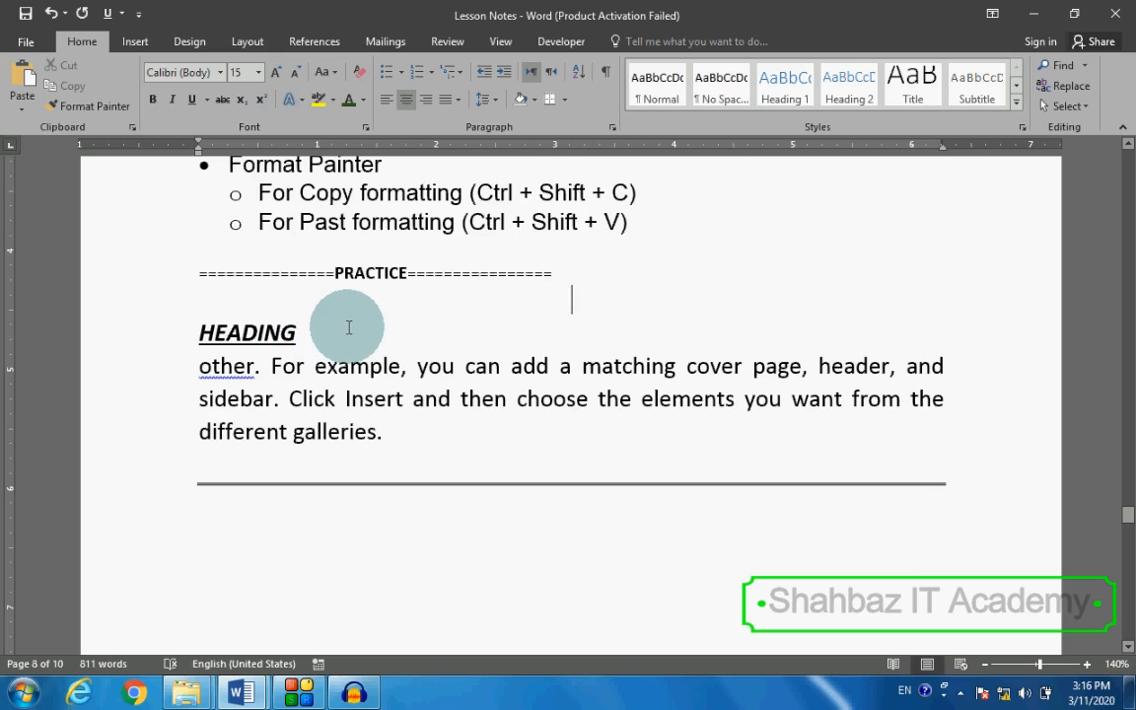
Paste the copied HEADING formatting onto the PRIMARY SECTION (Prep to Class V) line of the original formatted circular
scroll(347, 325, down, 5)
scroll(326, 339, down, 10)
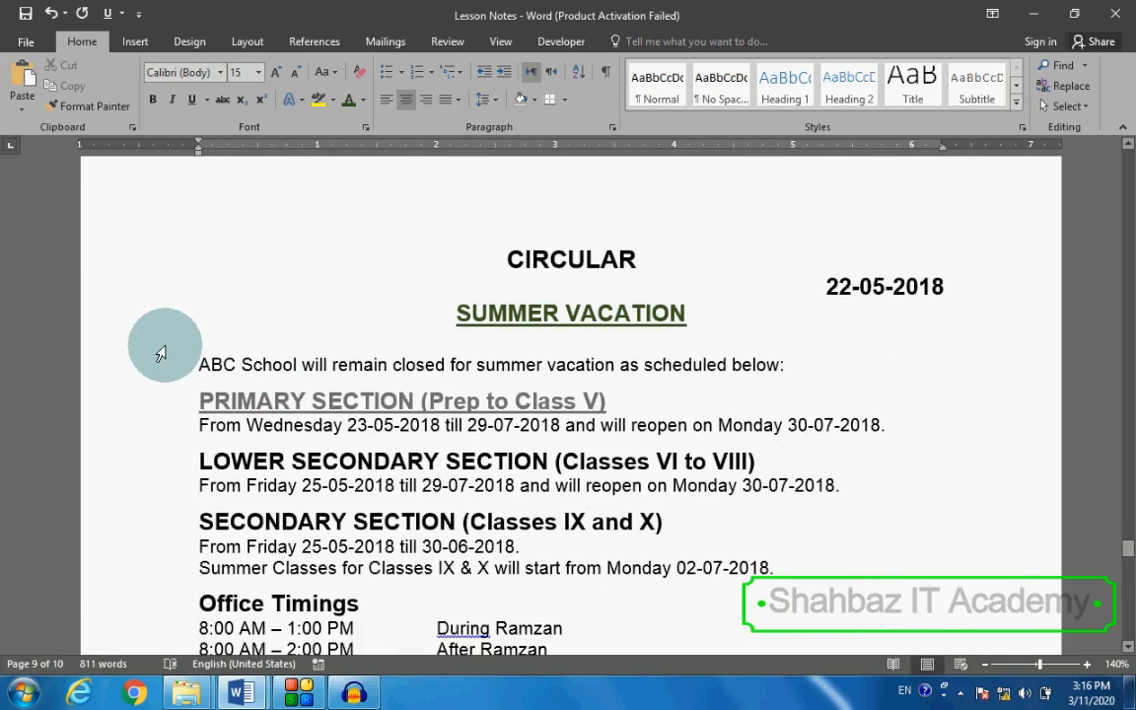
click(155, 402)
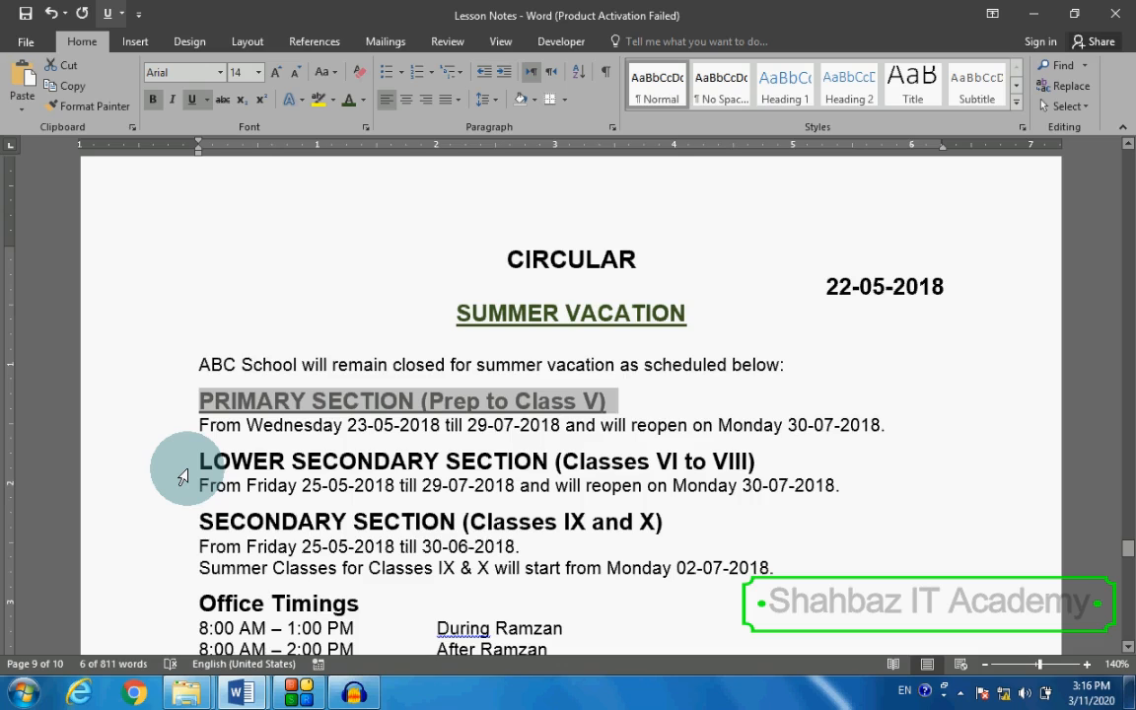
key(ctrl+shift+v)
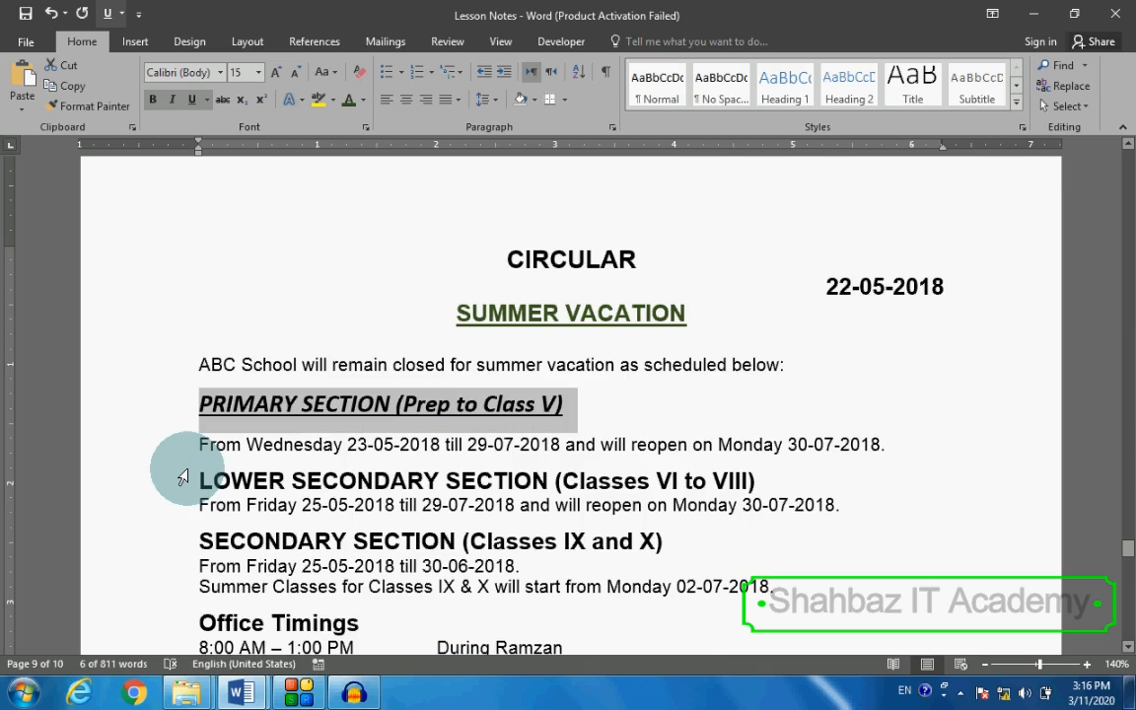
Apply the same HEADING formatting to the CIRCULAR line at the start of the circular's copy
scroll(183, 476, down, 5)
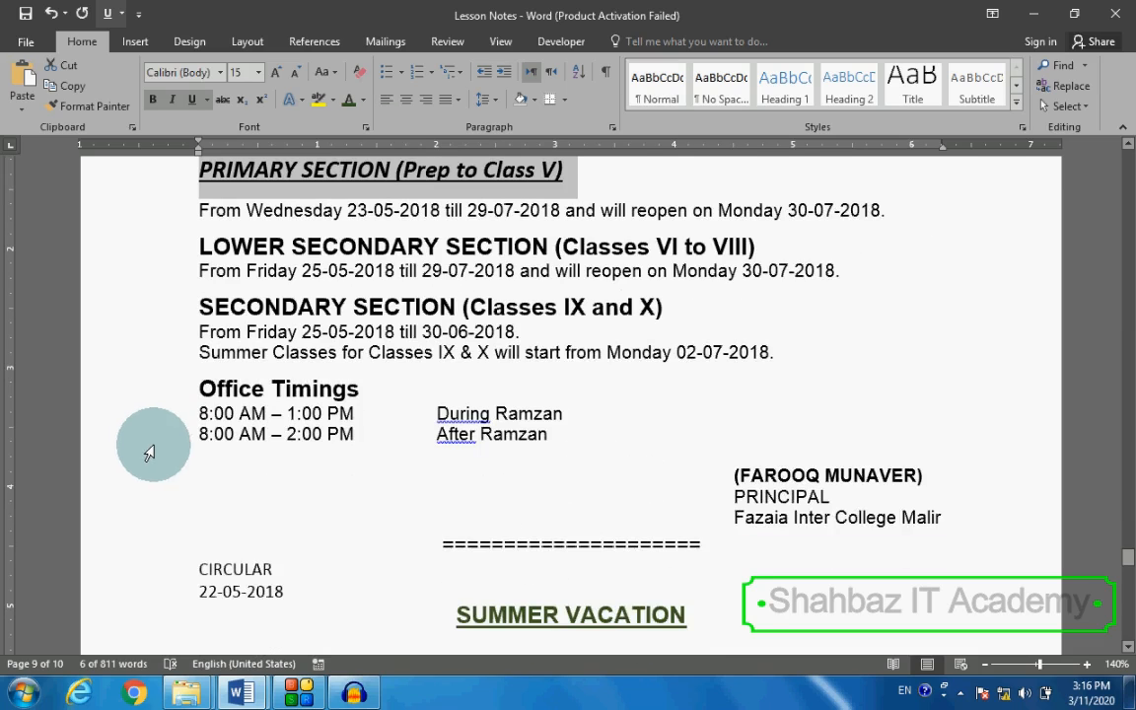
scroll(148, 434, down, 1)
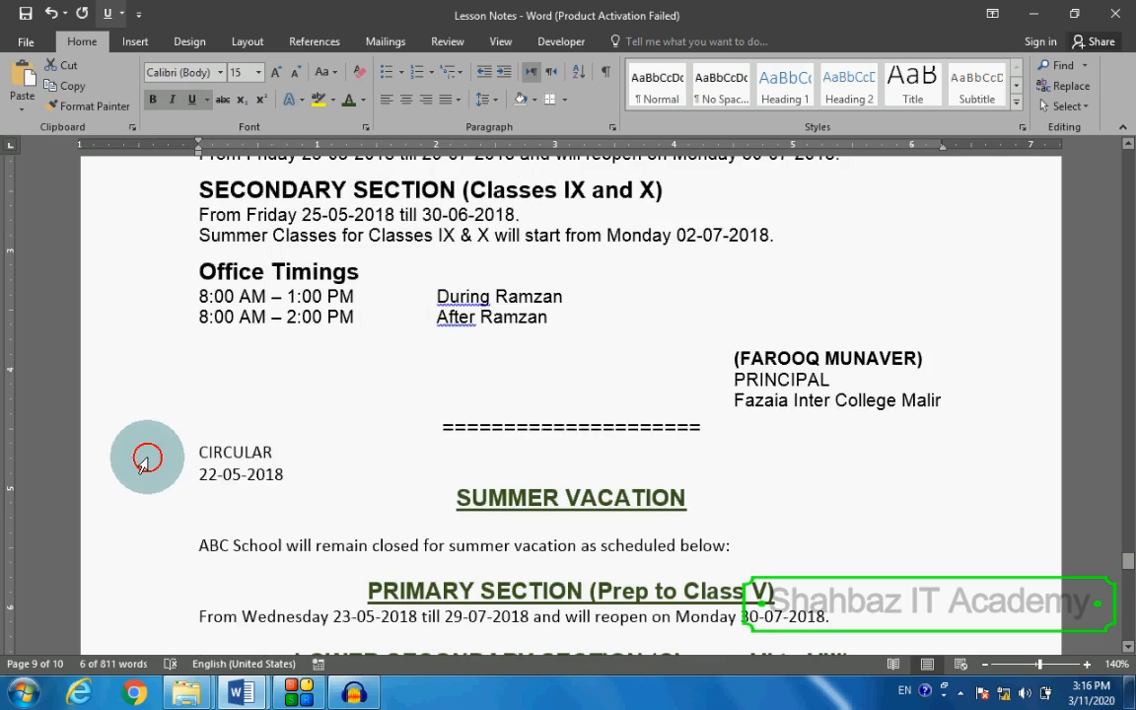
click(146, 458)
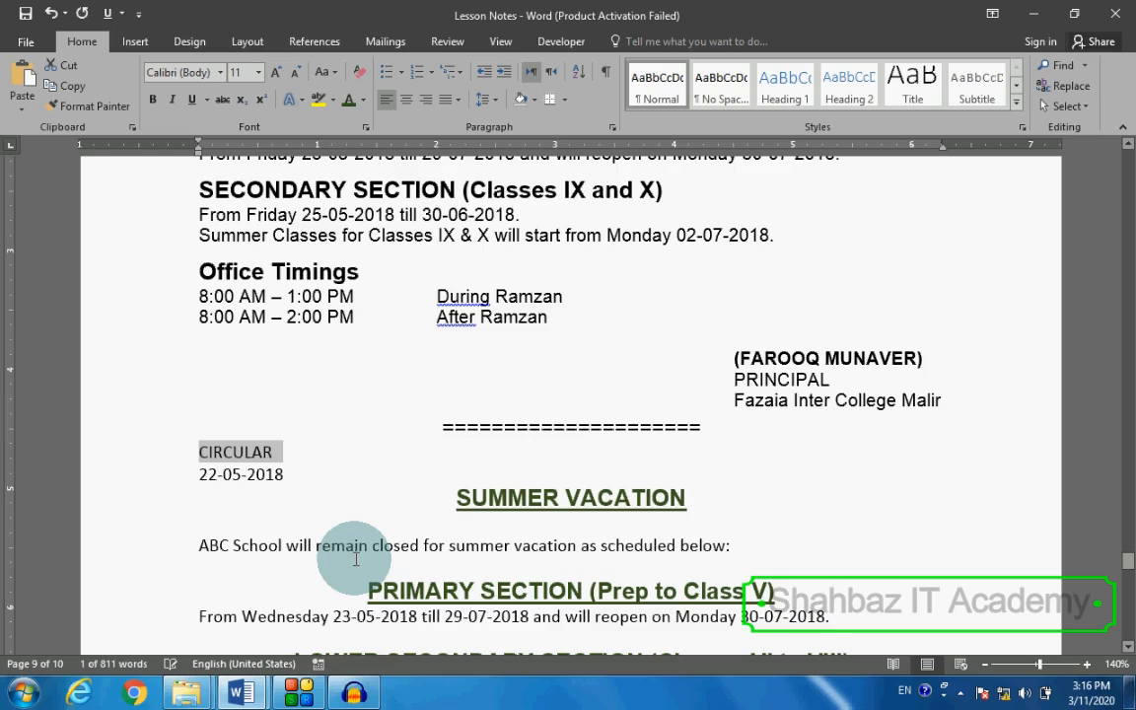
key(F4)
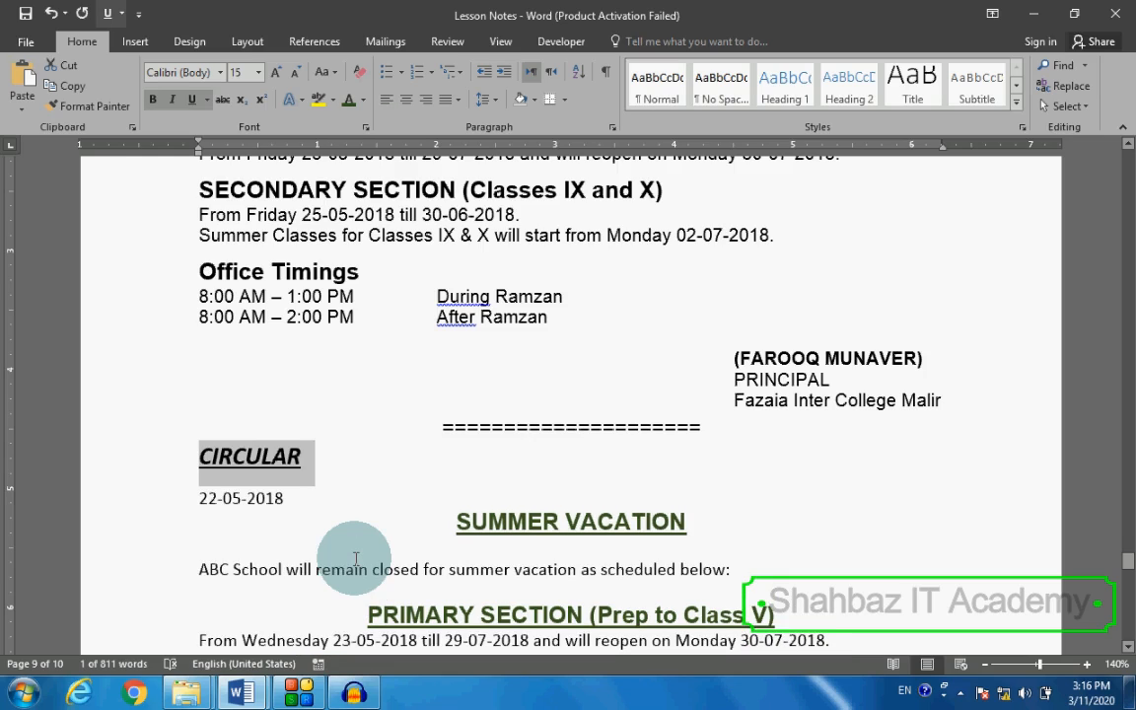
click(362, 483)
Switch to the Agreement of Licence document and examine its headings and numbered clauses on pages 1 and 2
key(alt+Tab)
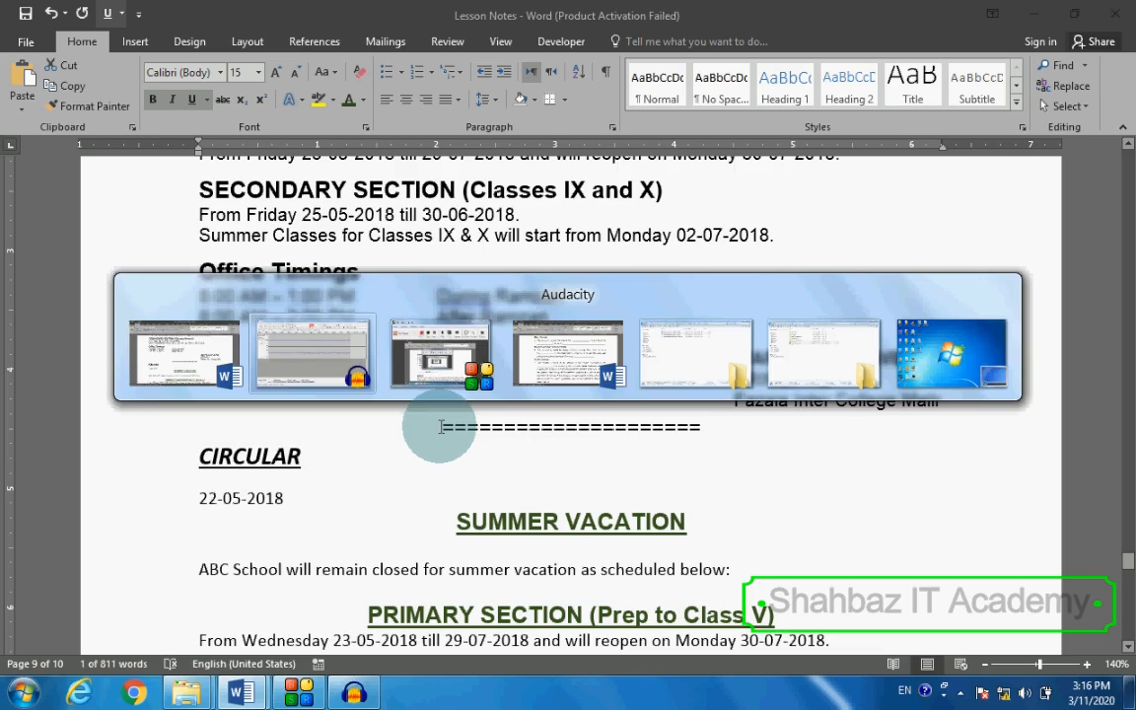
key(alt+Tab)
key(alt+Tab)
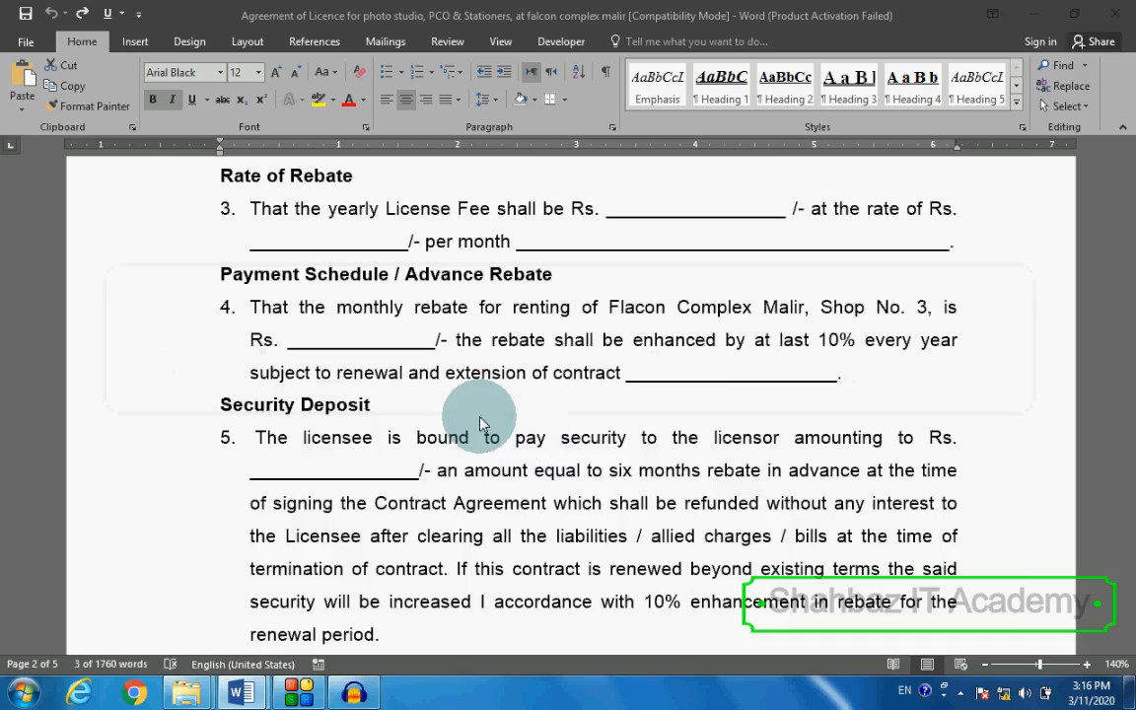
scroll(439, 399, down, 3)
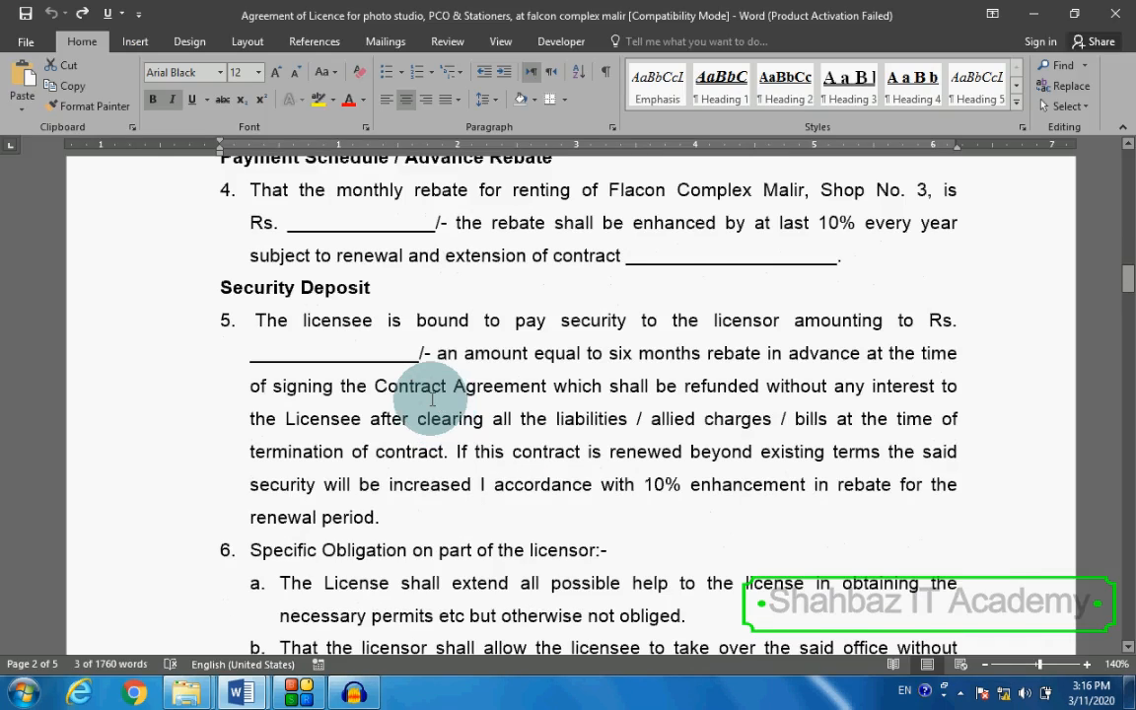
scroll(432, 400, up, 3)
scroll(226, 269, up, 1)
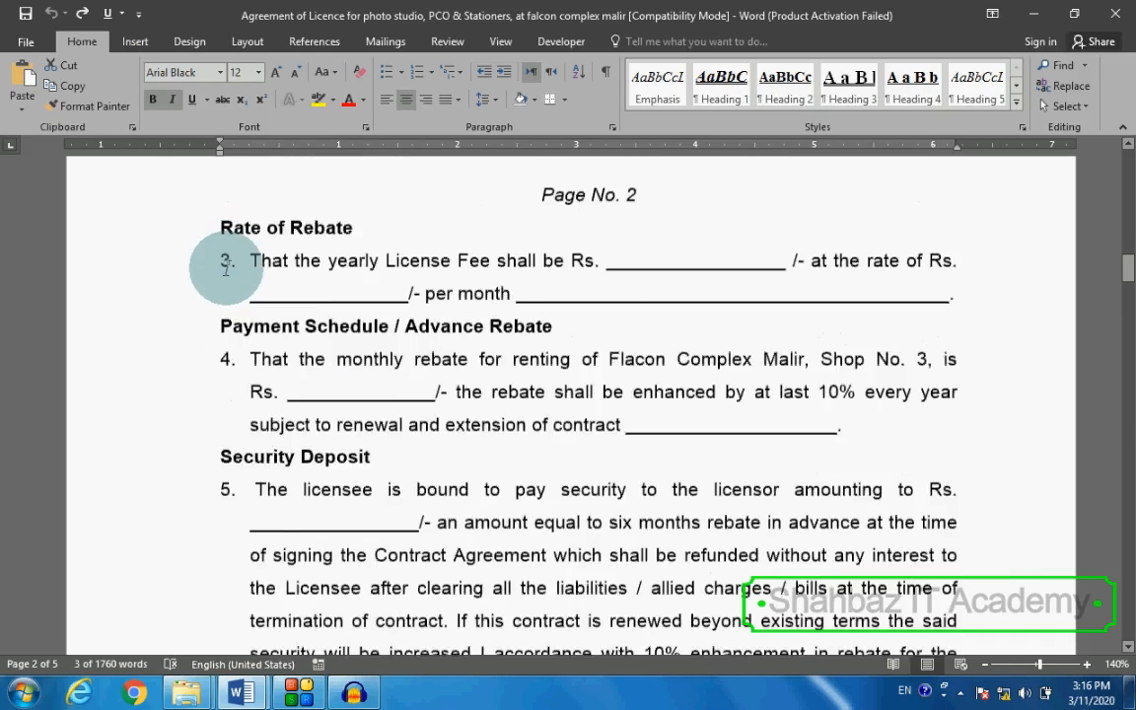
scroll(226, 268, up, 10)
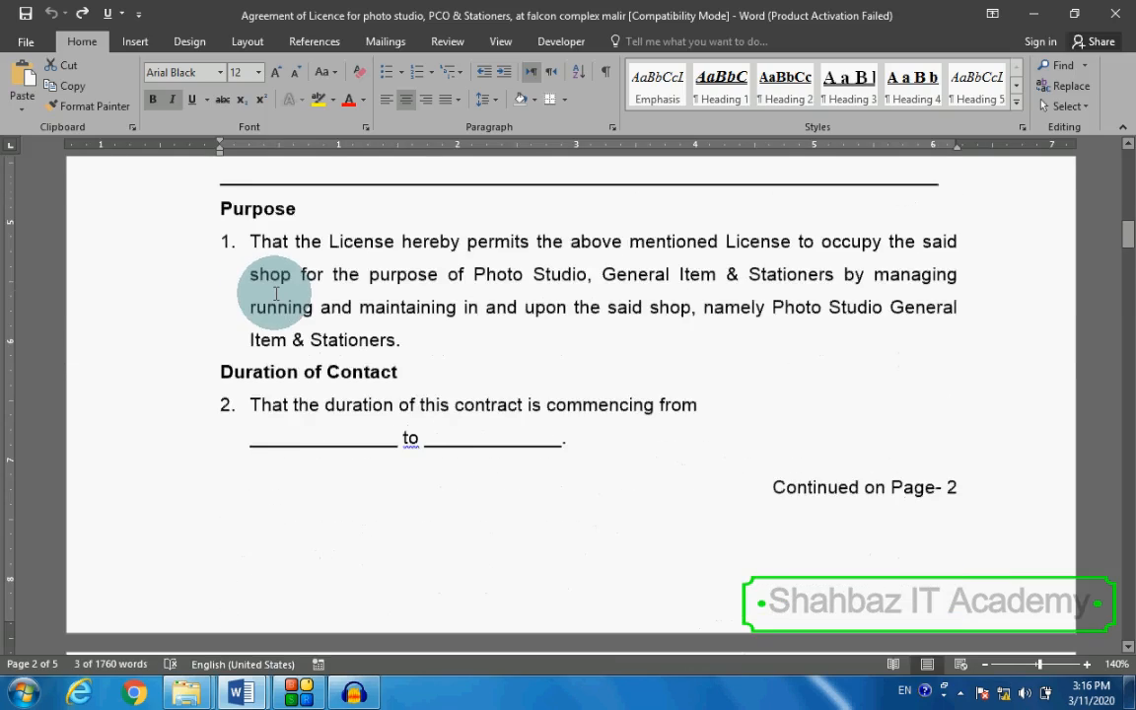
scroll(276, 294, up, 10)
scroll(279, 289, down, 12)
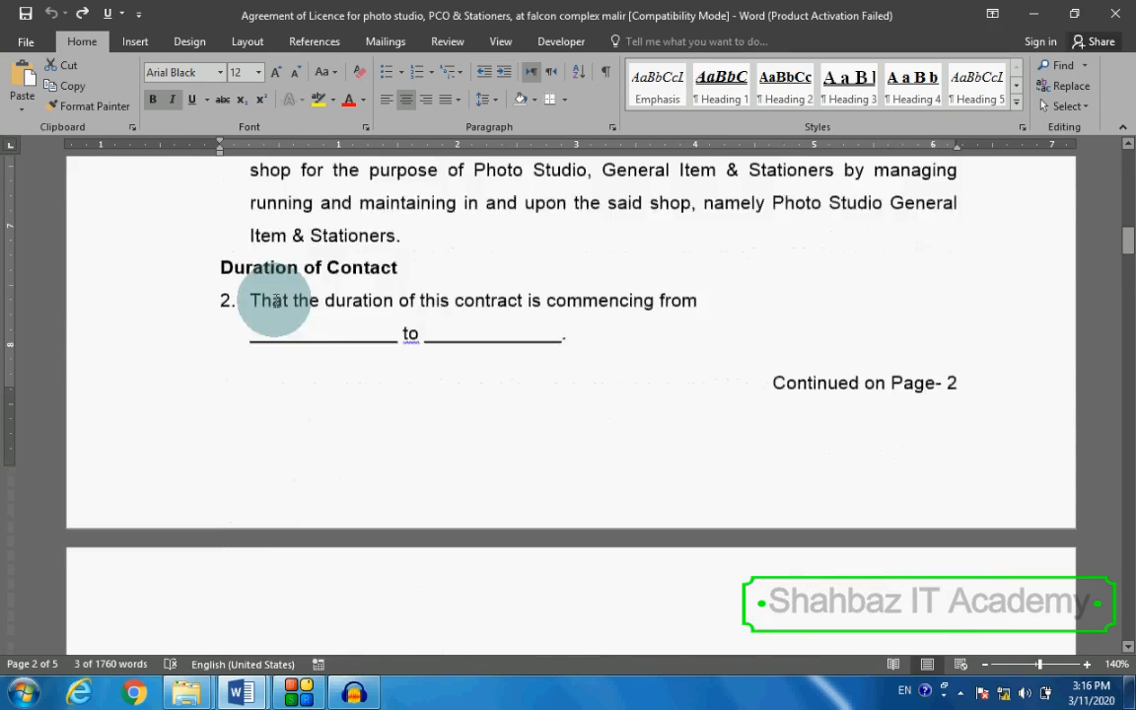
scroll(297, 314, down, 3)
scroll(253, 299, up, 5)
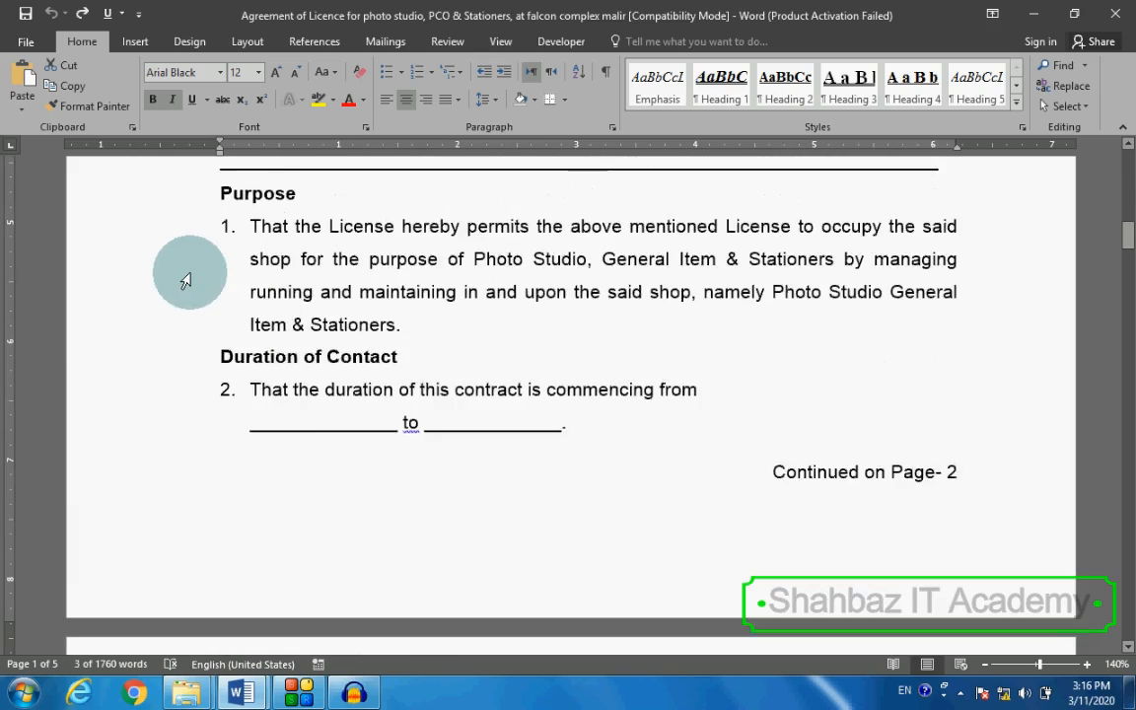
scroll(186, 281, up, 1)
Compare the formatting of the Purpose and Duration of Contact headings and their clauses with the headings and clauses on page 2
click(145, 277)
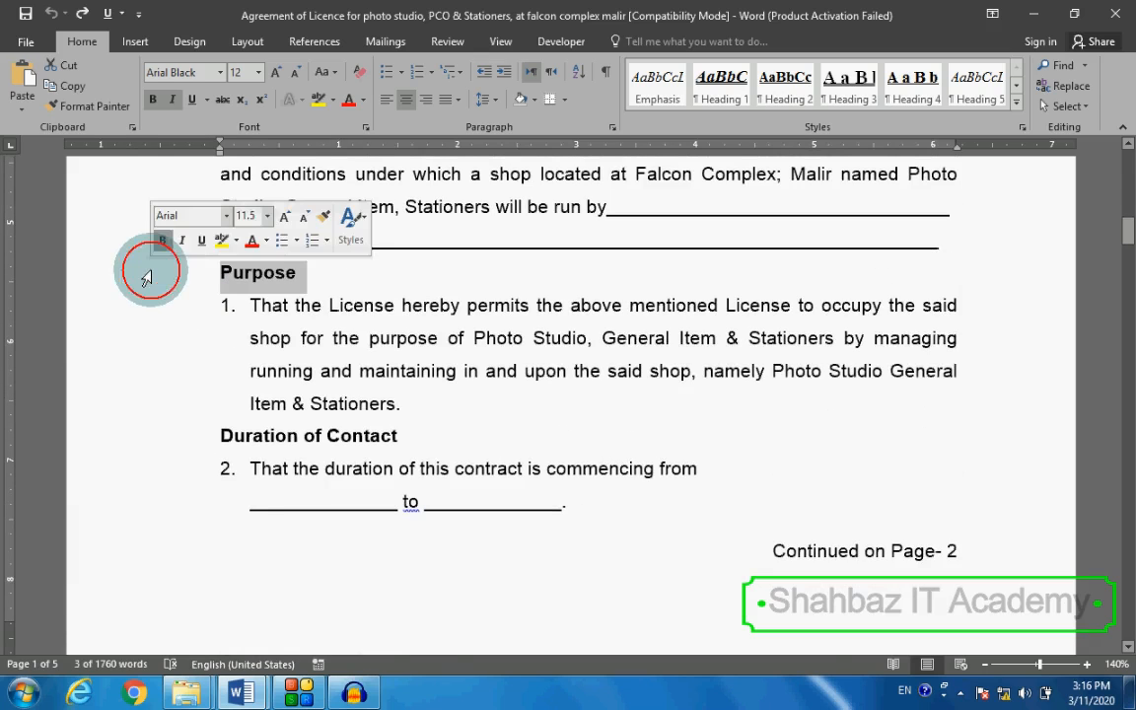
click(145, 308)
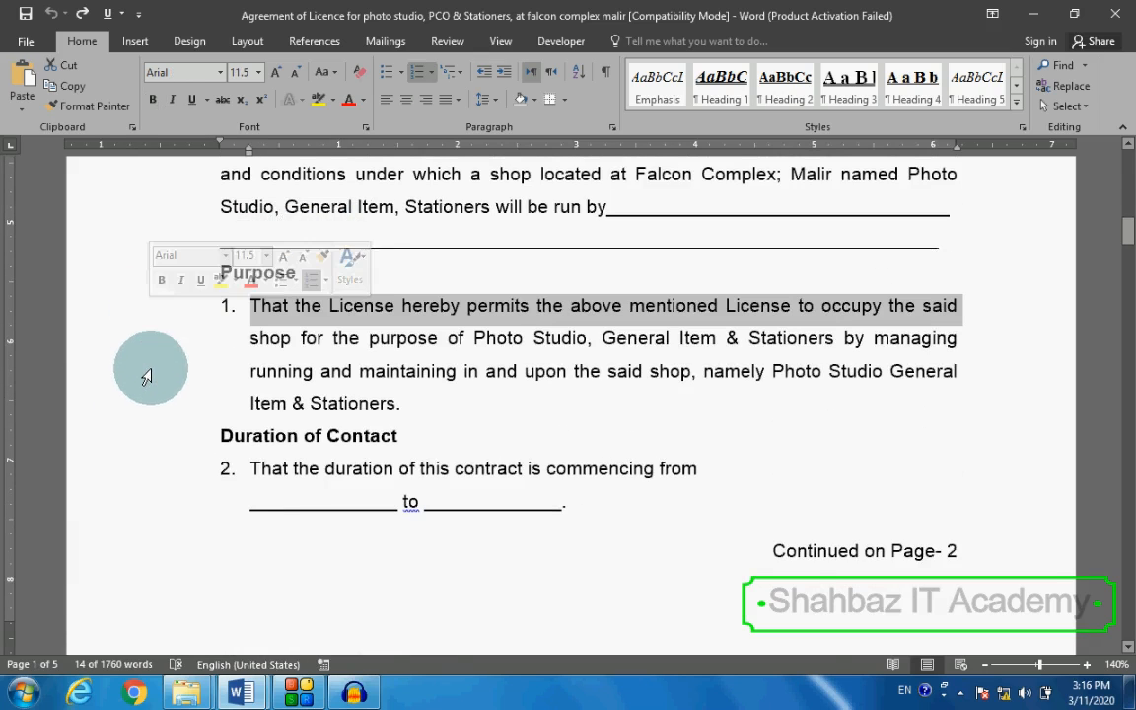
click(121, 435)
click(122, 468)
scroll(122, 471, down, 3)
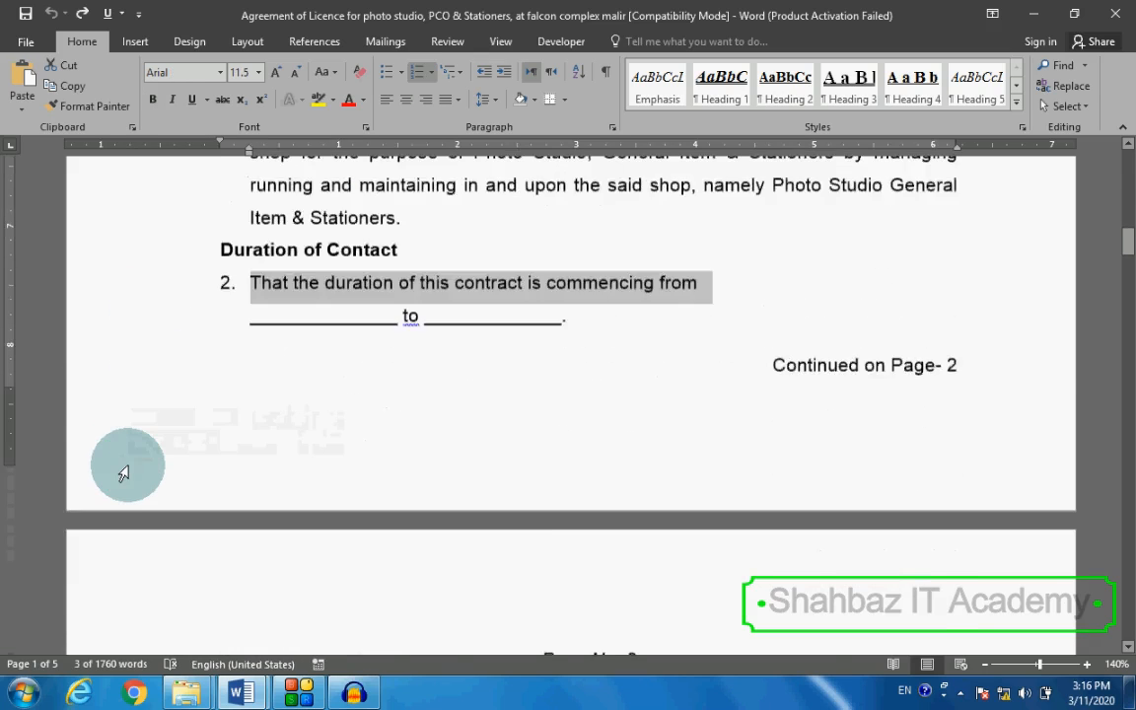
scroll(124, 462, down, 4)
scroll(132, 477, down, 4)
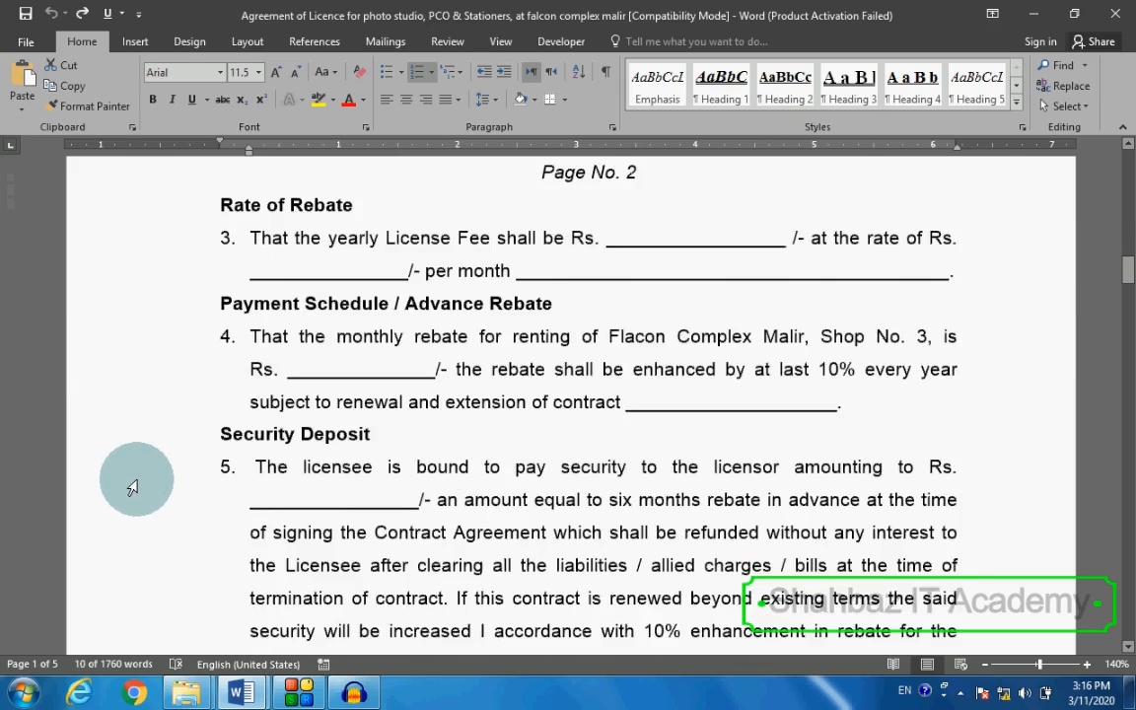
scroll(133, 481, down, 4)
scroll(197, 450, up, 7)
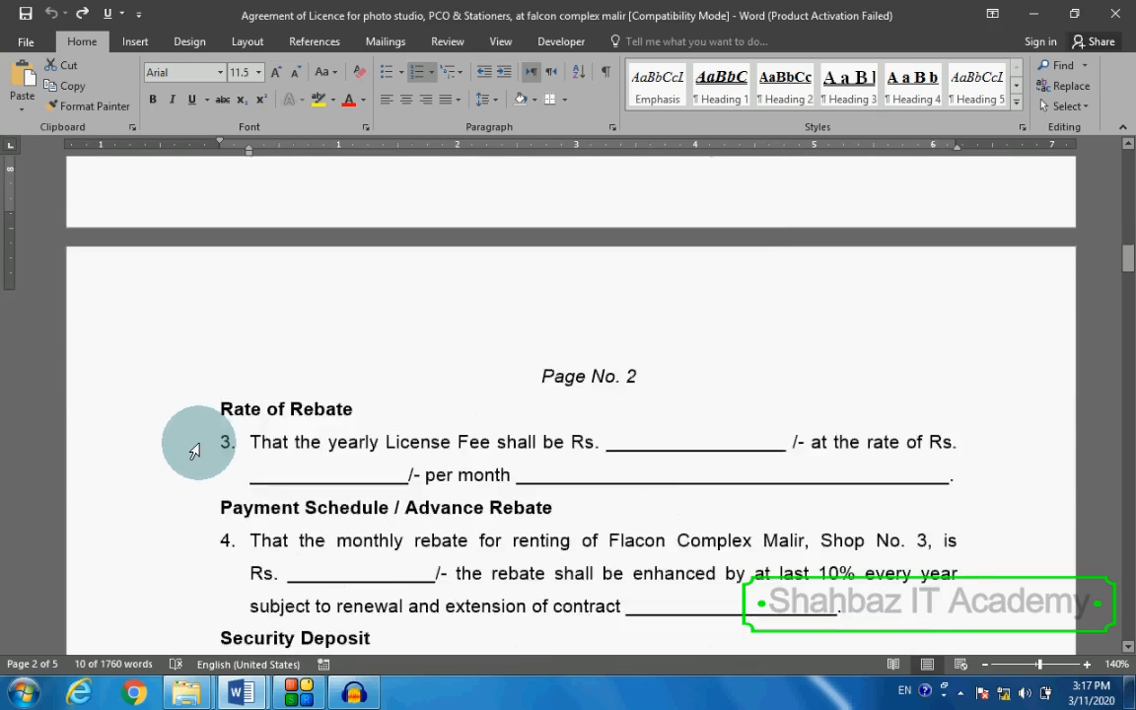
Examine the list numbering and indents of clauses 1 and 2 under the Purpose and Duration of Contact headings on page 1
scroll(195, 450, up, 12)
scroll(262, 414, down, 1)
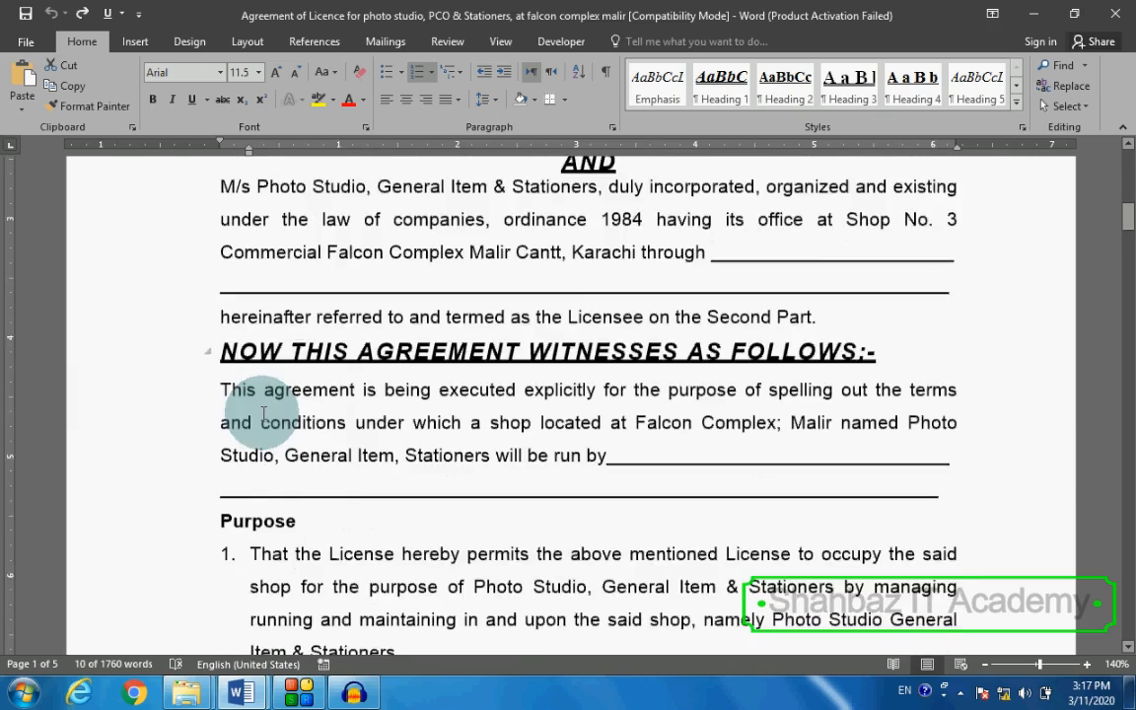
scroll(262, 414, down, 3)
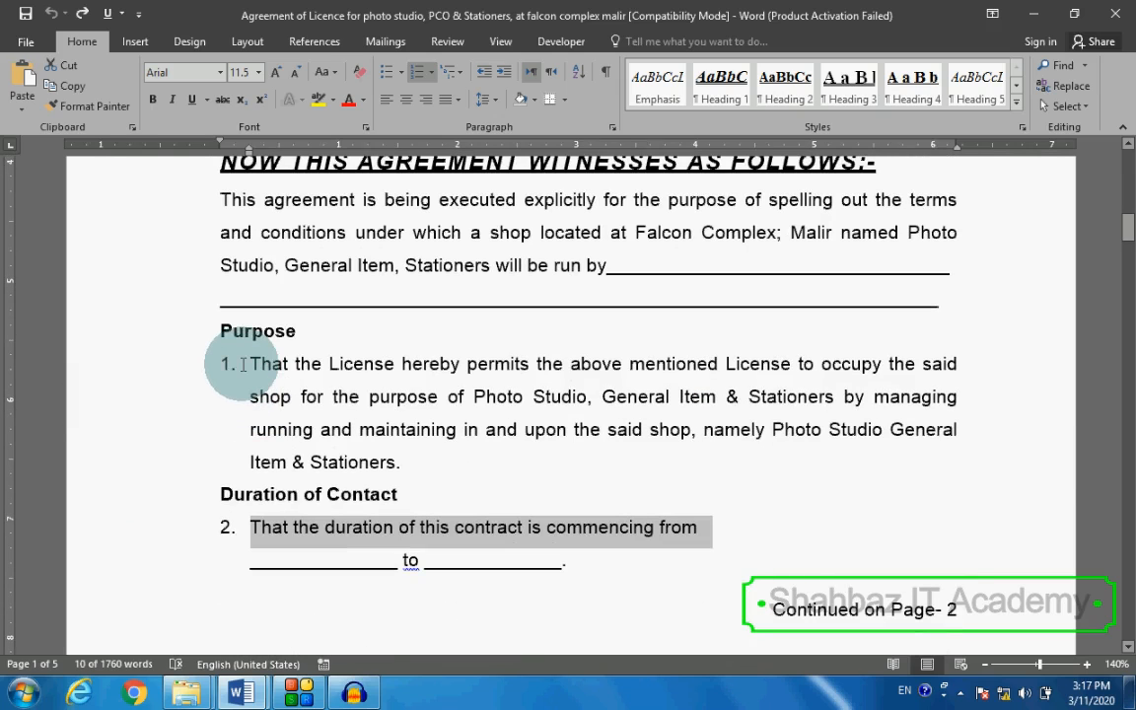
click(243, 364)
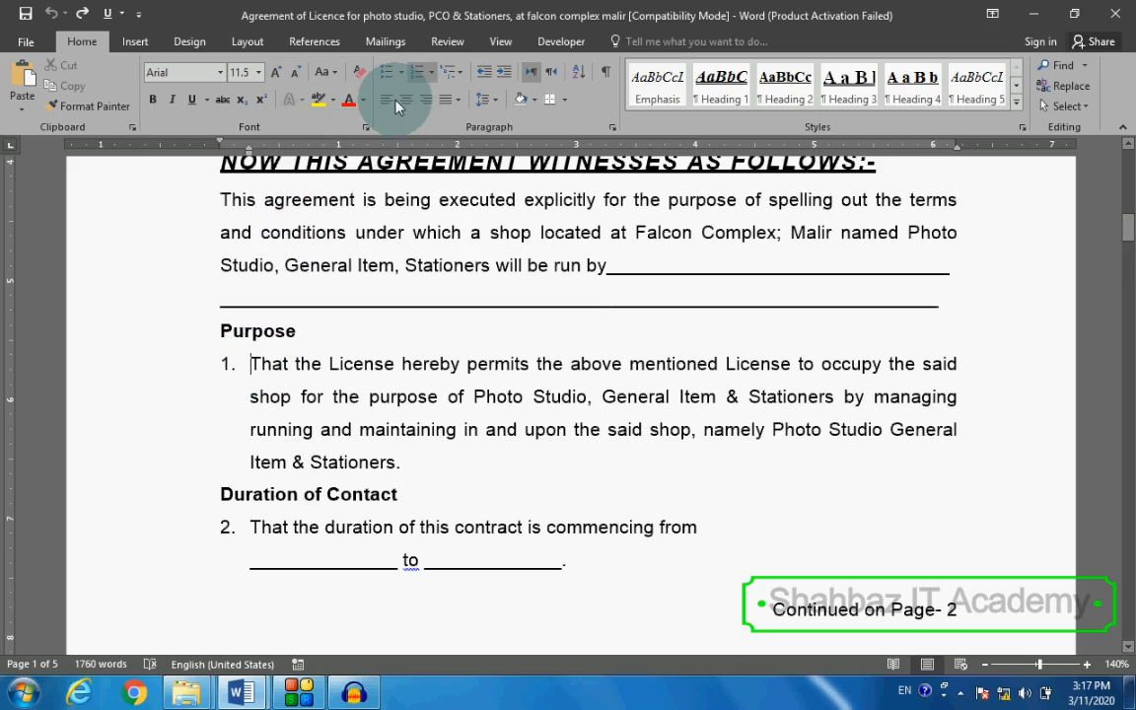
scroll(375, 375, down, 3)
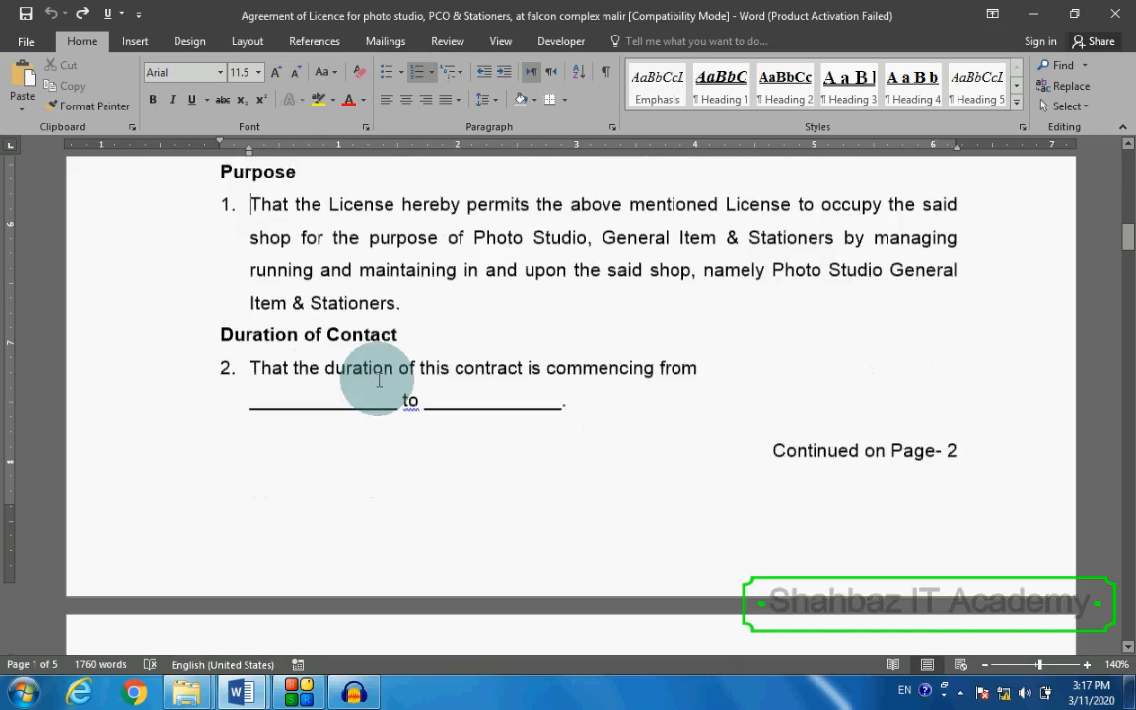
click(379, 317)
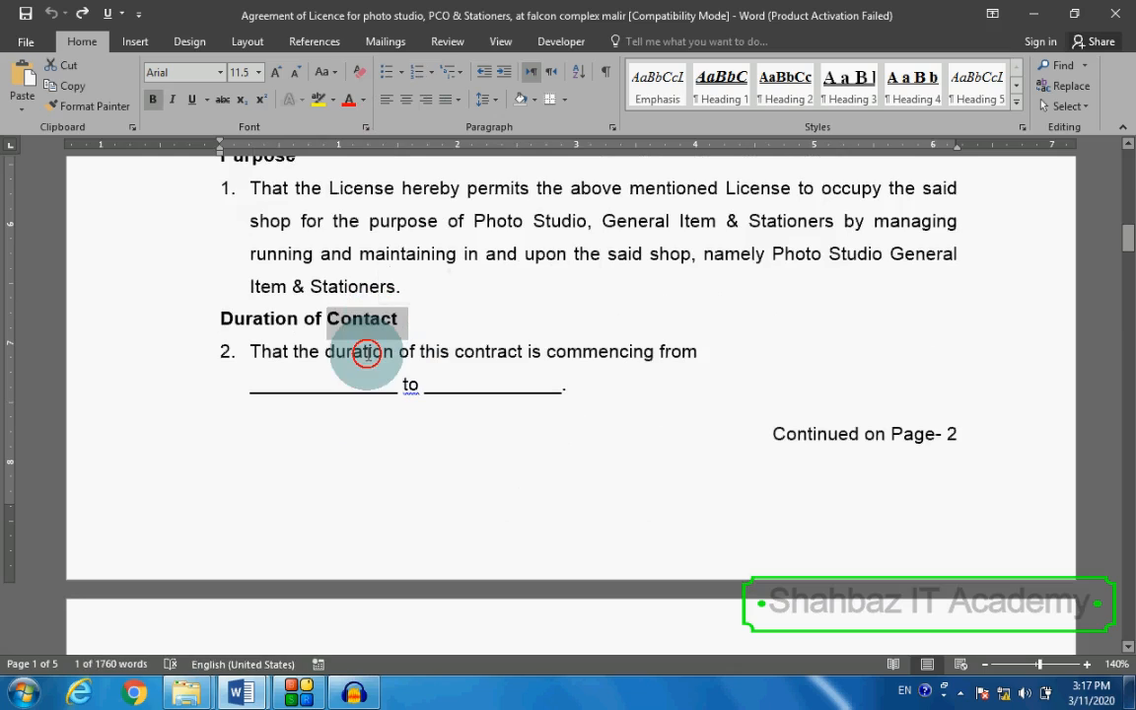
click(361, 353)
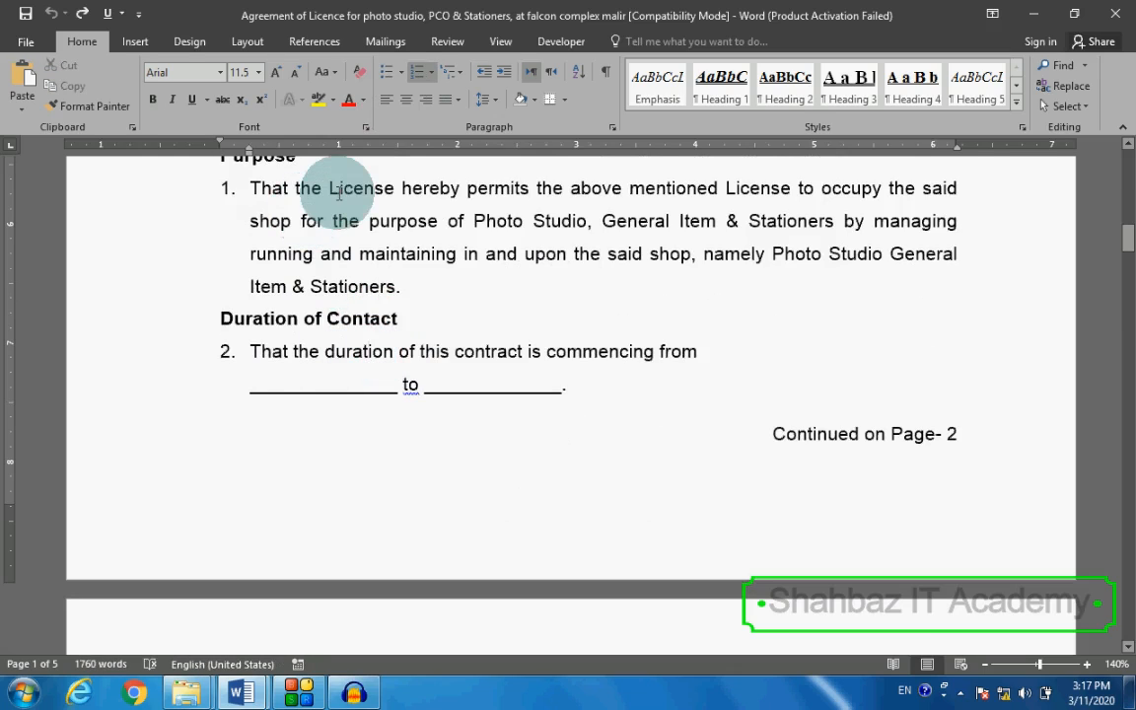
scroll(296, 257, up, 1)
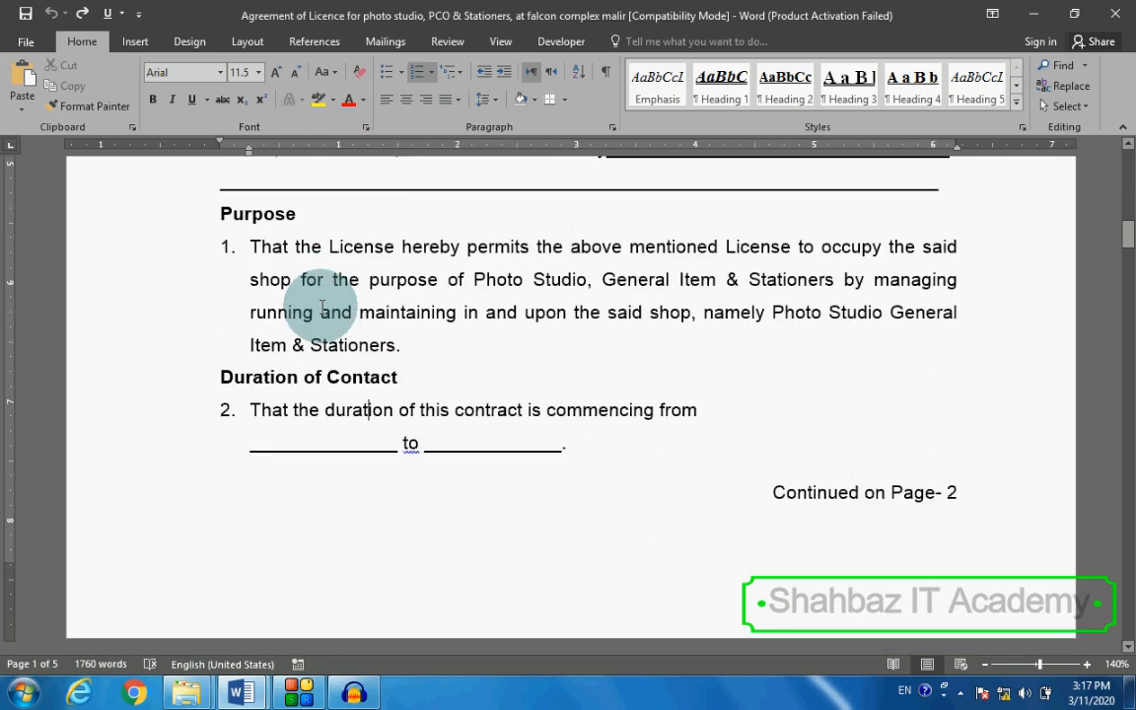
click(320, 312)
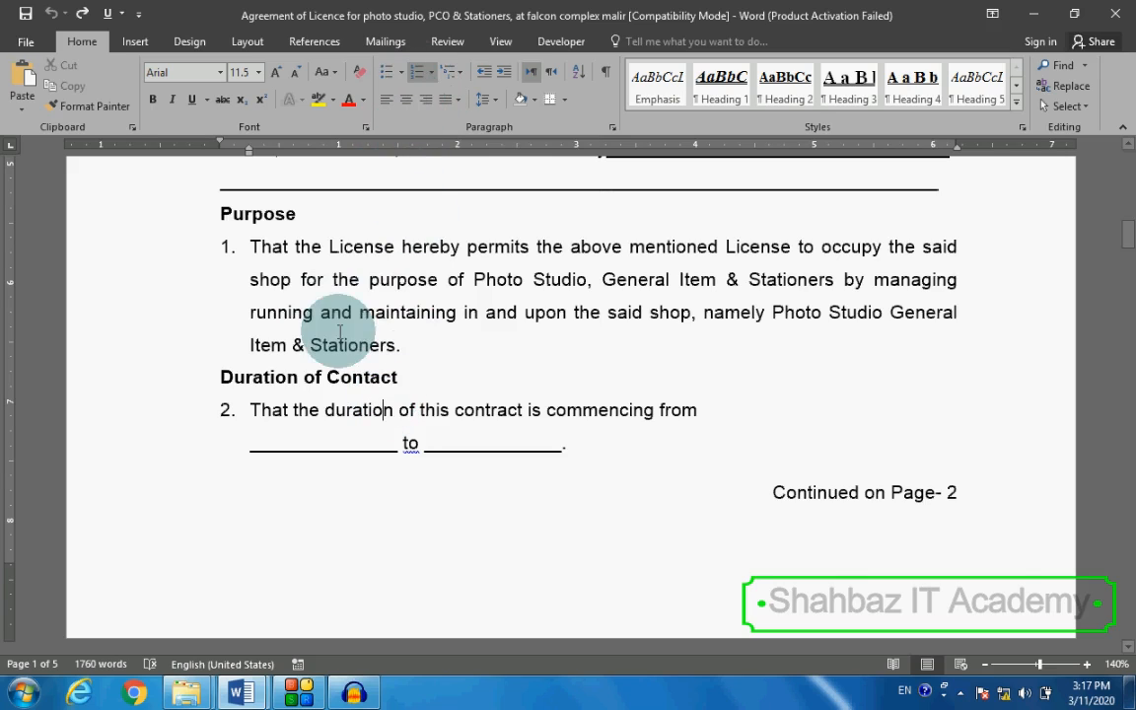
click(251, 249)
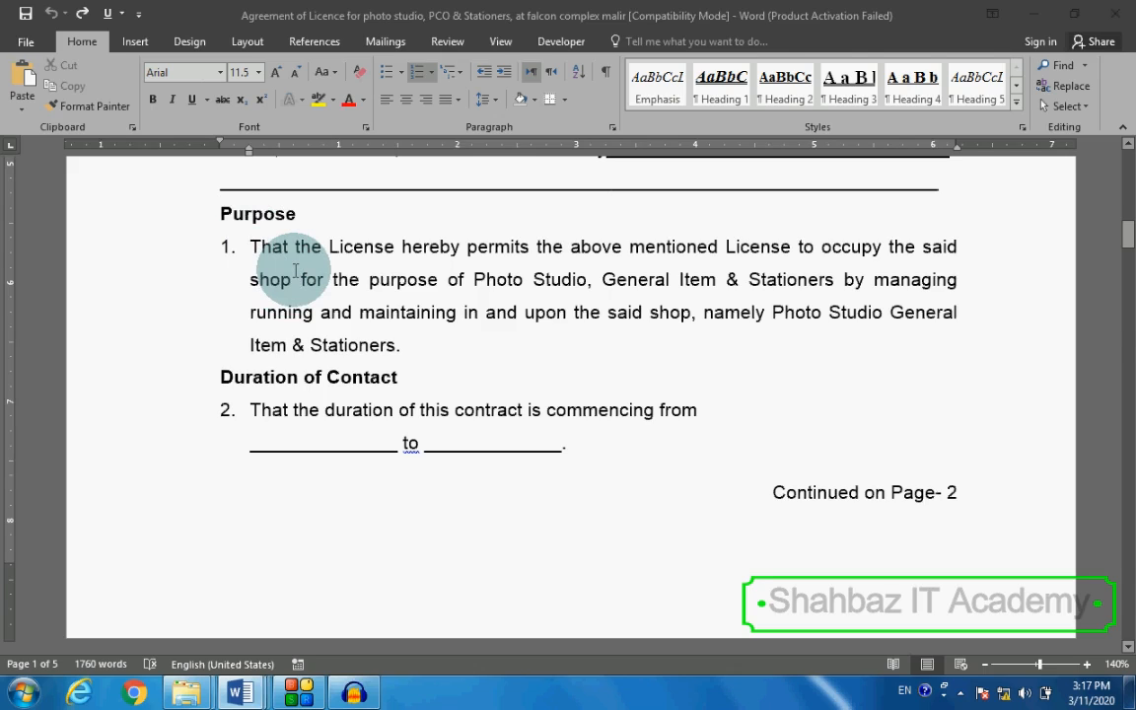
Create a new blank document with a "Heading" line and a second line reading "paragraf"
key(ctrl+n)
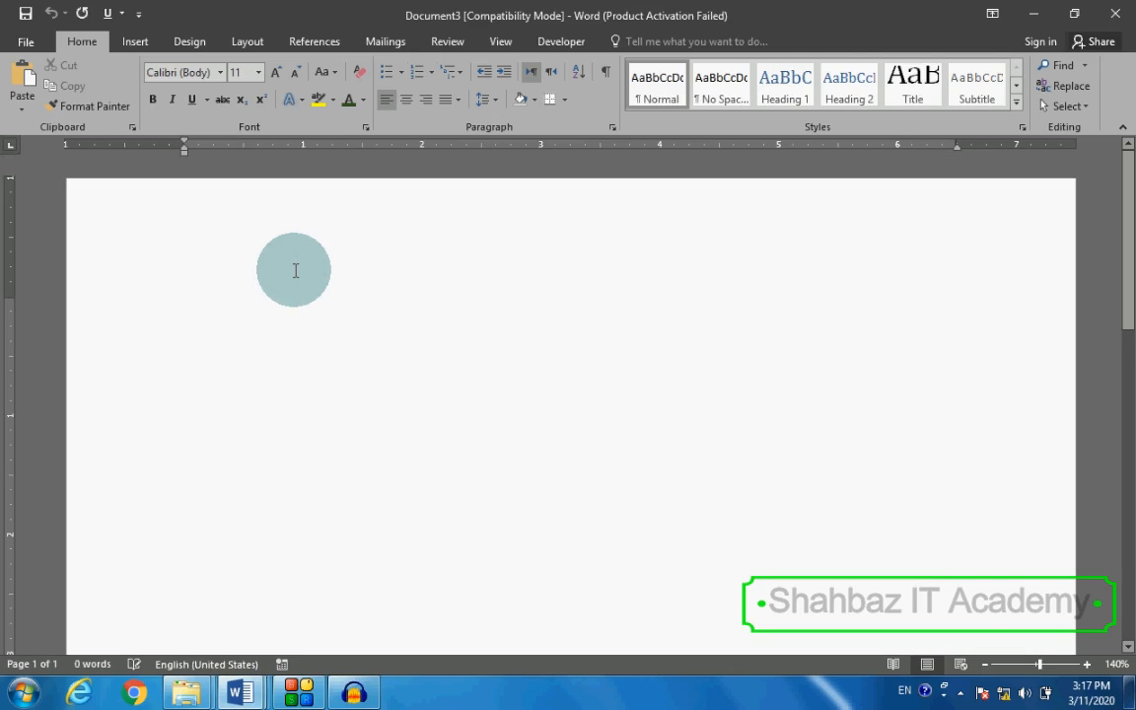
text(Heading)
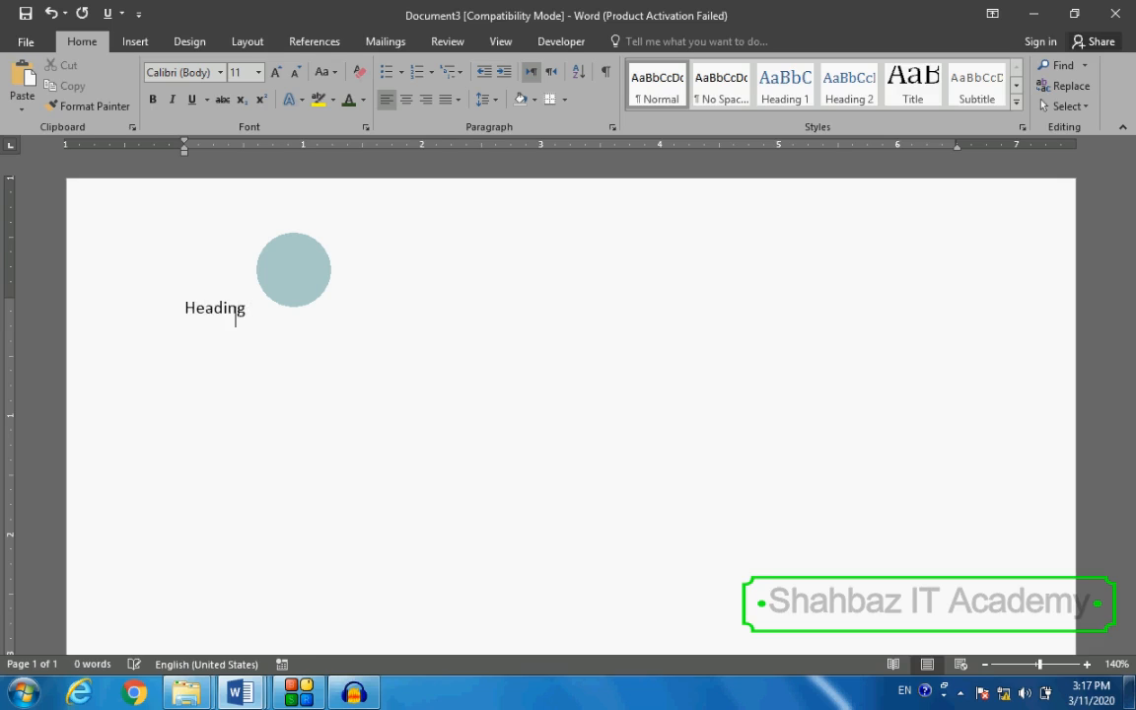
key(Return)
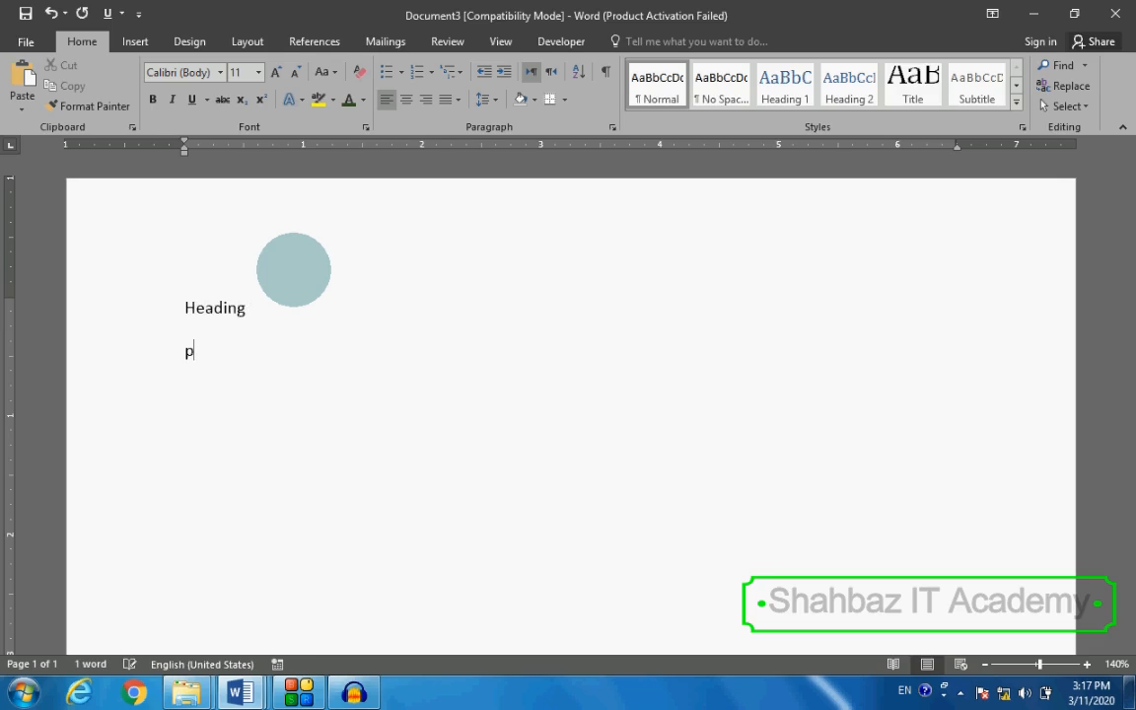
text(paragraf)
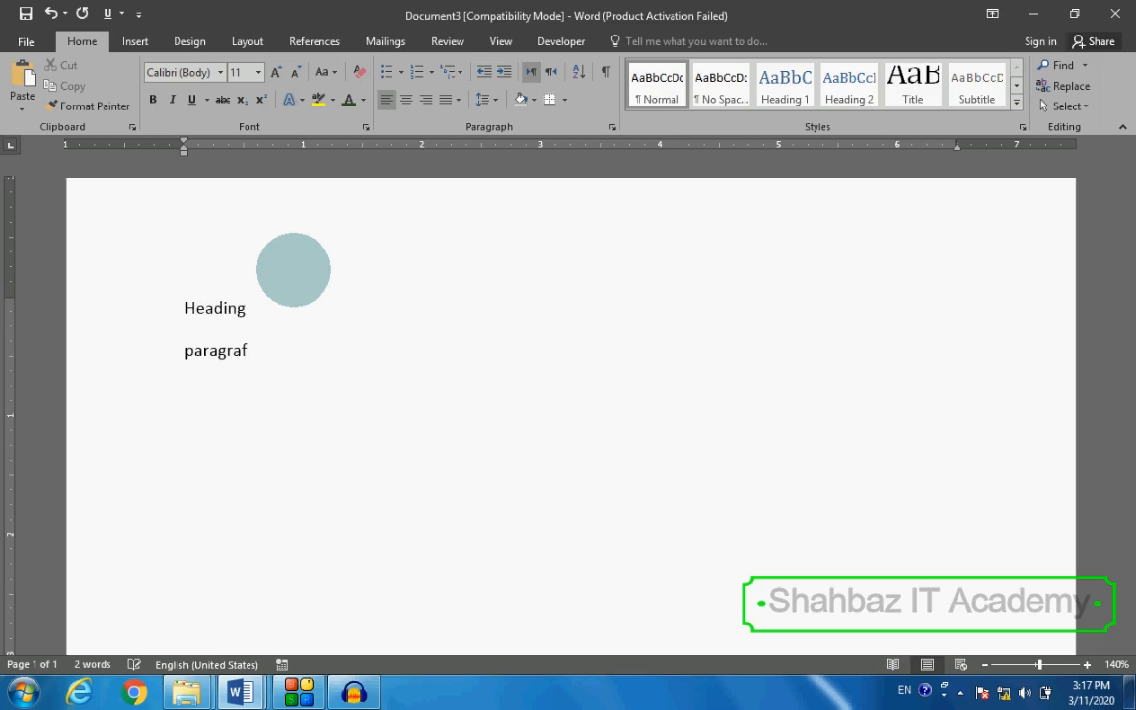
Number the "paragraf" line as a list item, outdent it to the margin, and extend it with filler text across the line
click(414, 74)
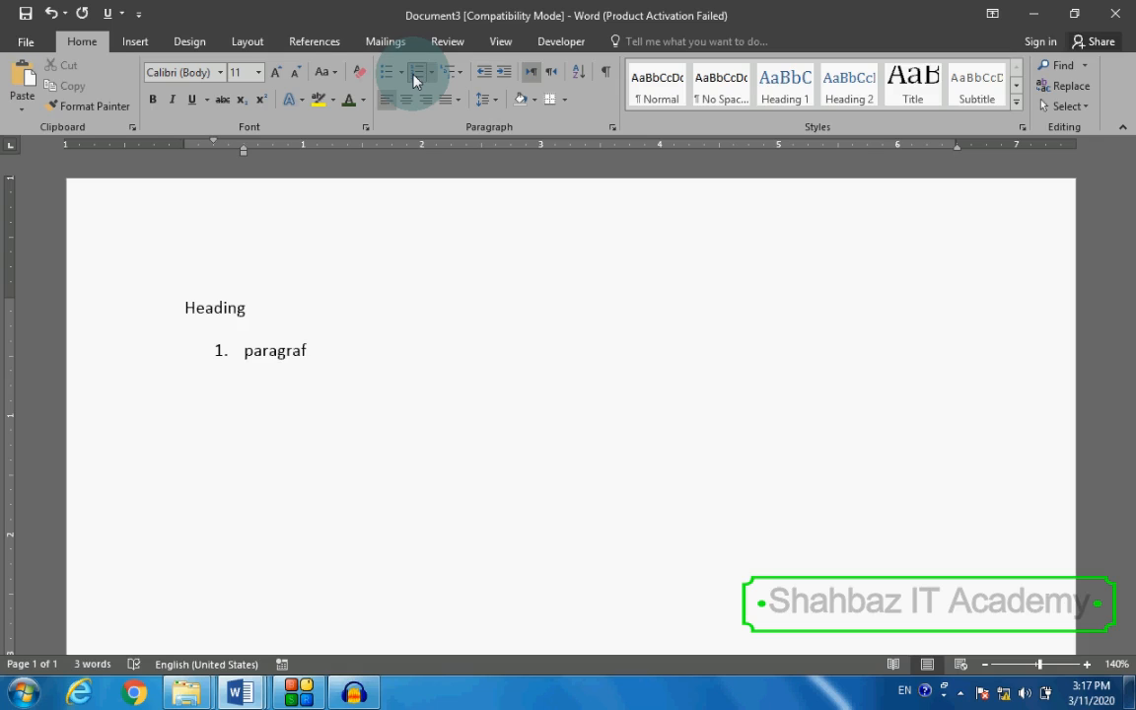
key(shift+Tab)
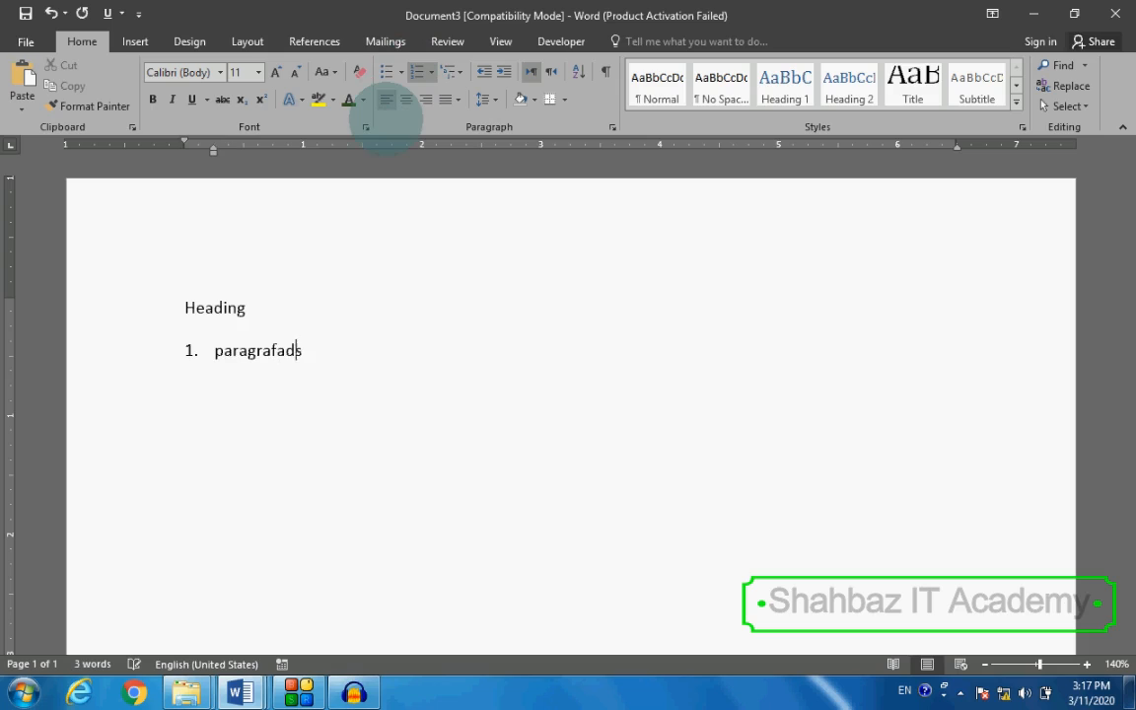
text(kjdsfl;k a;lskdj`c l;kadjsf ;laksdjf ;alsdkjf a;sdlkjf)
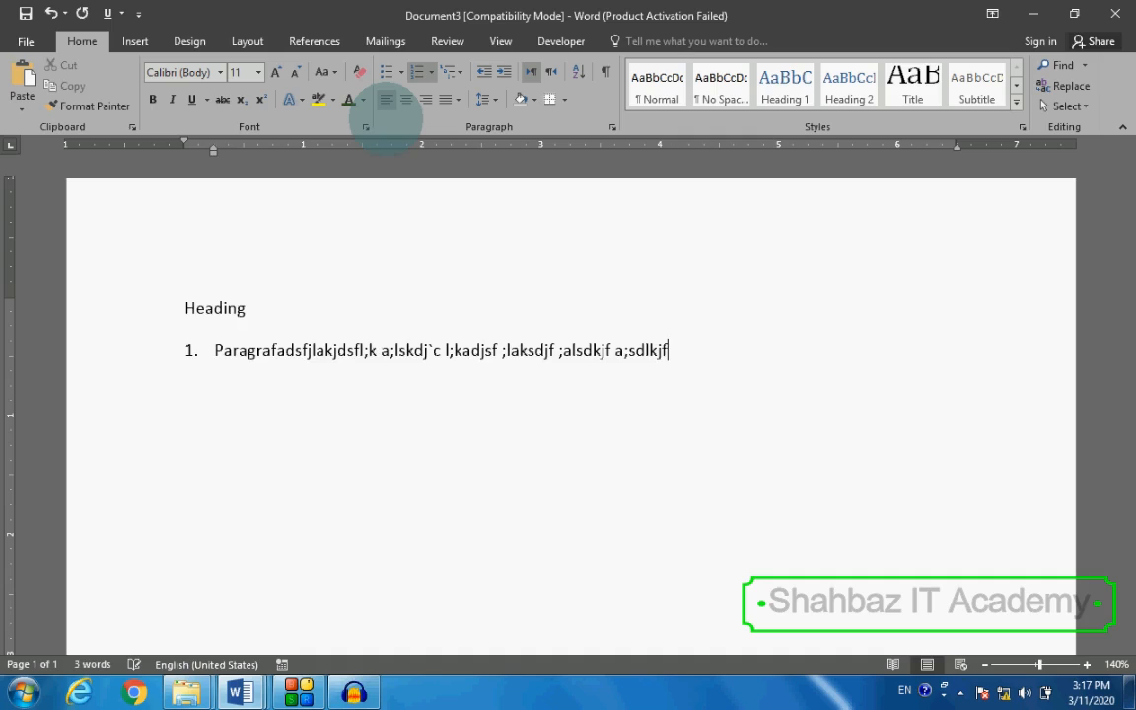
End the numbered list after item 1 and add a "Heading 2" line with an unnumbered filler paragraph below it
key(Return)
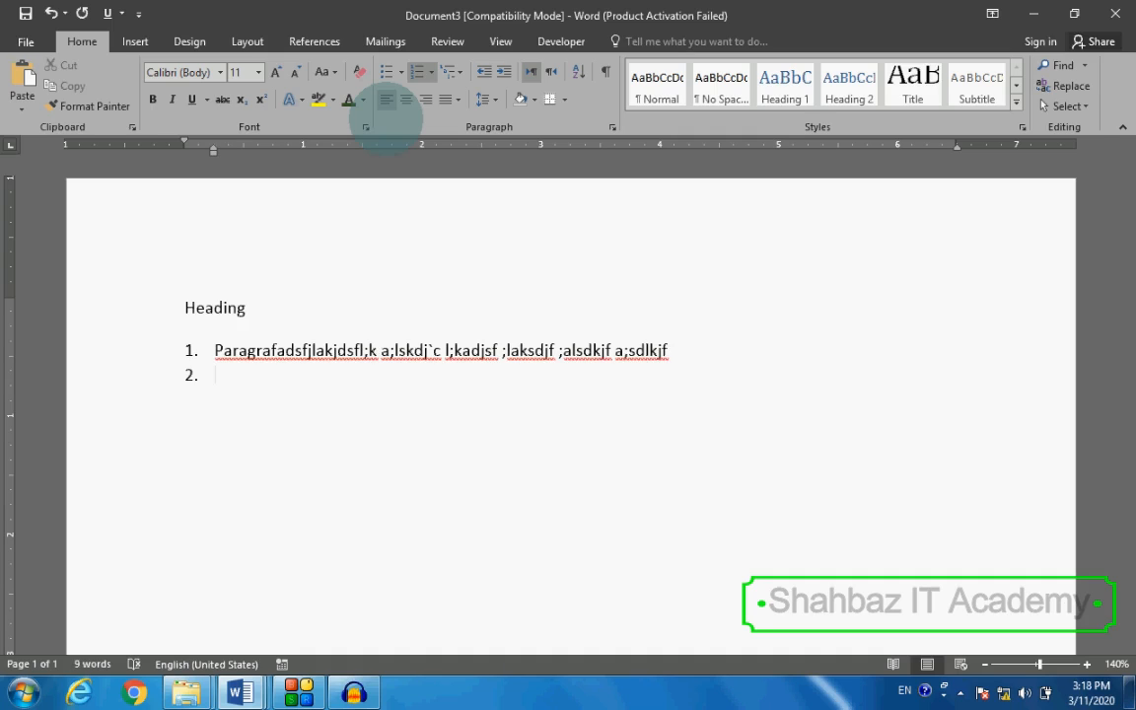
key(BackSpace)
key(BackSpace)
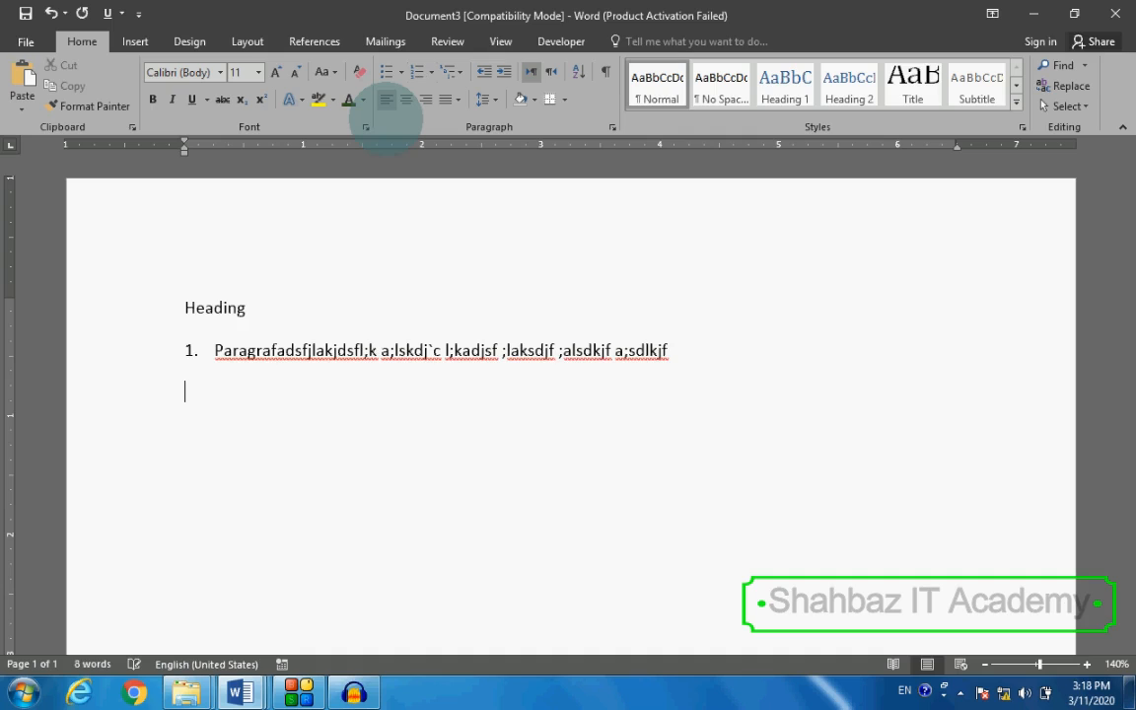
text(heading 2)
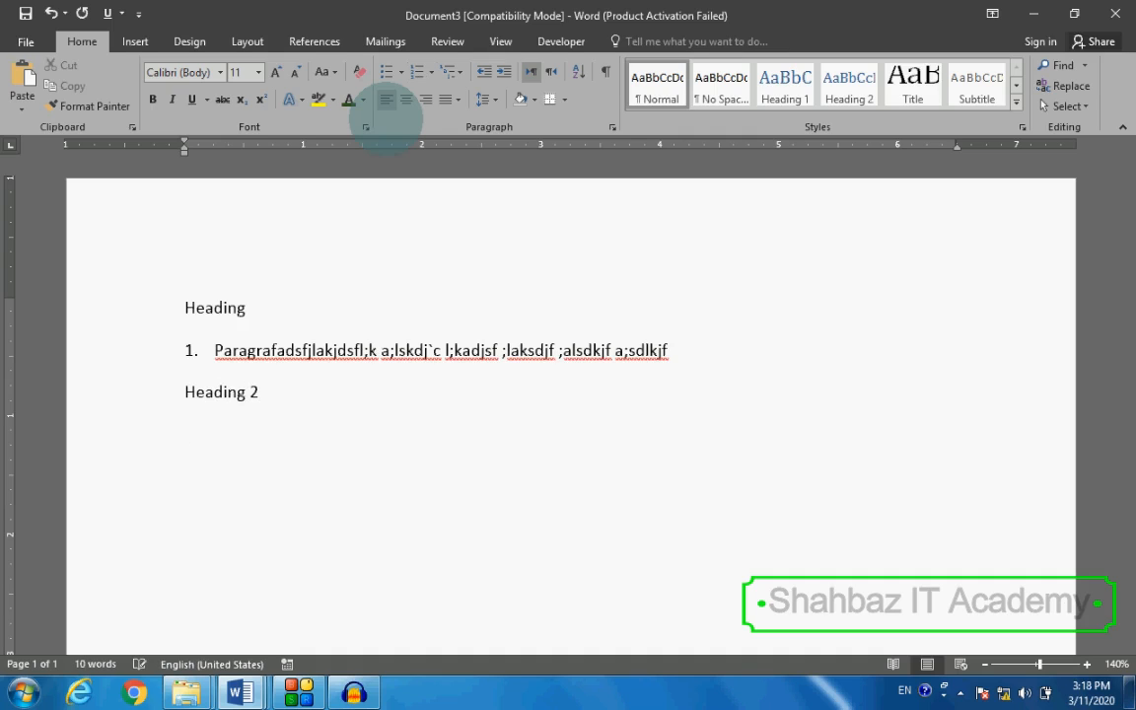
text(dlkjf ;lkajdf ;klajdf ;klajdf)
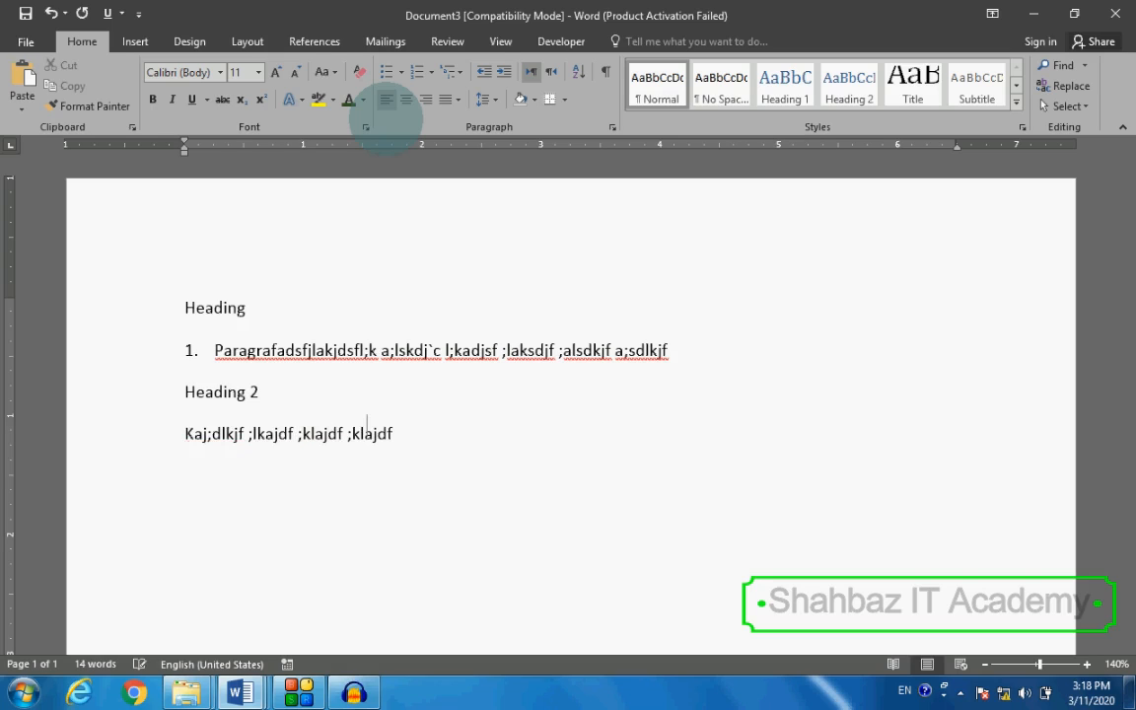
Number the filler paragraph under Heading 2 as item 2 and outdent it to align with item 1
key(Home)
key(shift+Down)
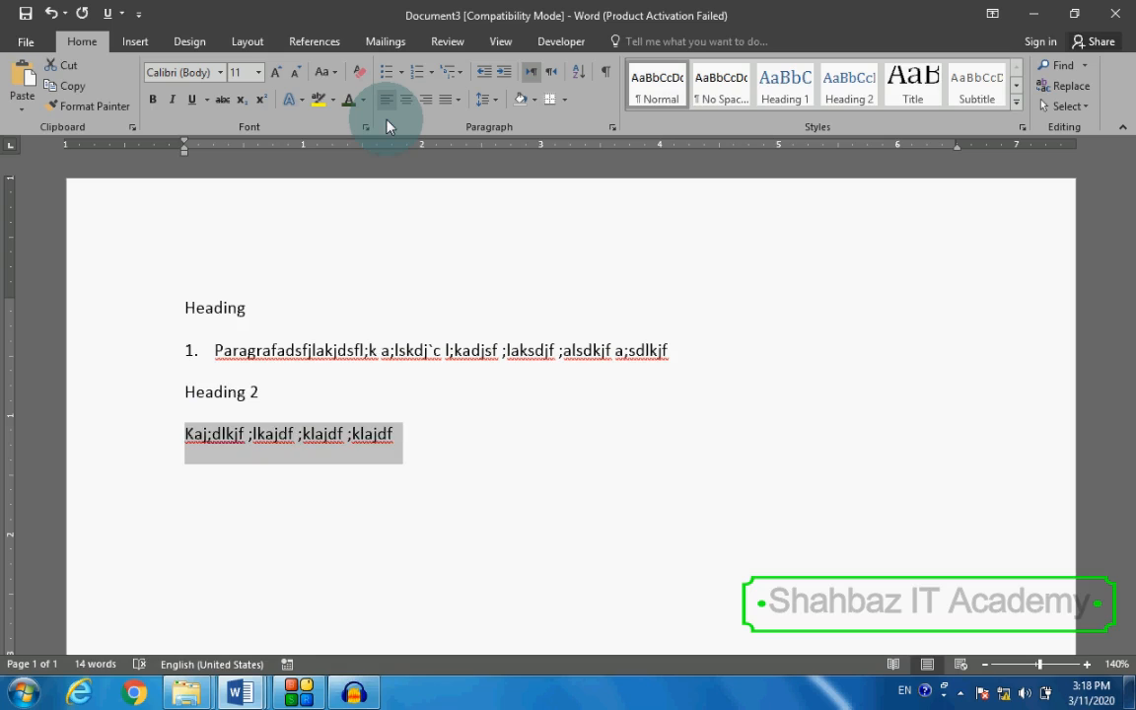
key(Right)
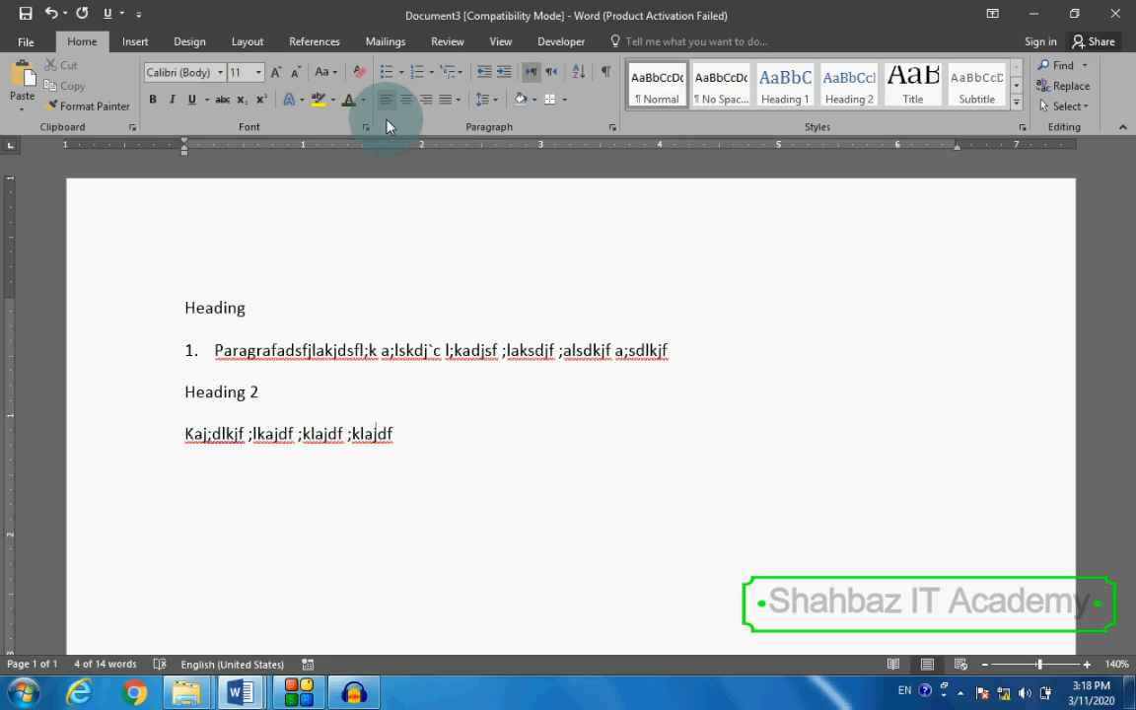
click(415, 72)
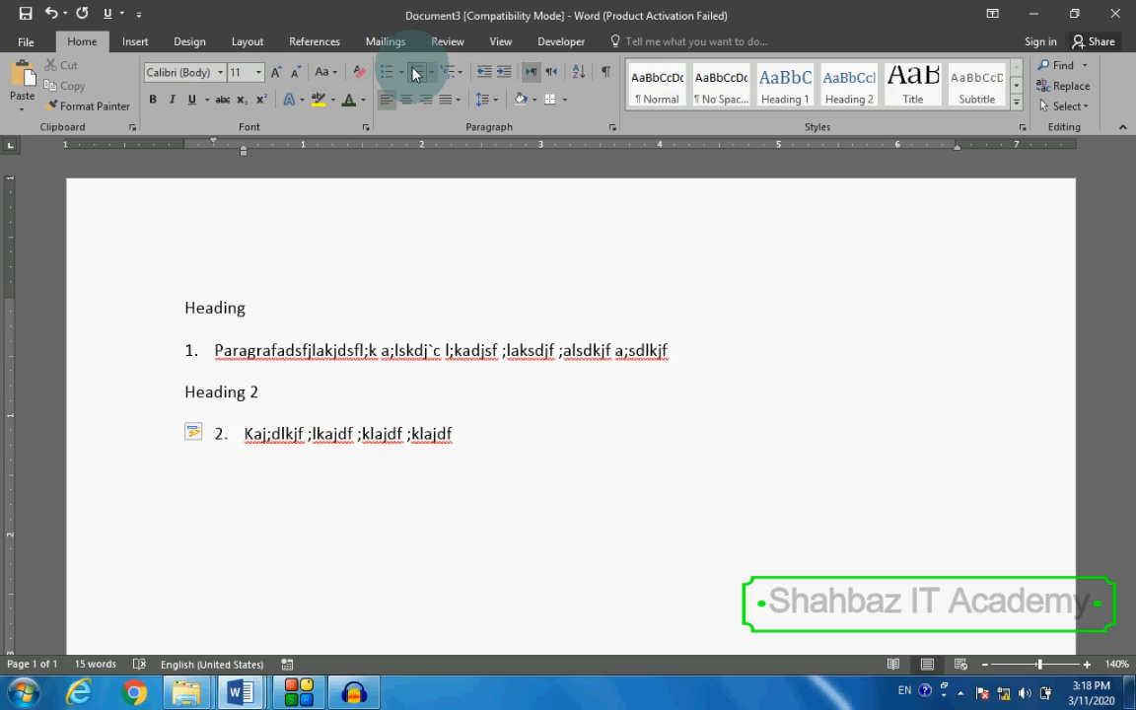
key(ctrl+shift+m)
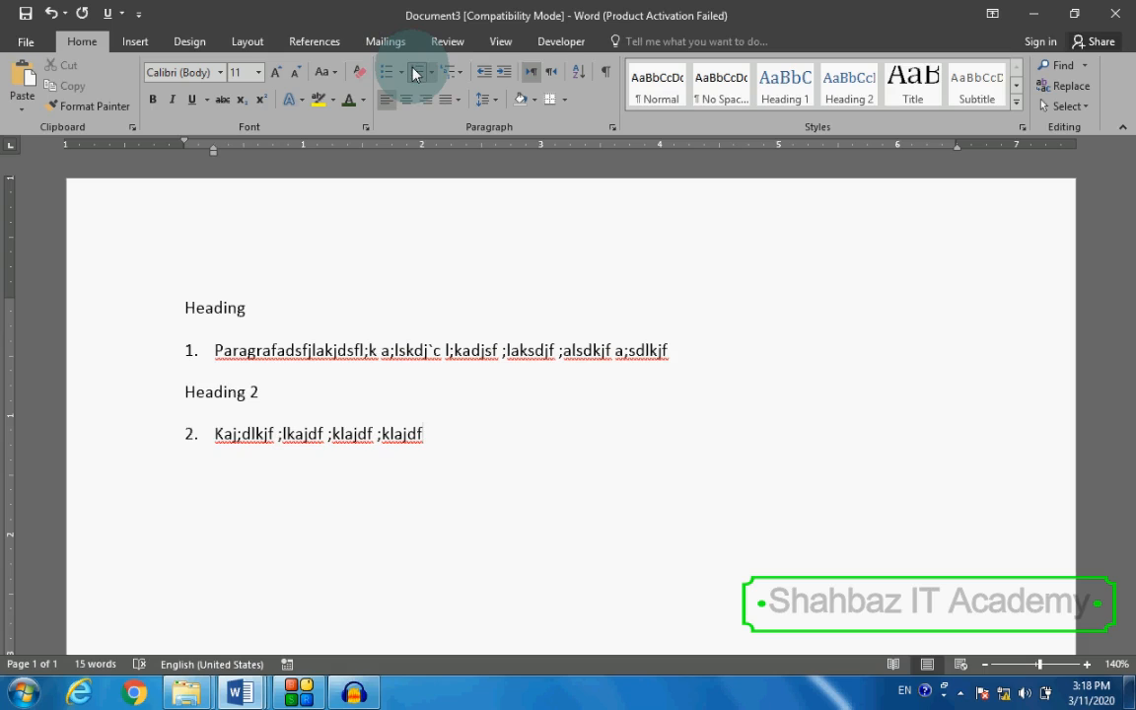
Extend item 2 with more filler text and add a numbered item 3 of filler text below it
text(kjdsfl;kj a;lkdjf ;lkajdf a)
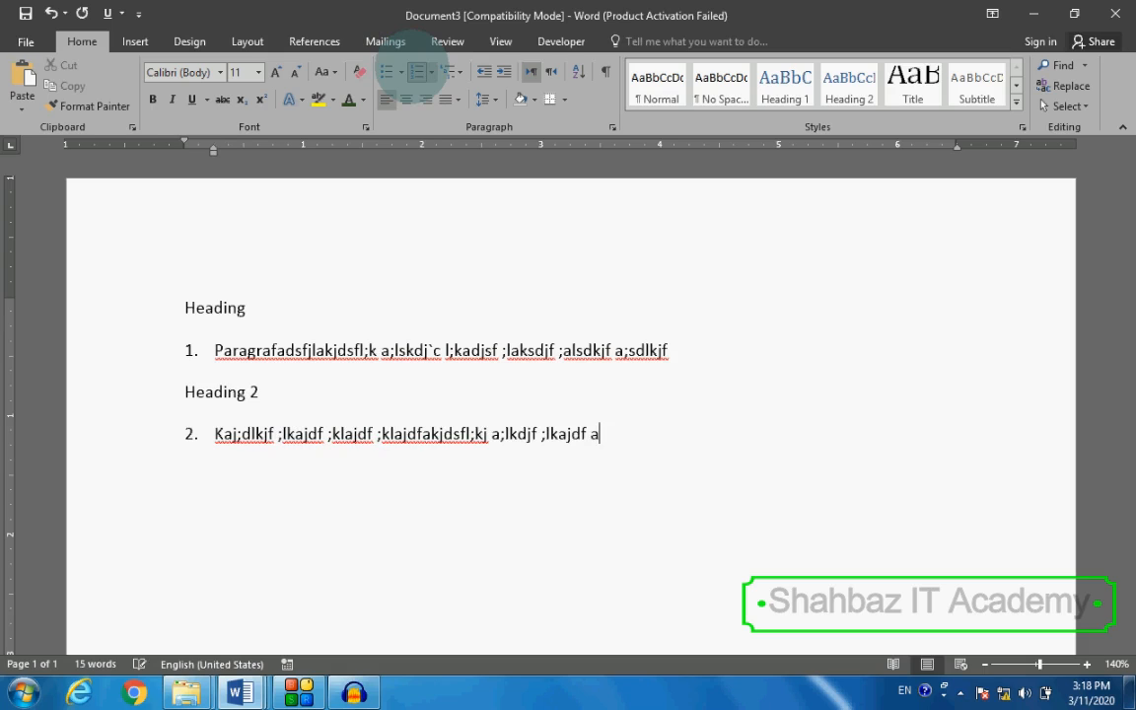
key(Return)
text(asdlkjf;alkdsjf ;lkajdsf)
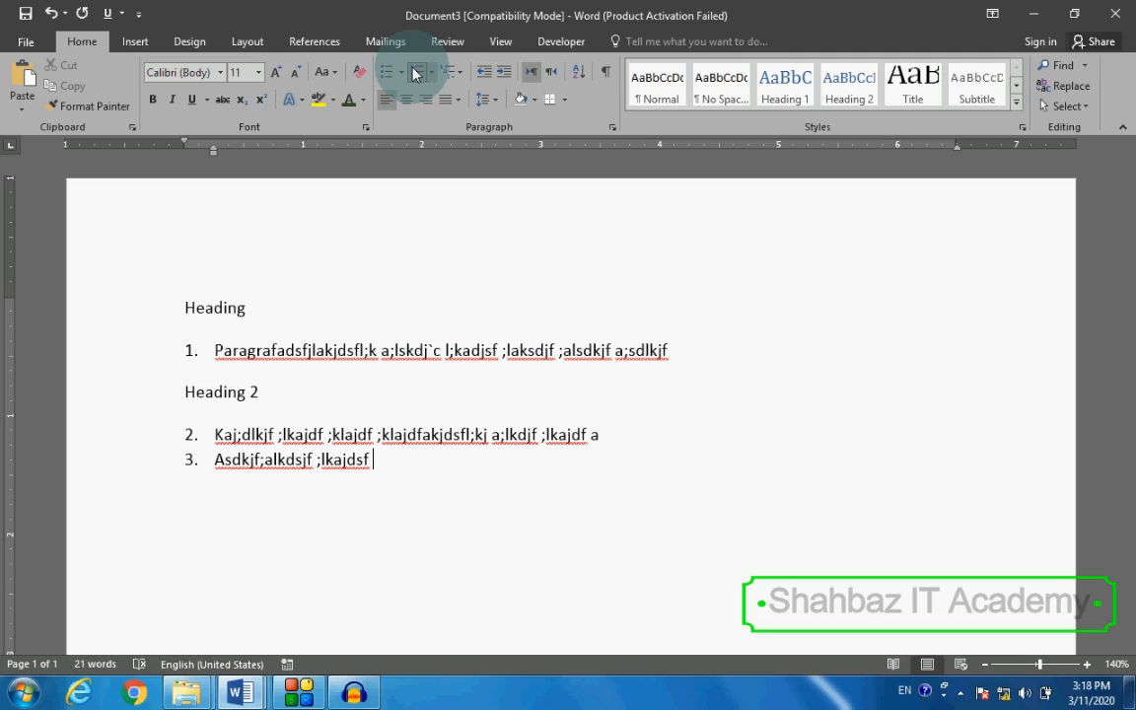
Undo all entries made below the first numbered paragraph, including the Heading 2 line and its numbered items
key(ctrl+z)
key(ctrl+z)
key(ctrl+z)
key(ctrl+z)
key(ctrl+z)
key(ctrl+z)
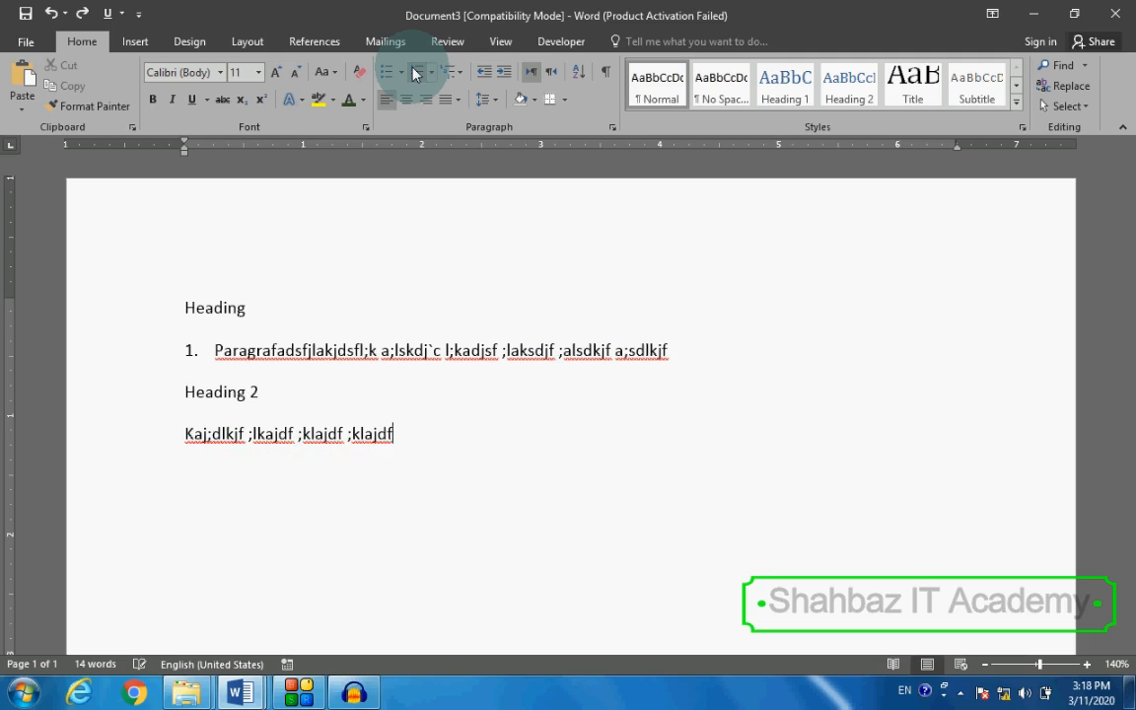
key(ctrl+z)
key(ctrl+z)
key(ctrl+z)
key(ctrl+z)
key(ctrl+z)
key(ctrl+z)
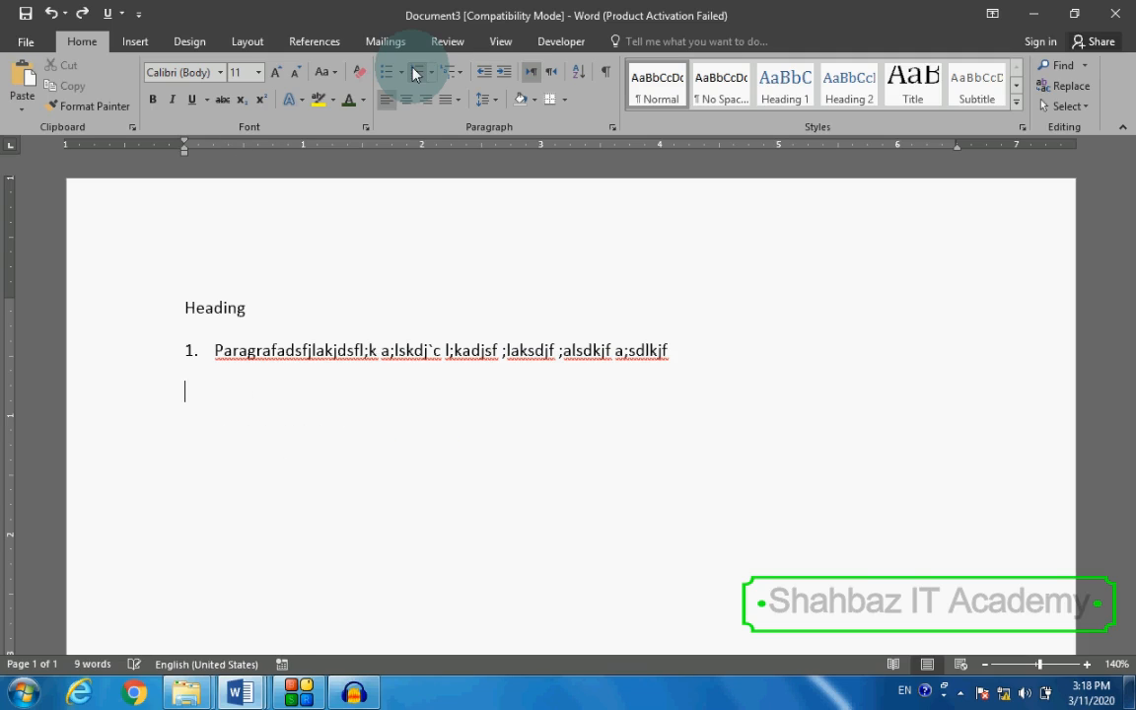
key(ctrl+z)
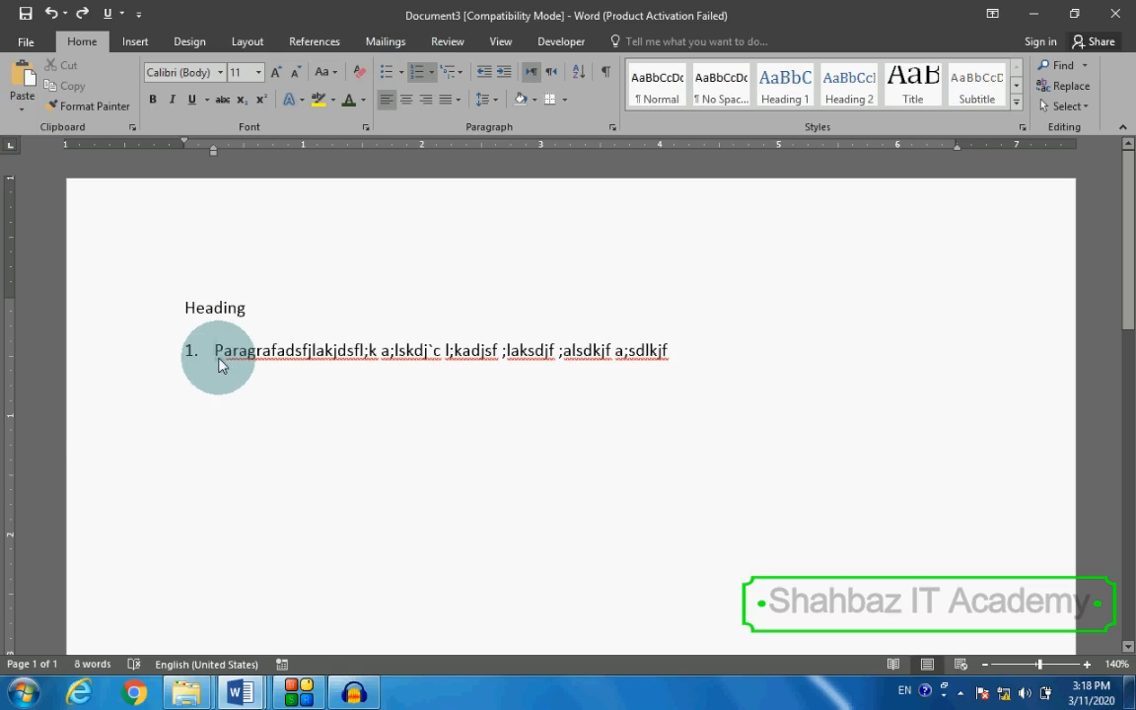
Select the number of item 1, then end the list below it and add an unnumbered filler line in place of a heading
mouse_move(182, 356)
mouse_down()
mouse_move(221, 368)
mouse_move(186, 342)
mouse_up()
click(186, 345)
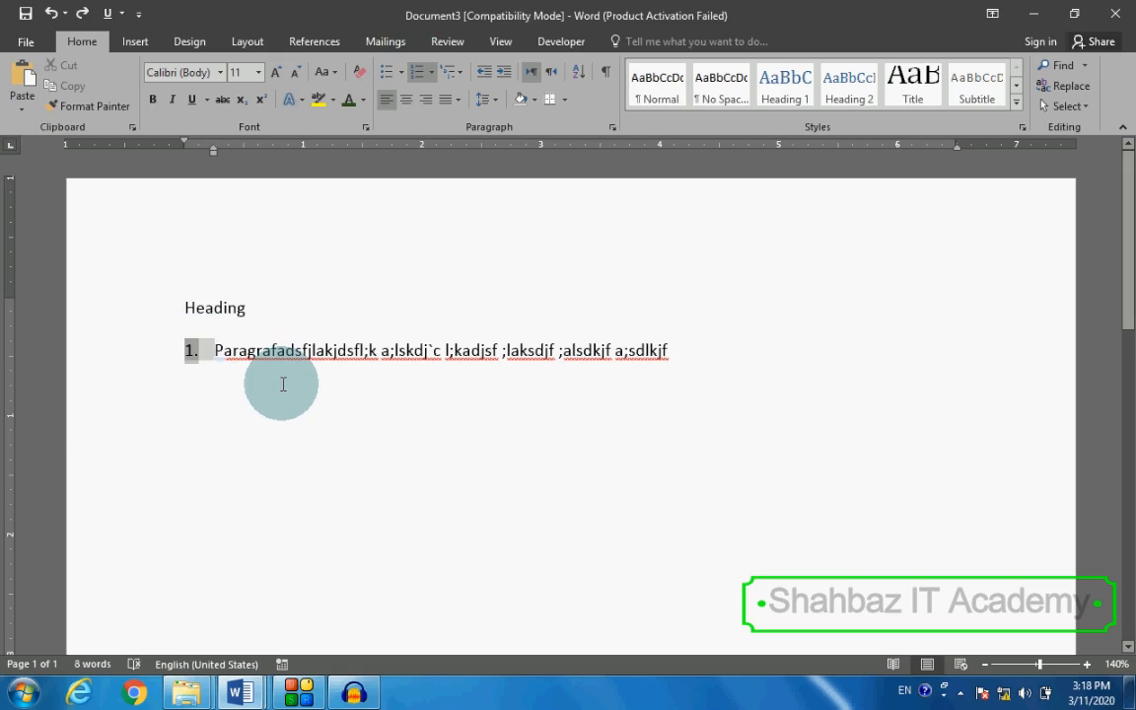
click(279, 355)
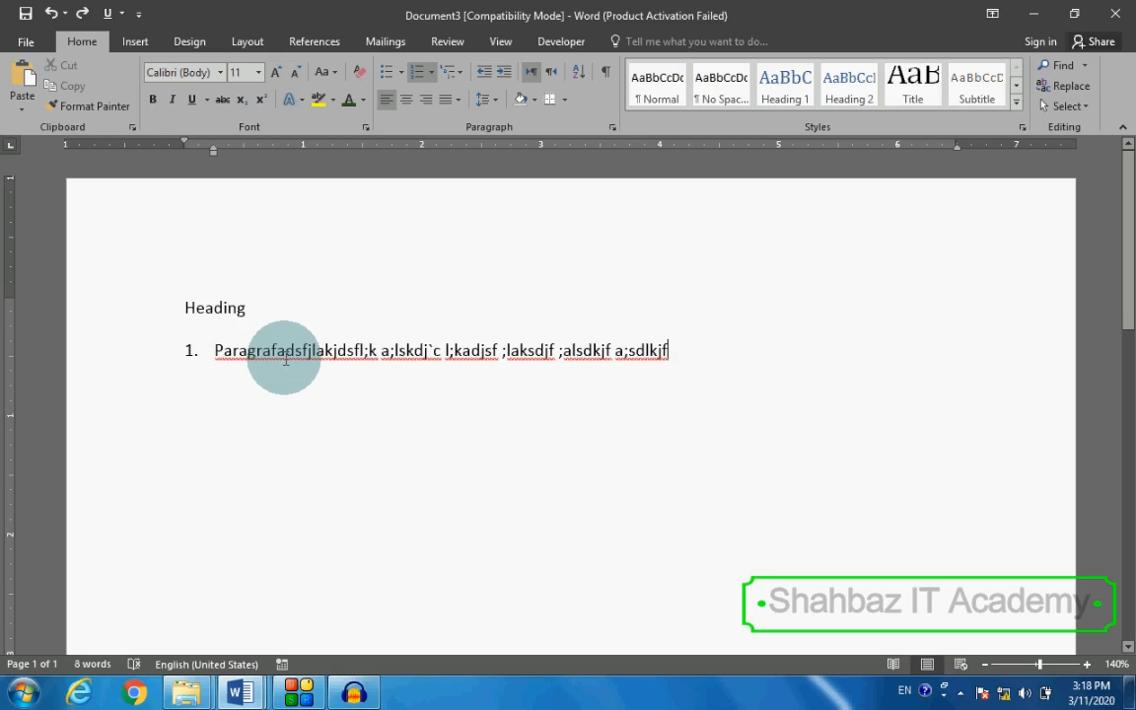
key(Return)
key(BackSpace)
key(BackSpace)
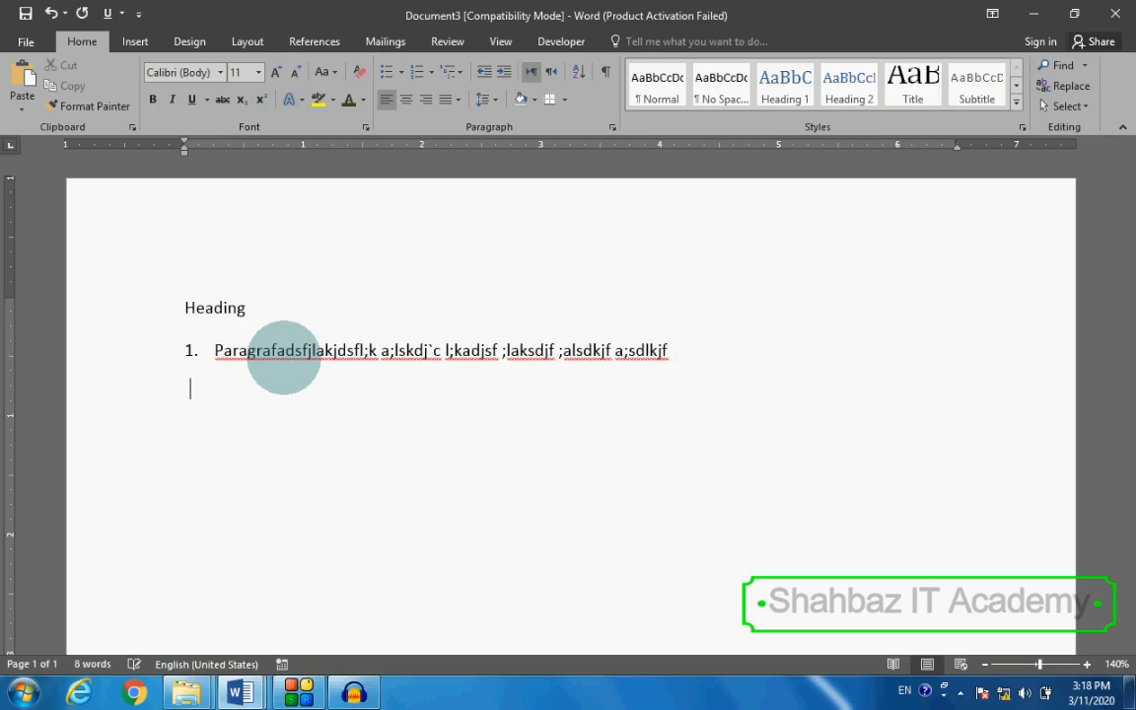
text(Jl;kahdlkjflka jdslf;k)
key(Return)
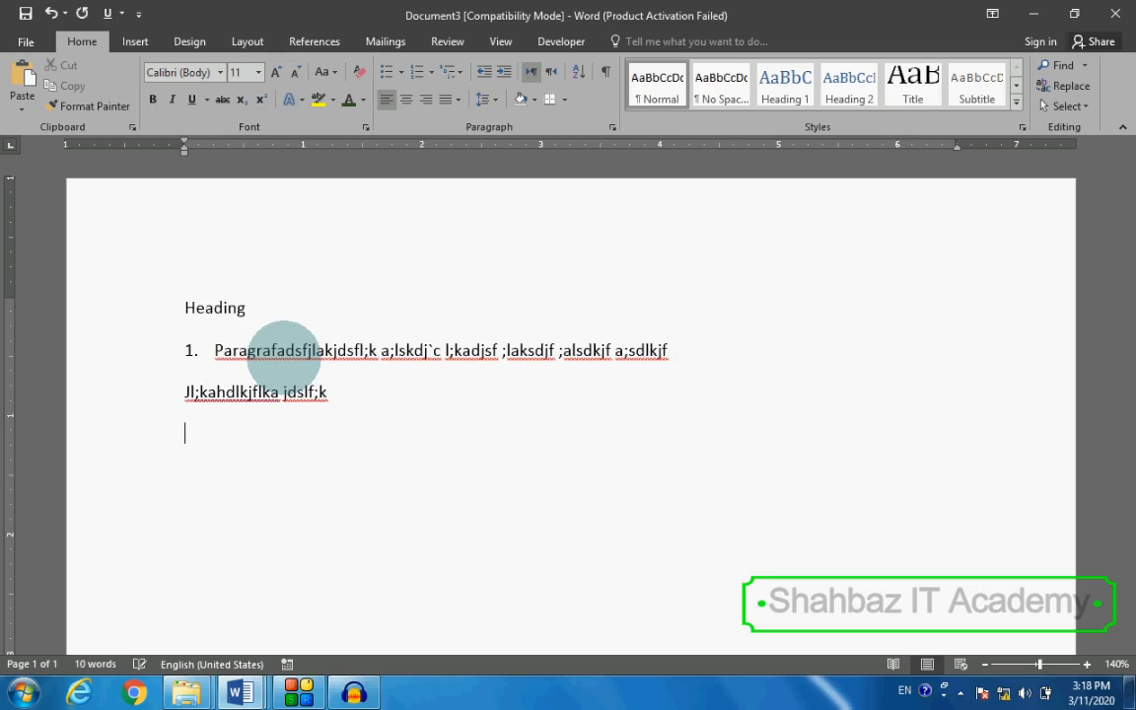
Add a line reading "paragraph" below the filler line and give it item 1's numbering and indent as item 2
text(paragraph)
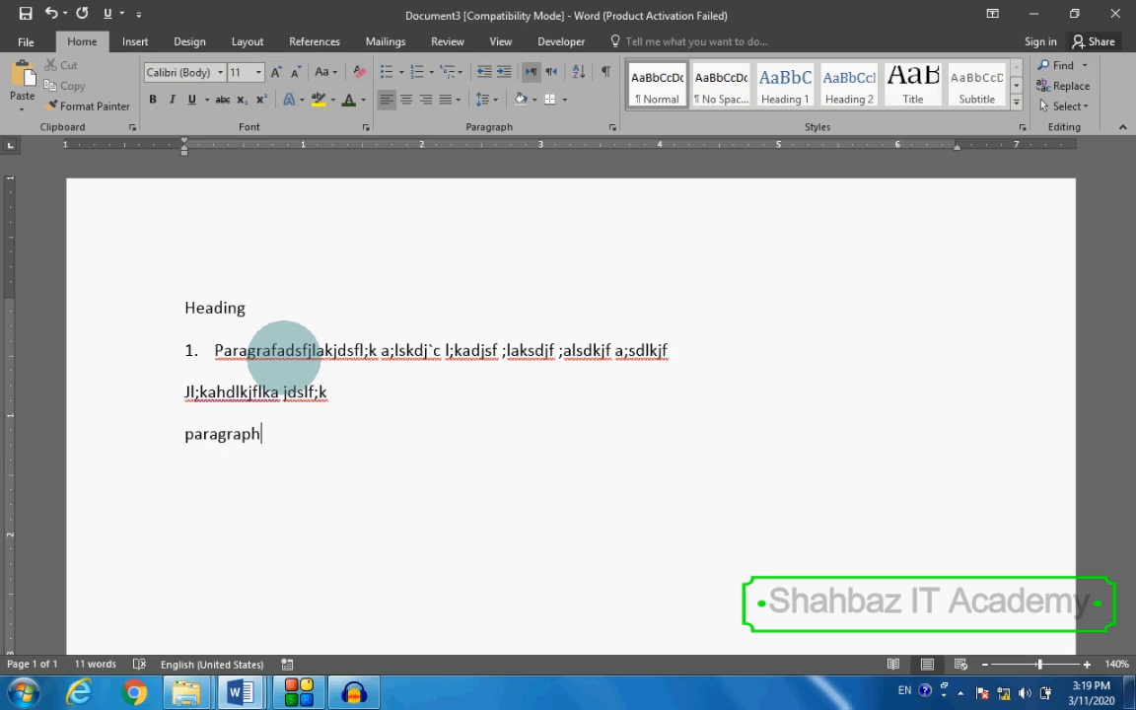
key(Home)
key(F4)
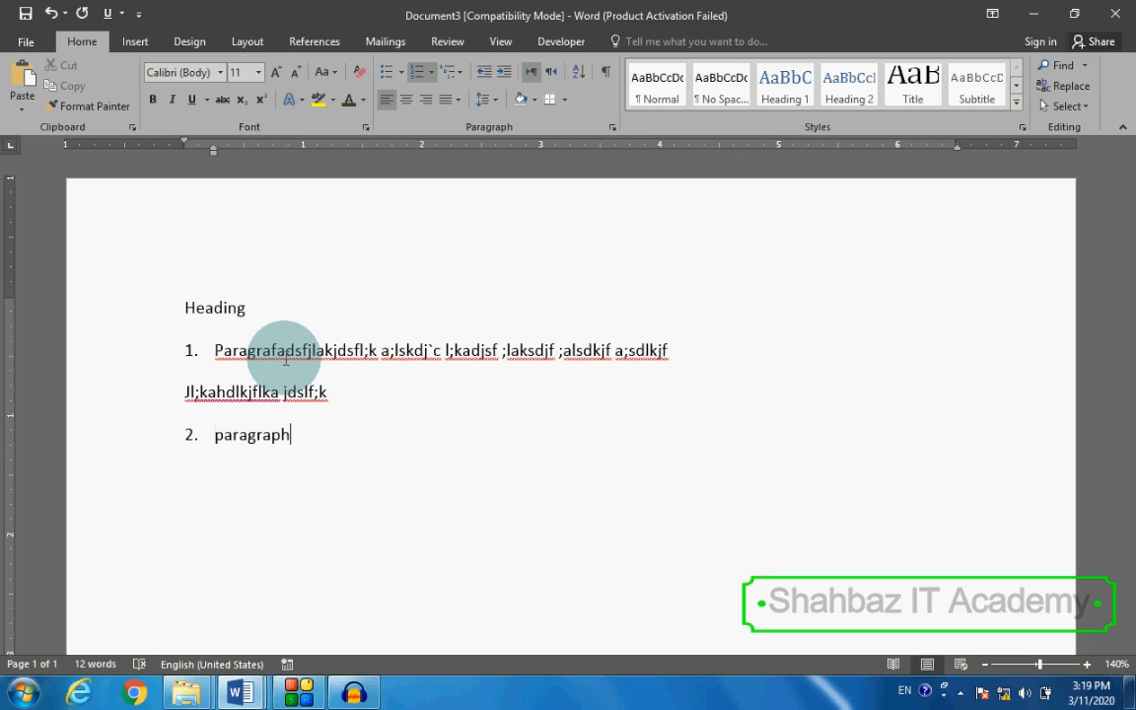
Extend the "paragraph" text of item 2 with filler text until it nearly fills the line
text(ajlsdkjf ;lkajds;f lkj ;lakdjsf;)
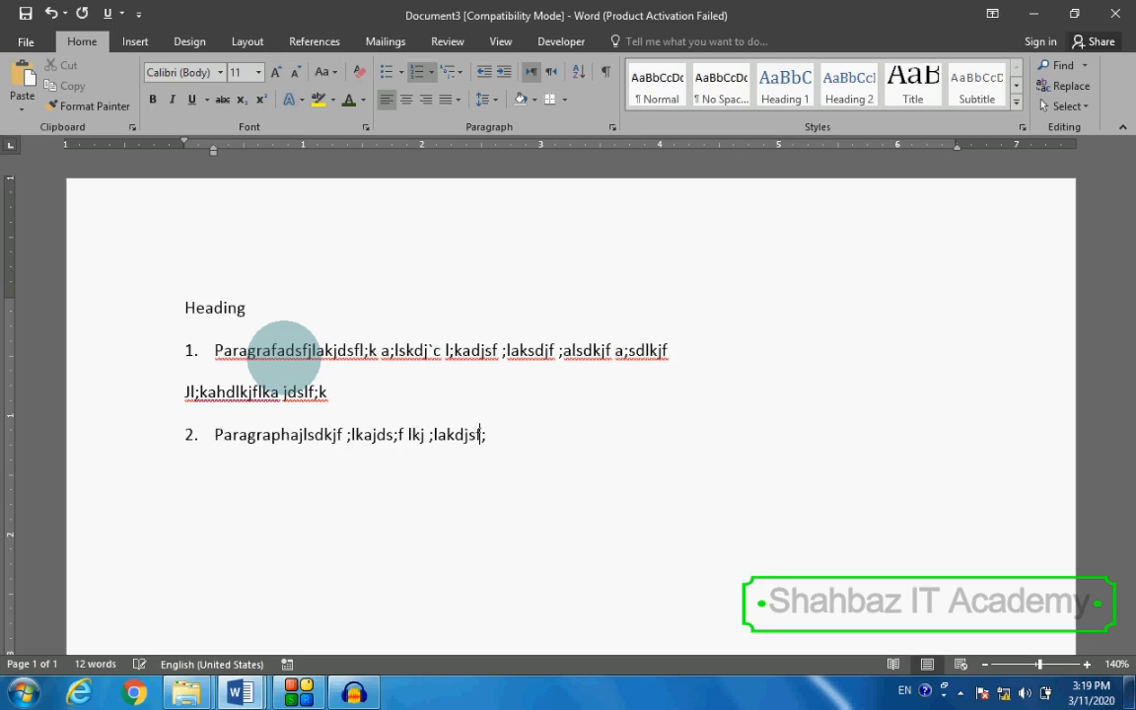
text(l kajs;lfkj a;ldskjf;l aksdjf;klasjdf;lkajsd)
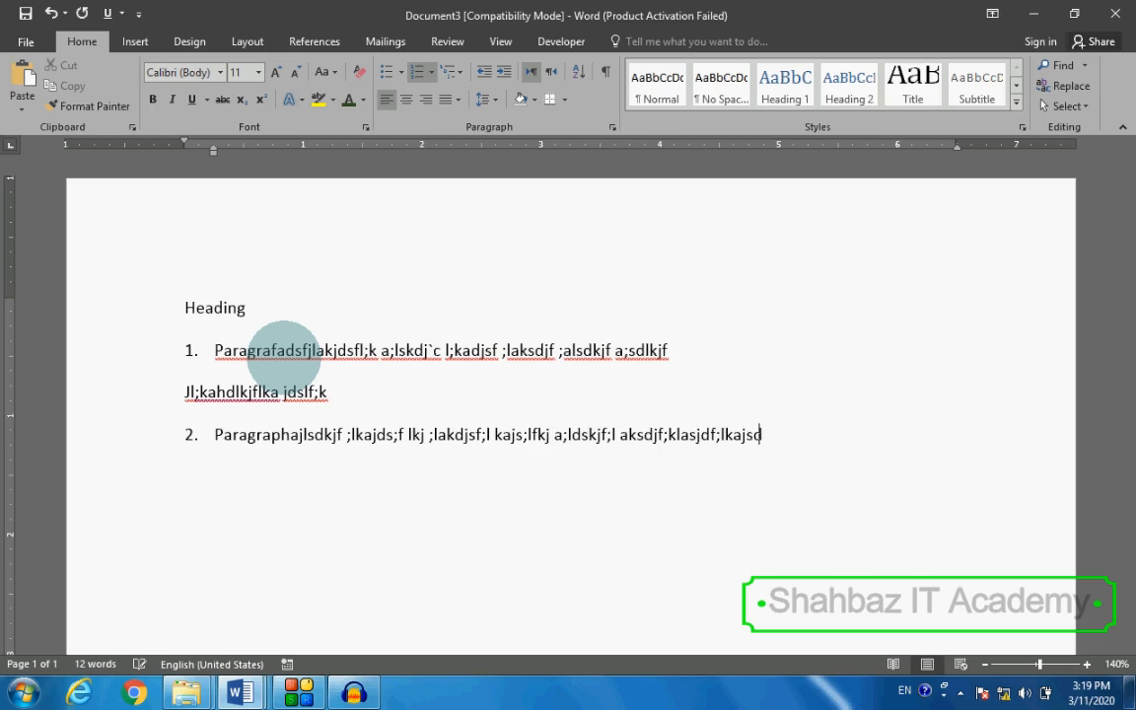
text(f ;lkasjdfl;kjasdfl;k)
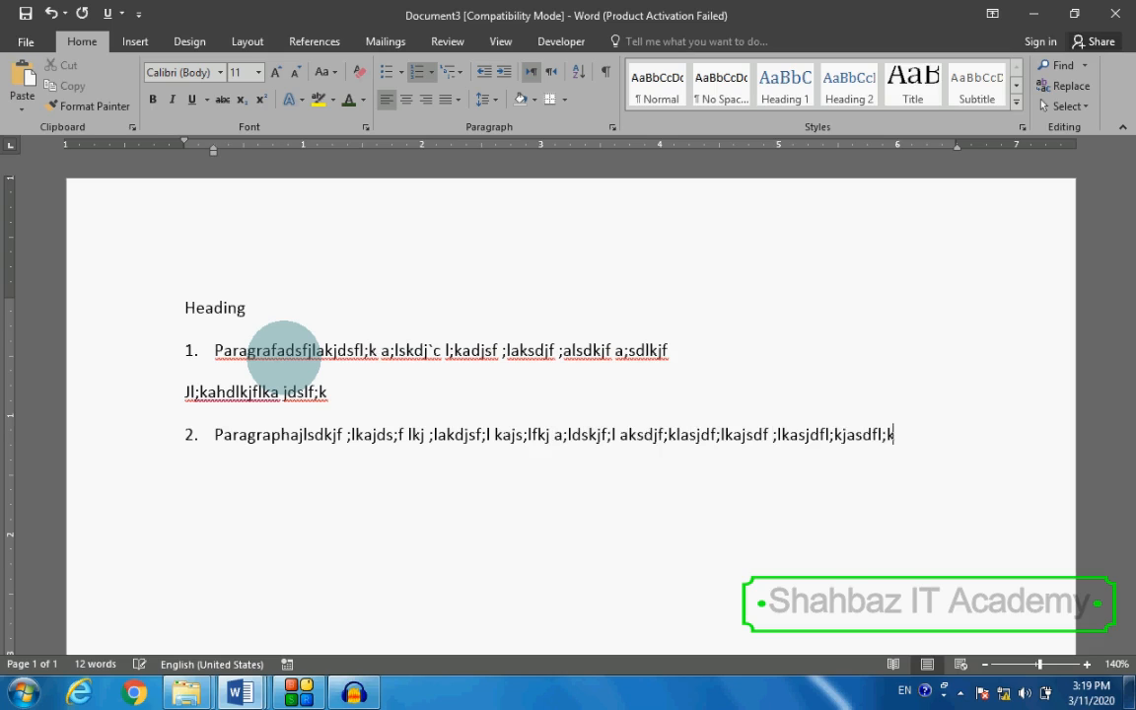
text(j)
End the list below item 2 and add a short unnumbered filler line in place of a heading
key(Return)
key(Return)
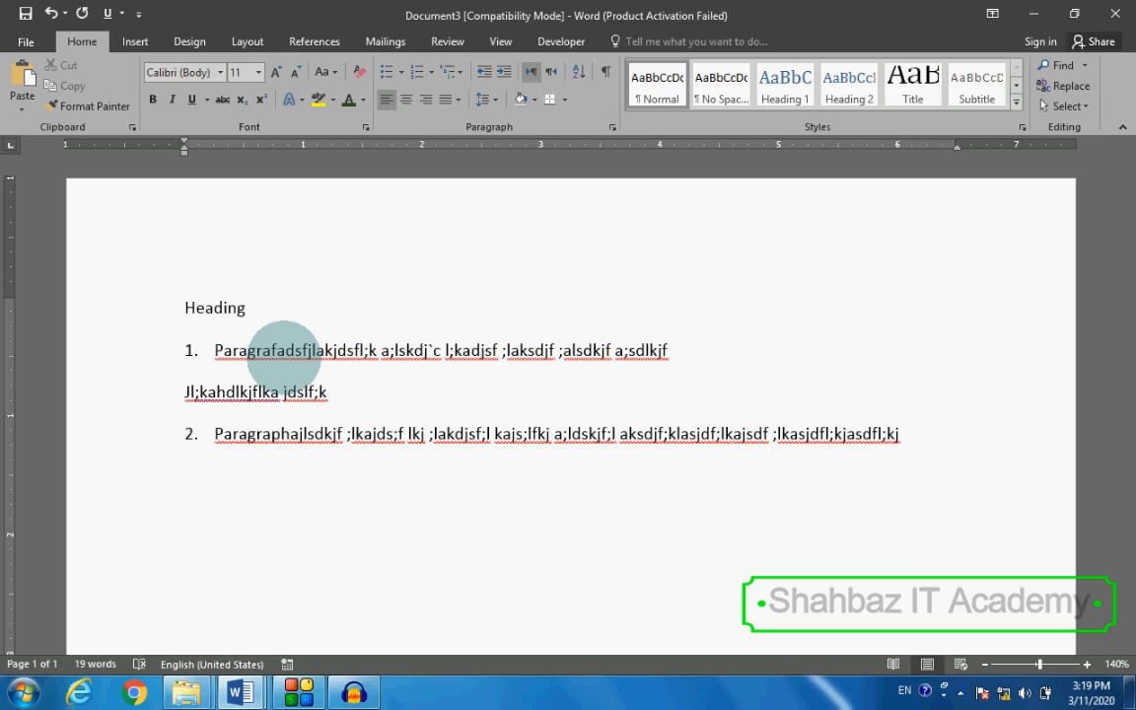
text(kljadl;kjfl; kajdfl;k)
key(Return)
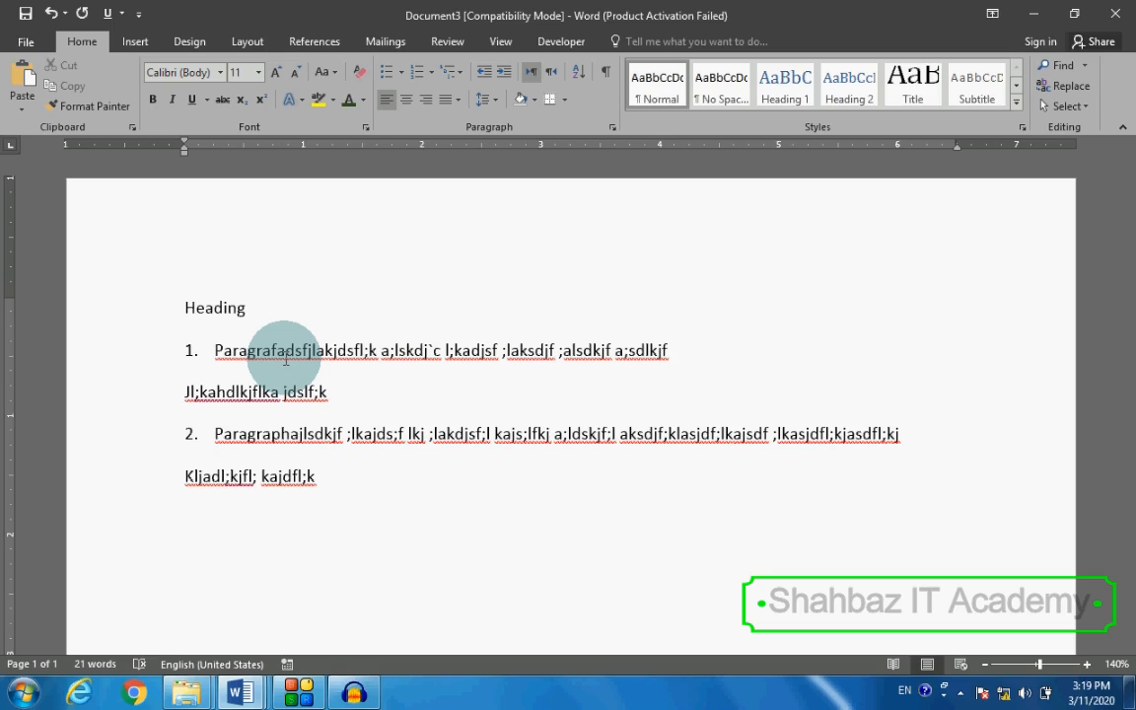
Add filler text as numbered item 3 and an unnumbered filler line below it, indented to the item's text
text(3. kldj;lfk a;lksdjf)
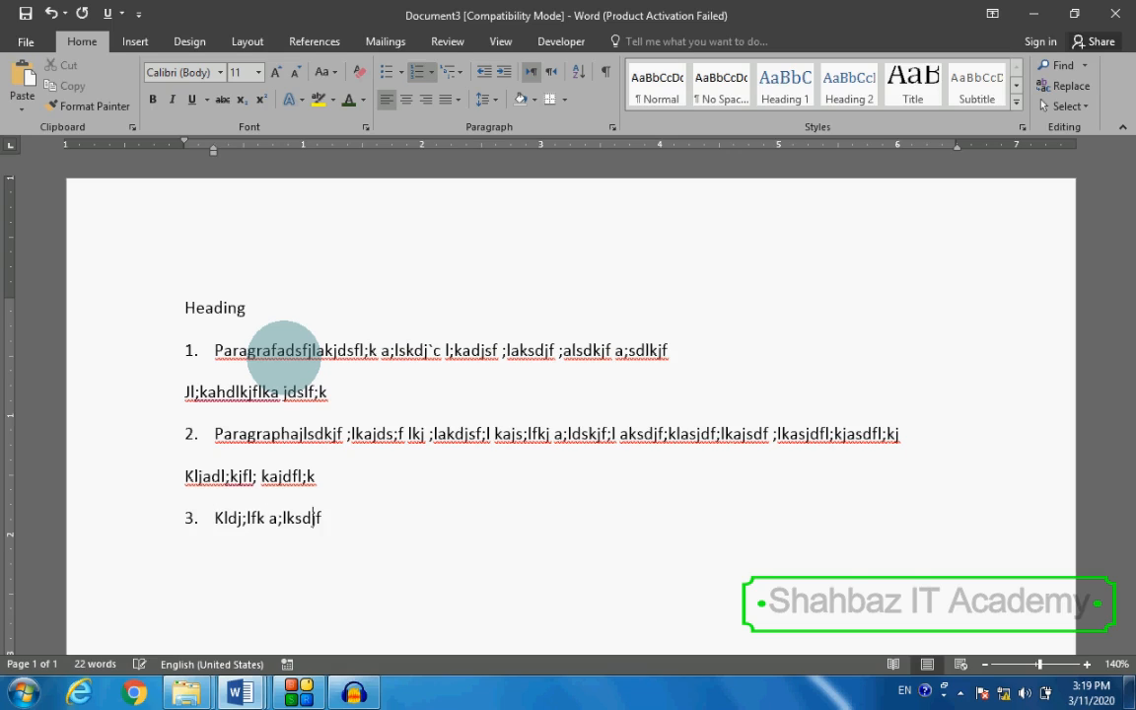
text(;lkajdsf;lkj;lkajdl;fkja;lkdjf)
key(Return)
text(k)
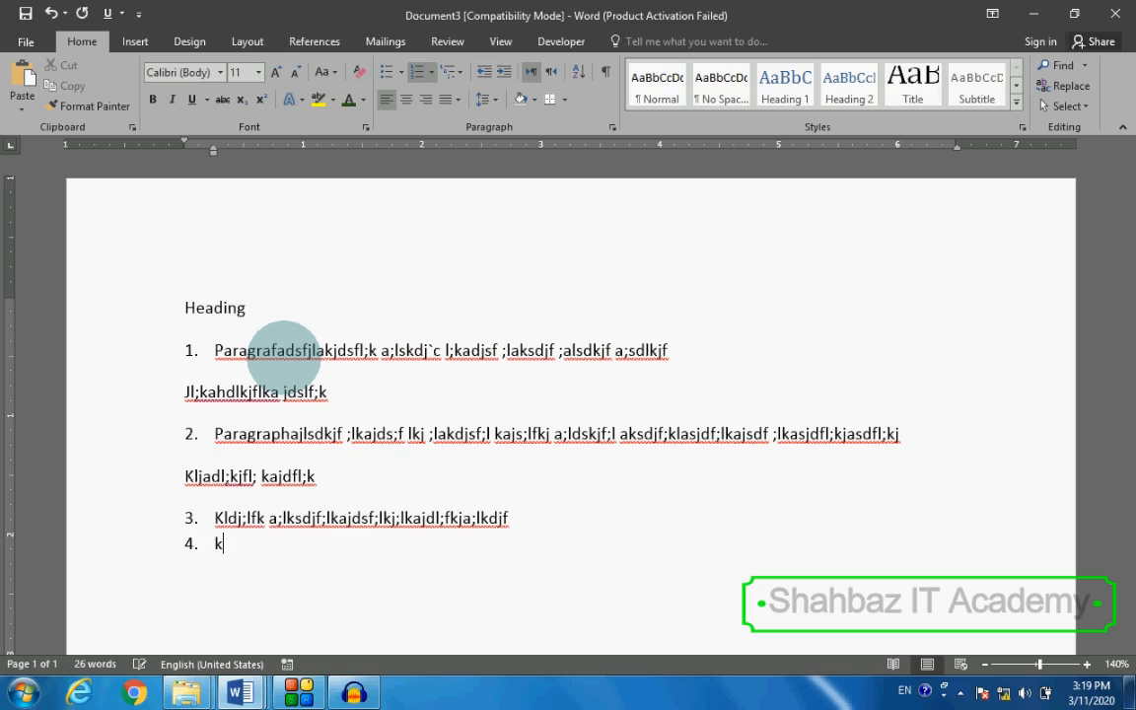
key(BackSpace)
key(BackSpace)
text(jkladjsf;l ka;lkdjfl;kajdfl;kjl;)
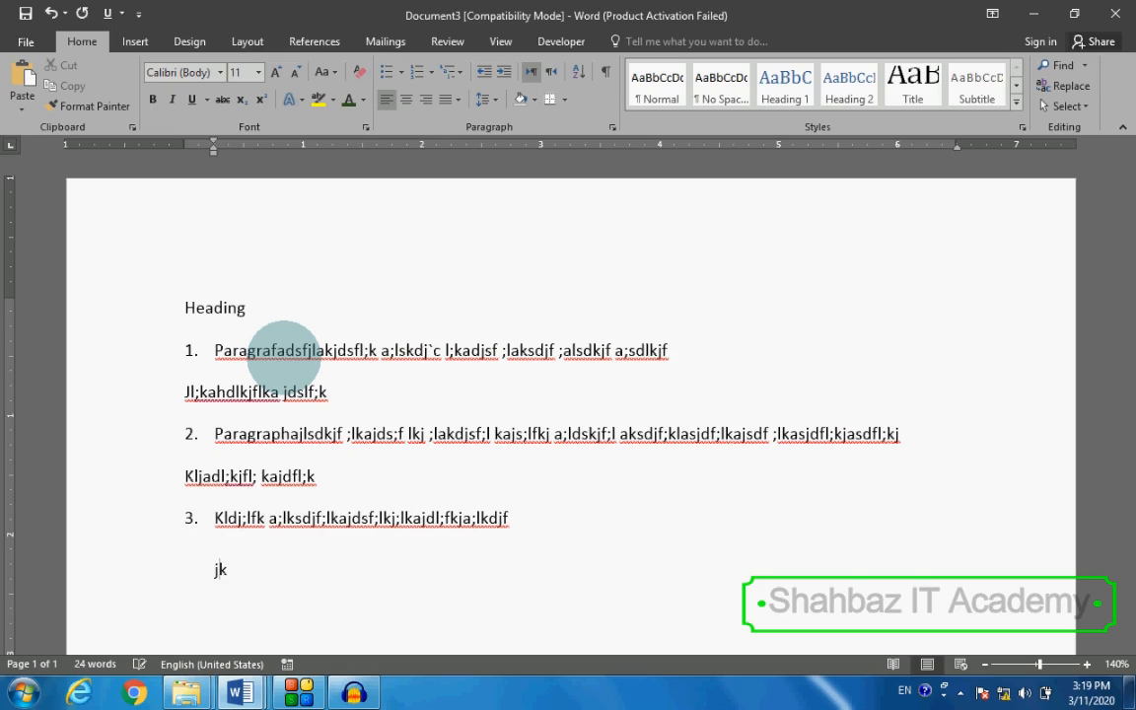
text(kjl;kj;lkjl;k)
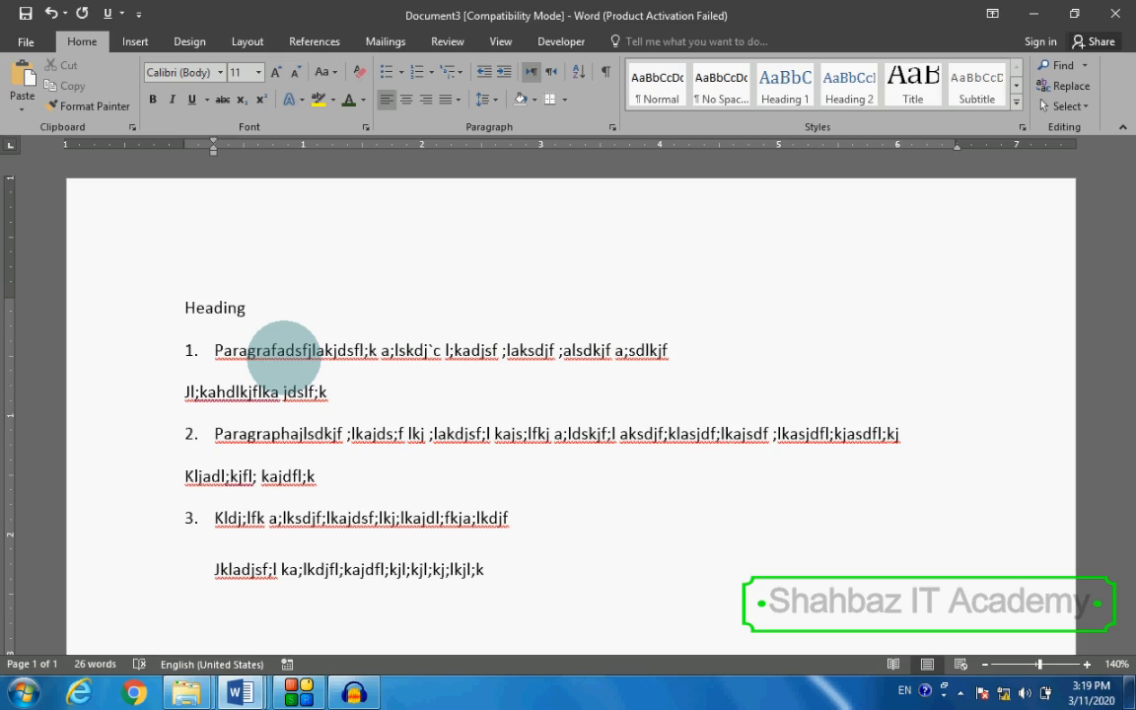
Return to the start of the licence agreement document and switch to Lesson Notes to view the Summer Vacation circular from its title
key(alt+Tab)
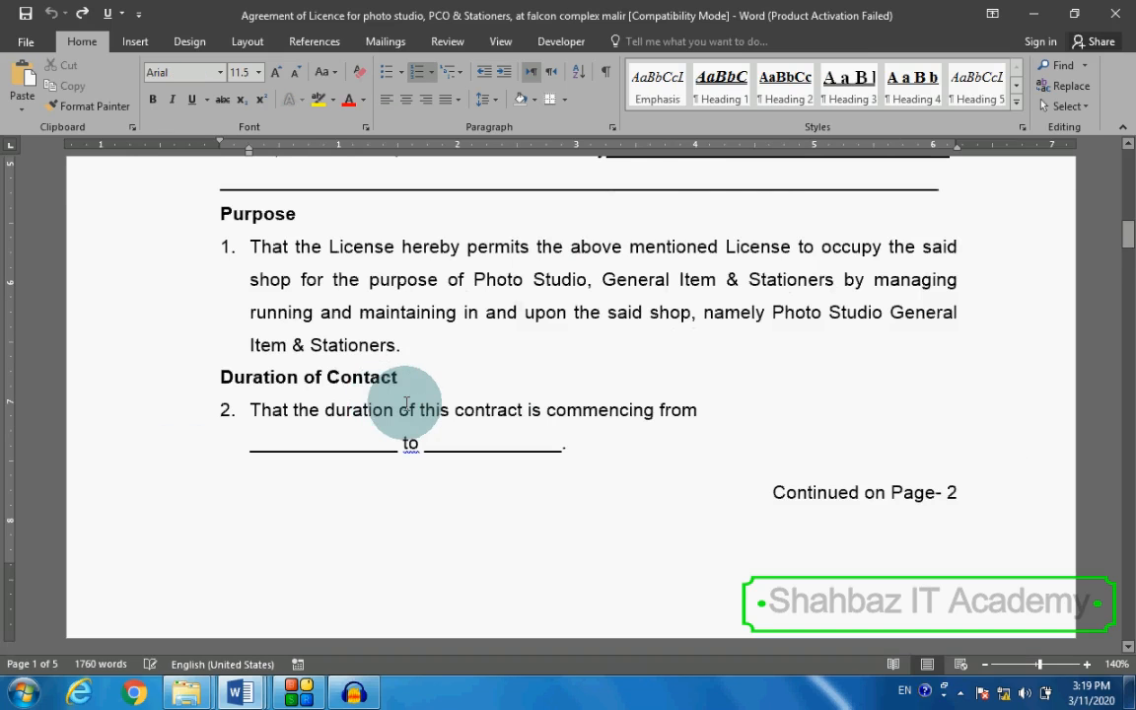
scroll(394, 404, up, 15)
key(alt+Tab)
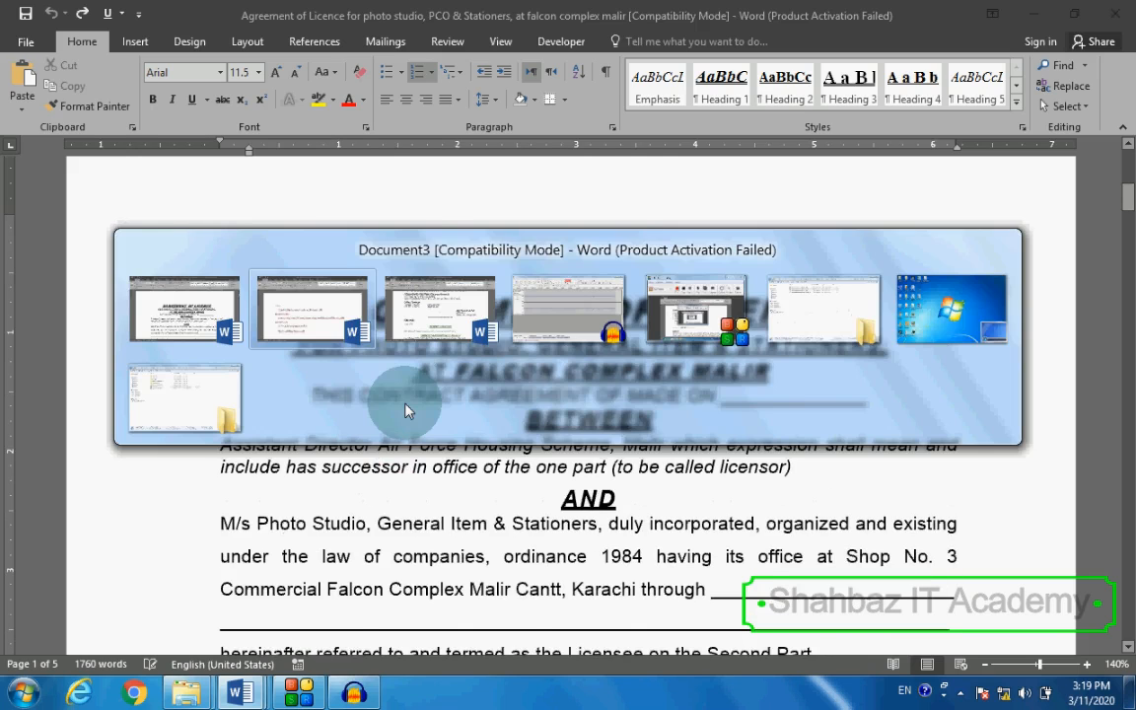
scroll(427, 398, up, 4)
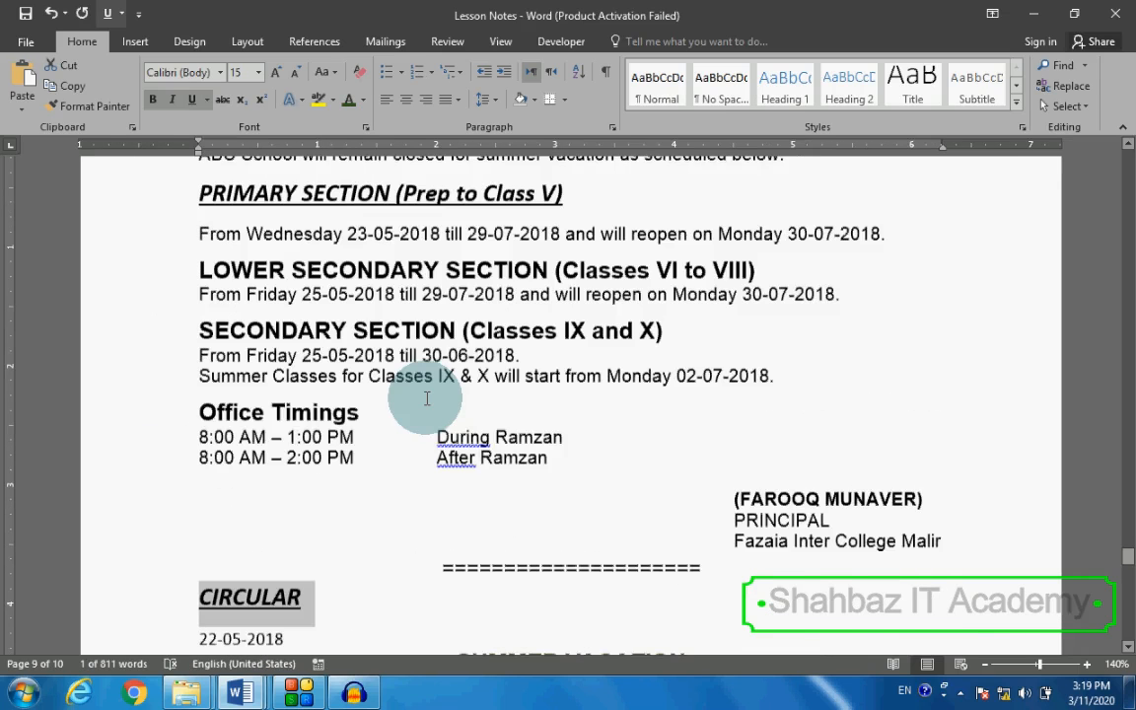
scroll(427, 398, up, 4)
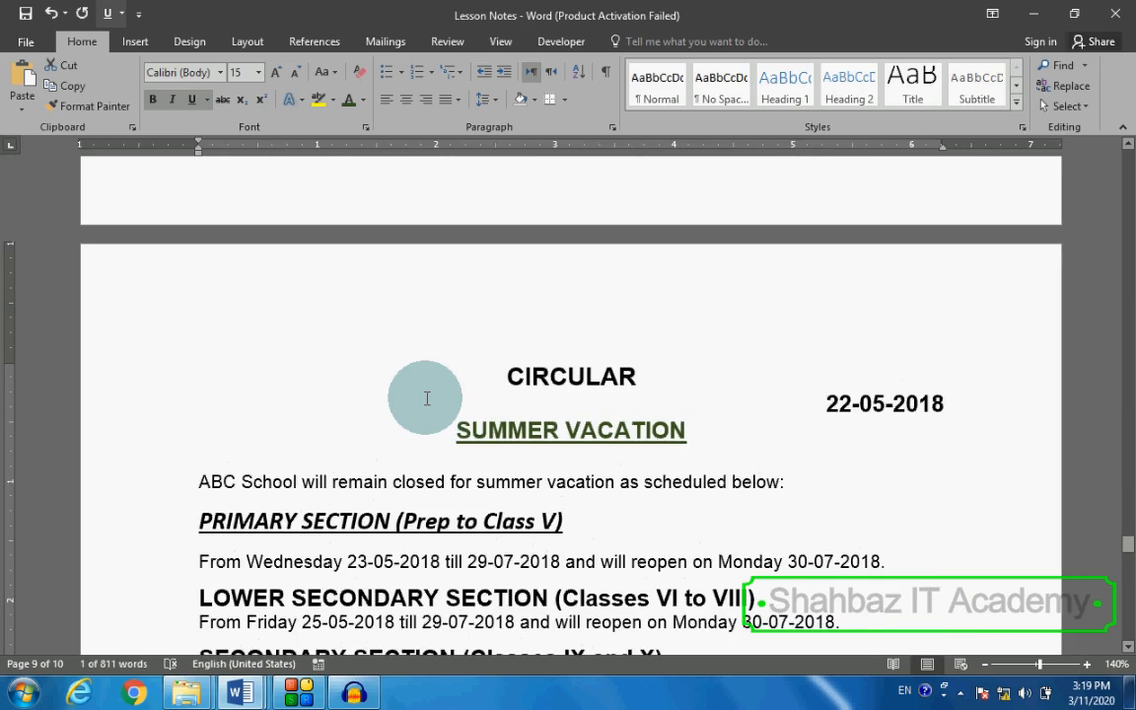